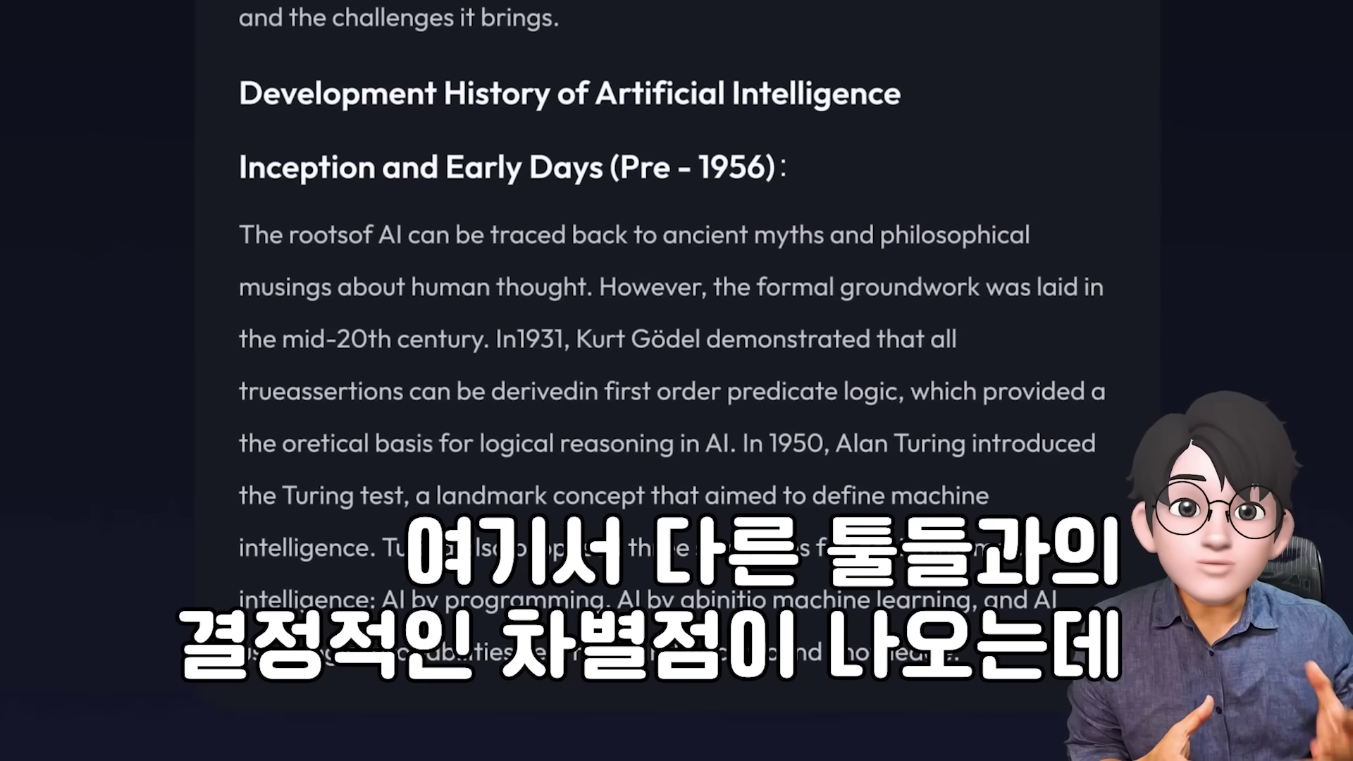
scroll(676, 352, "up", 10)
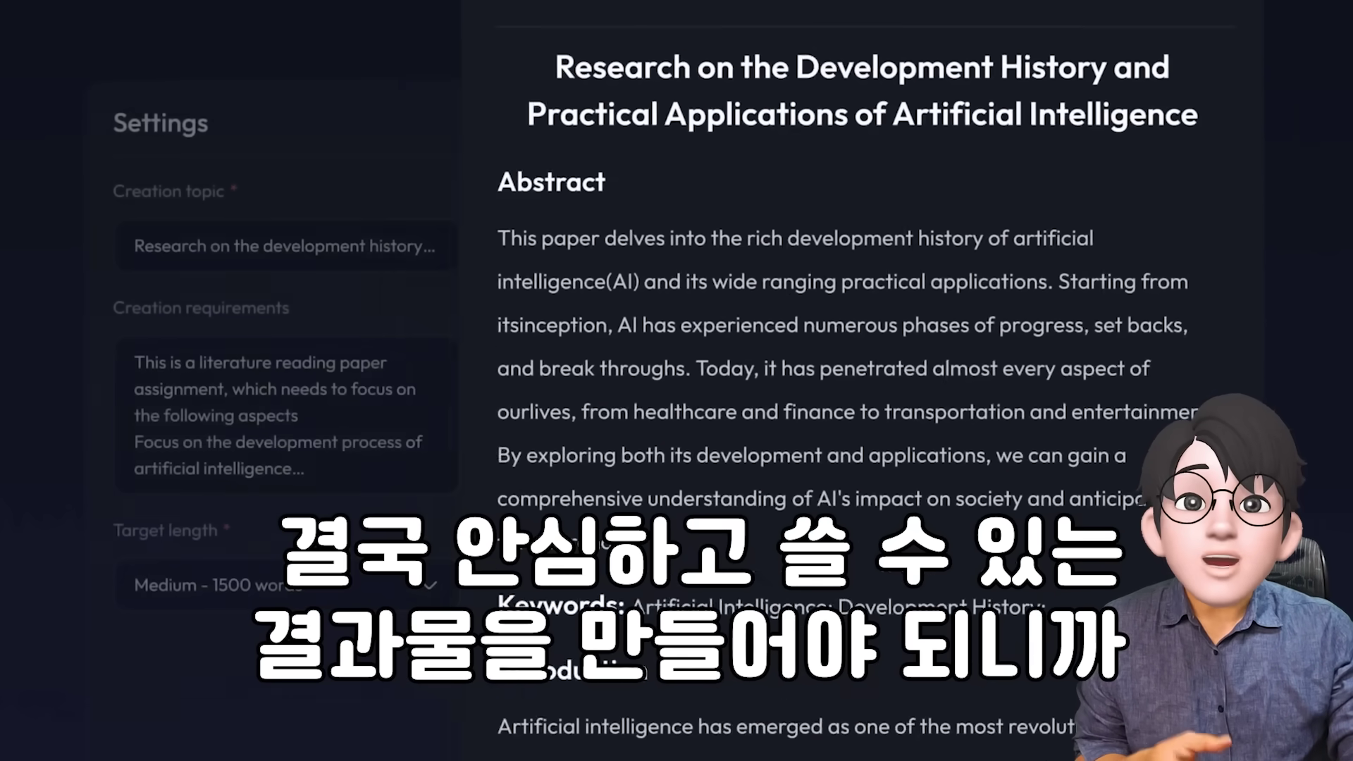
left_click_drag(619, 325, 789, 327)
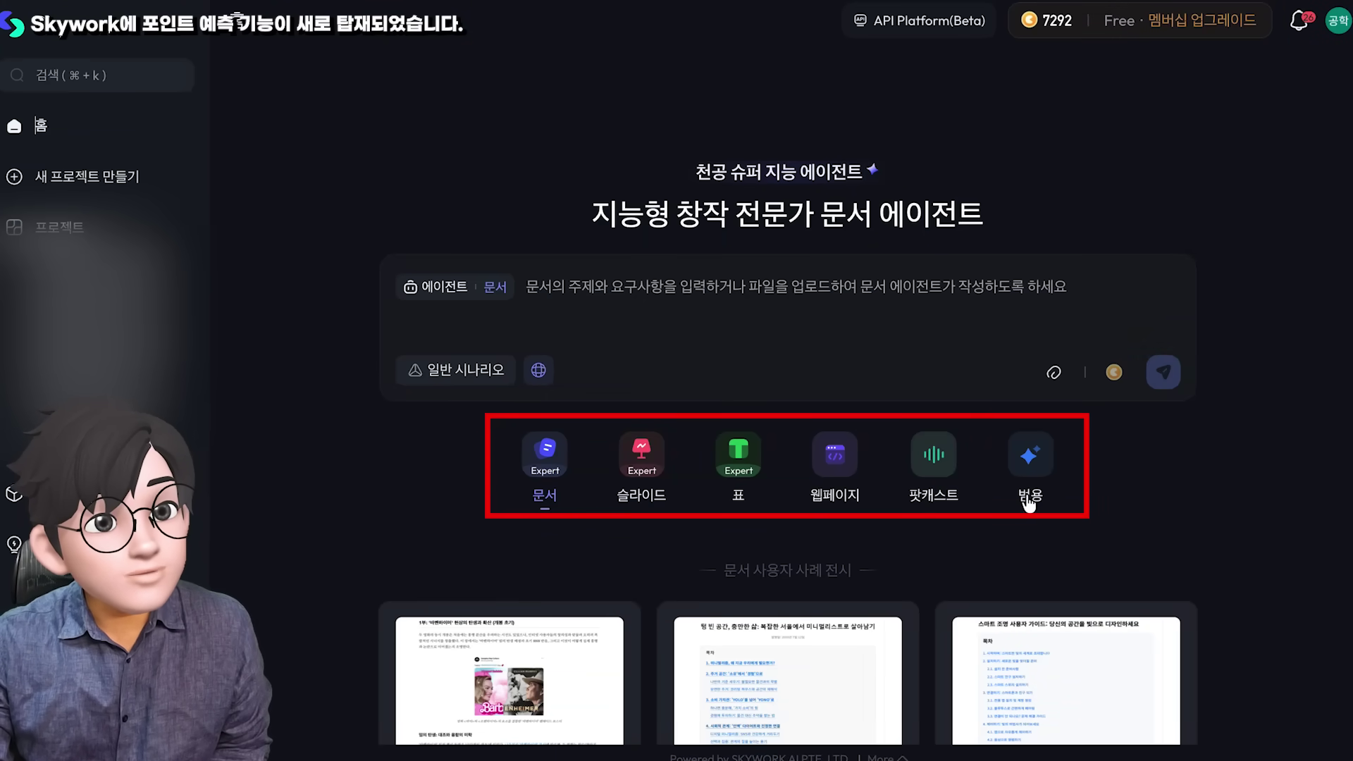
Browse the document agent's user showcase and open the replay of the "제품 관리자 이력서 작성" example.
scroll(1029, 504, "down", 6)
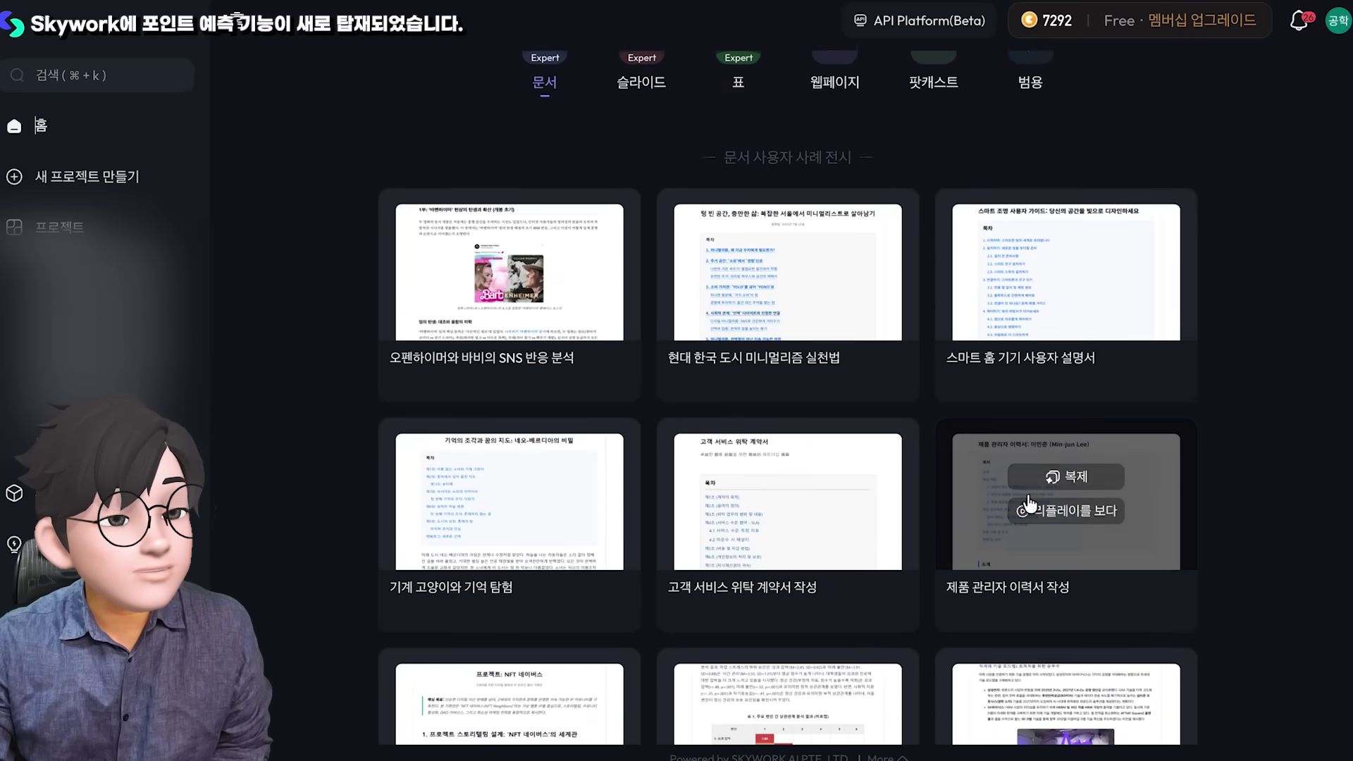
scroll(1029, 504, "down", 2)
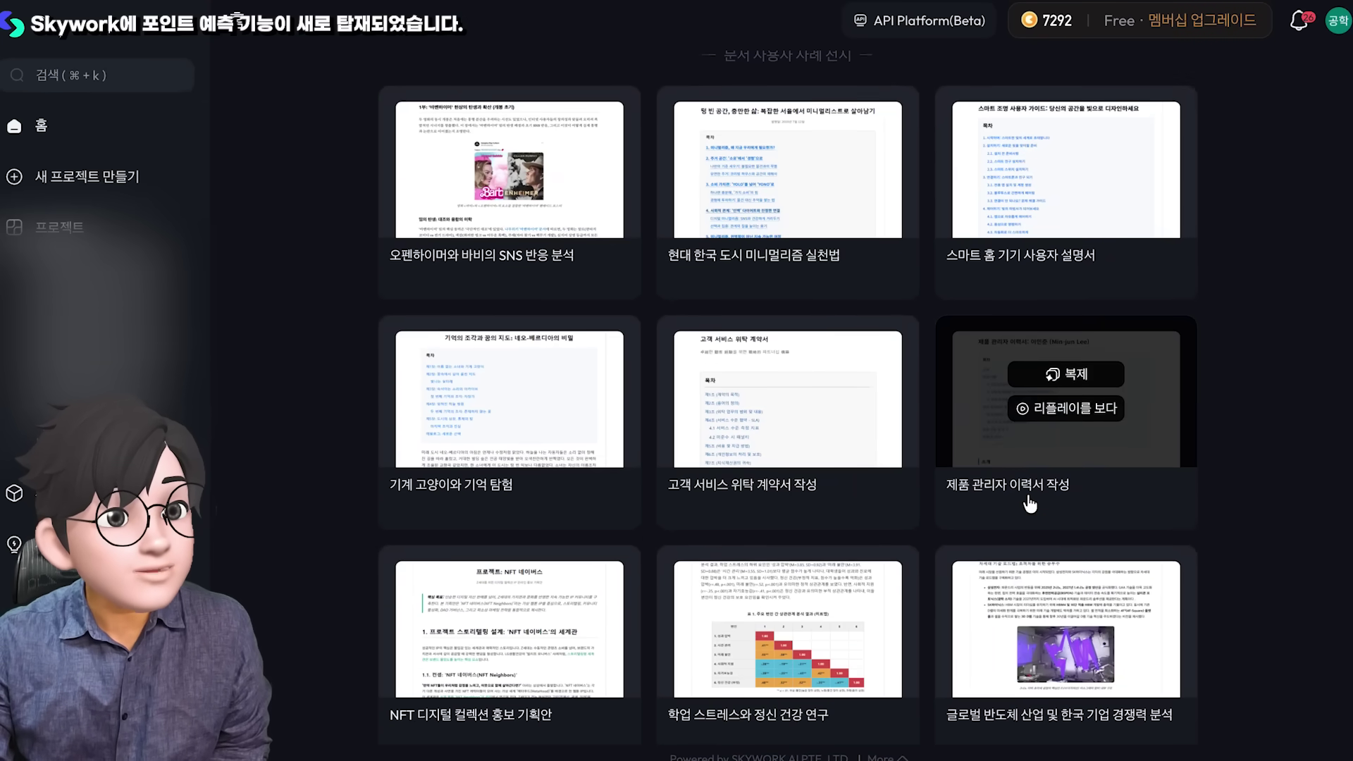
left_click(1064, 412)
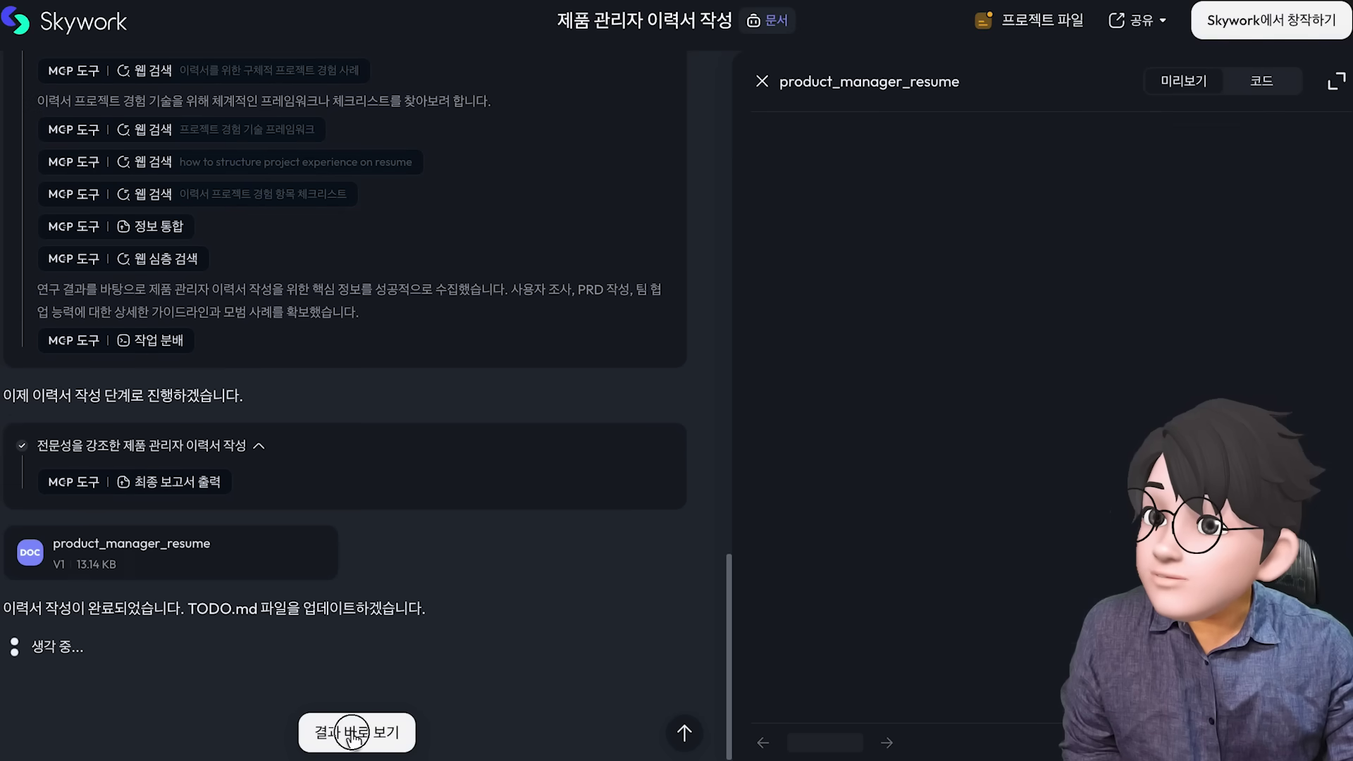
Skip the replay to its final result and read through the product_manager_resume document.
left_click(350, 732)
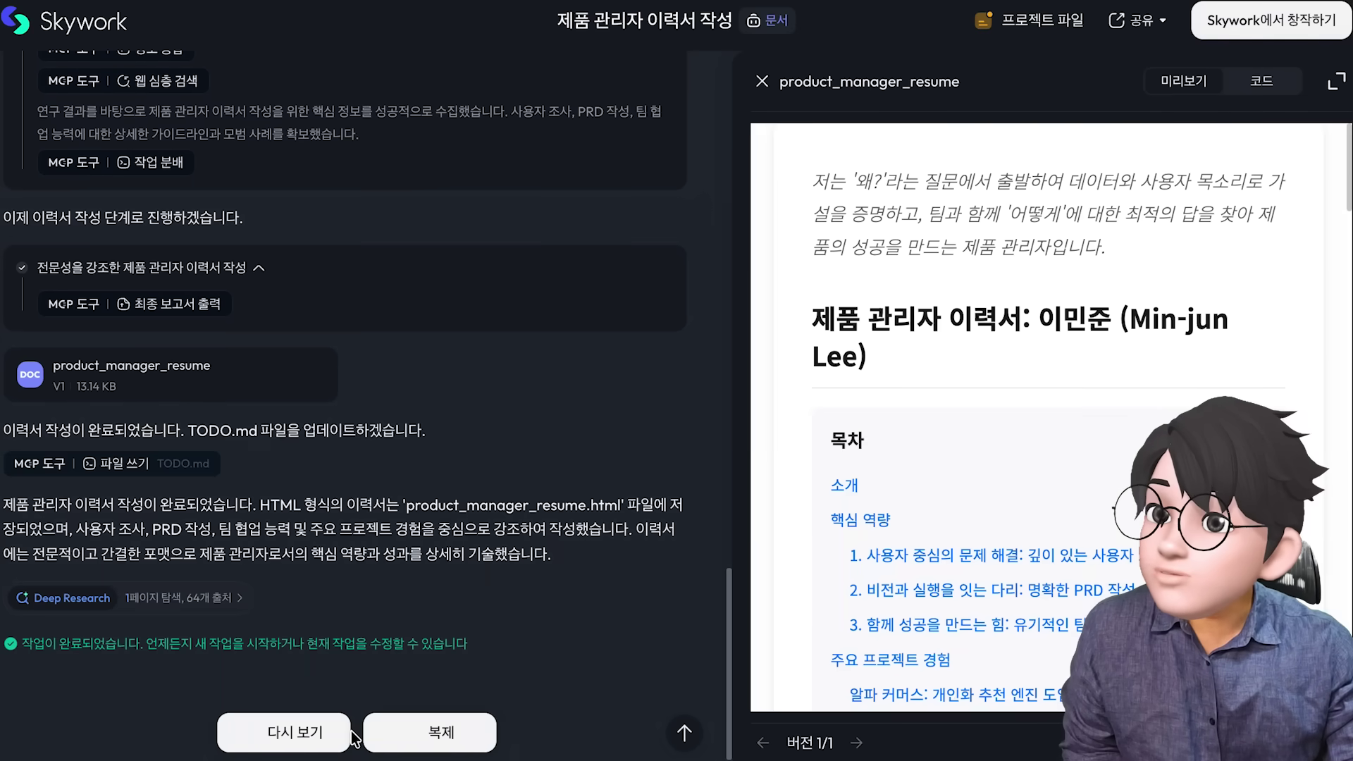
scroll(1029, 425, "down", 20)
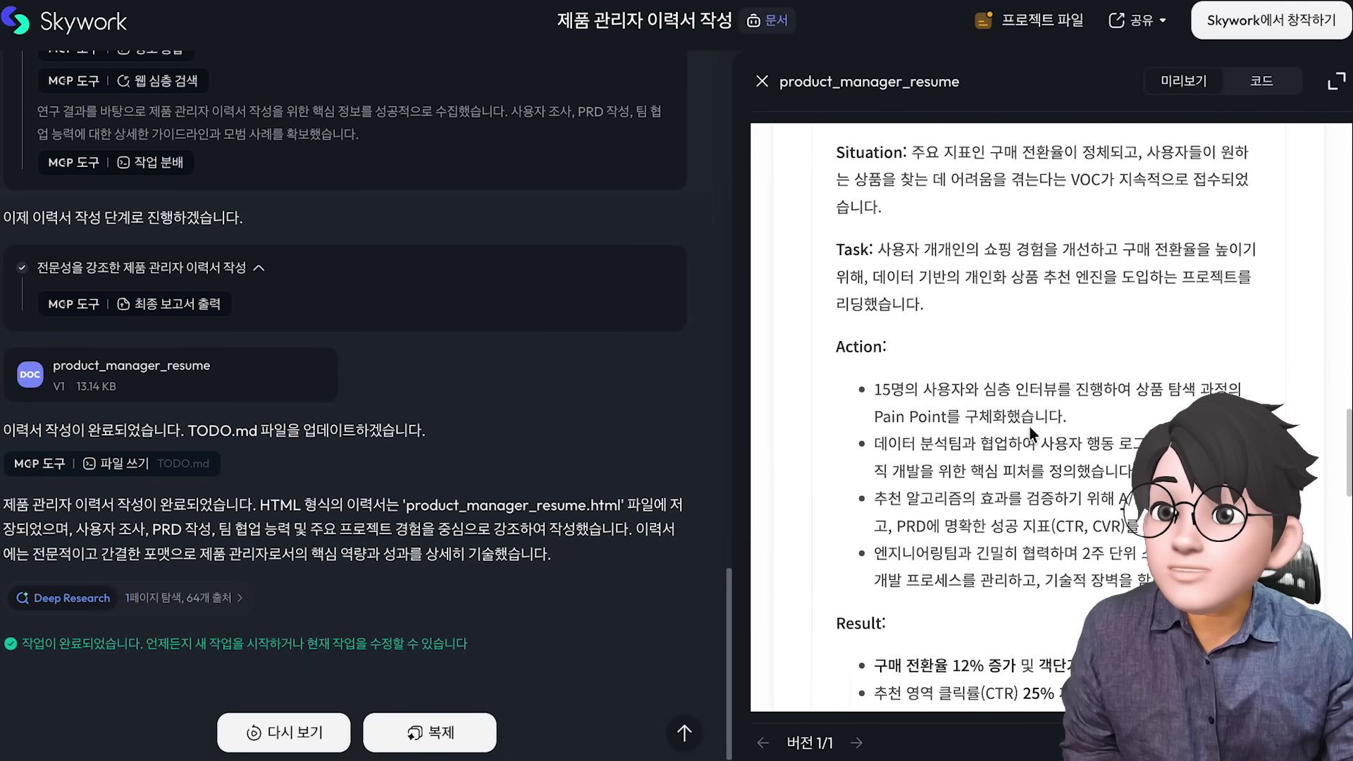
scroll(1029, 427, "down", 10)
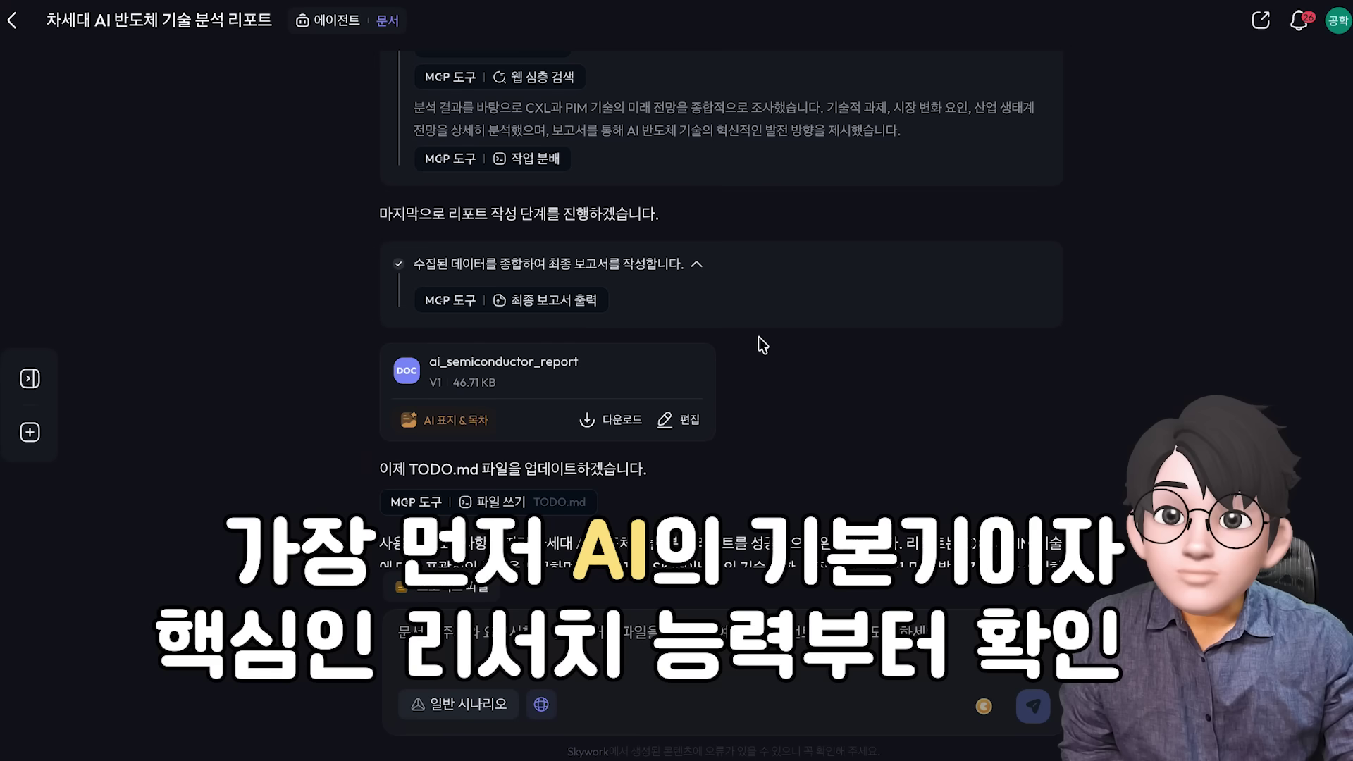
Go back to the original prompt of the AI semiconductor report project and highlight its report conditions from the topic to the information sources.
scroll(762, 346, "up", 10)
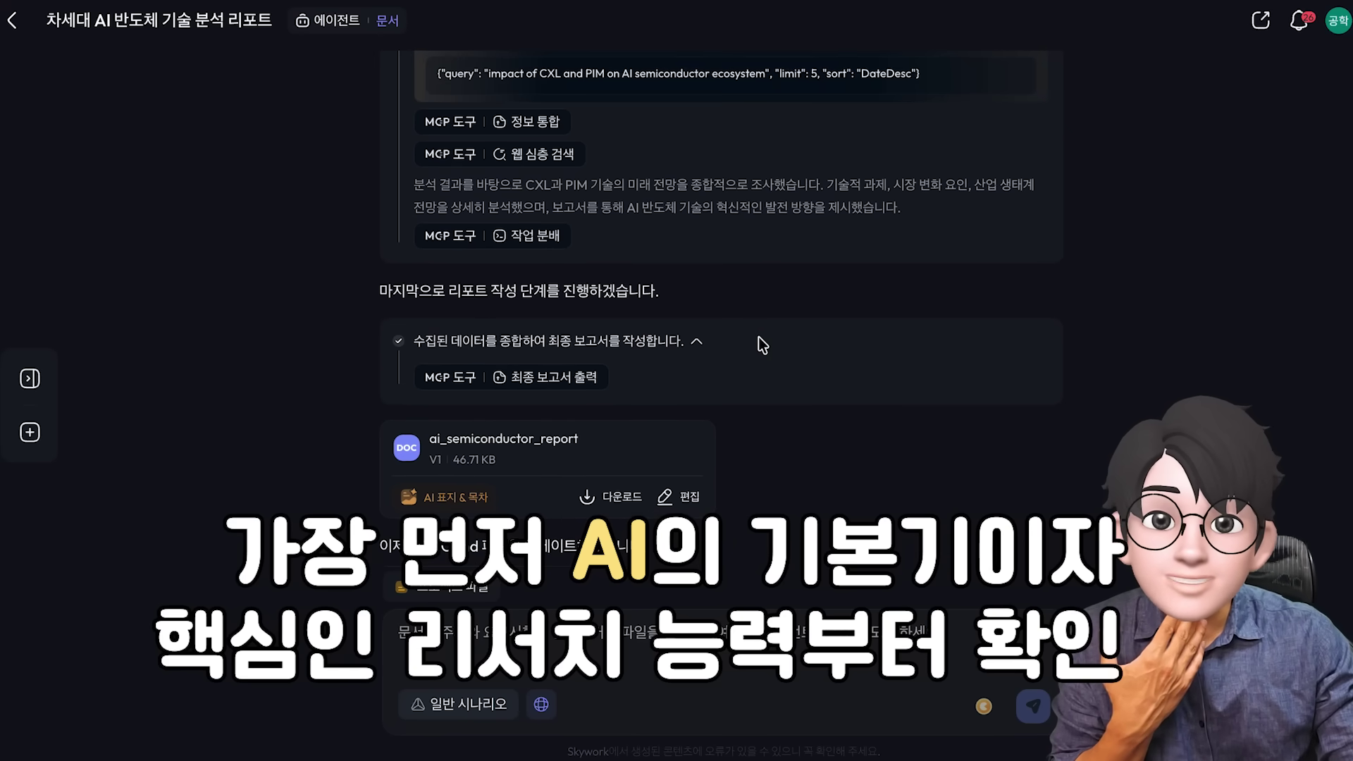
scroll(763, 345, "up", 15)
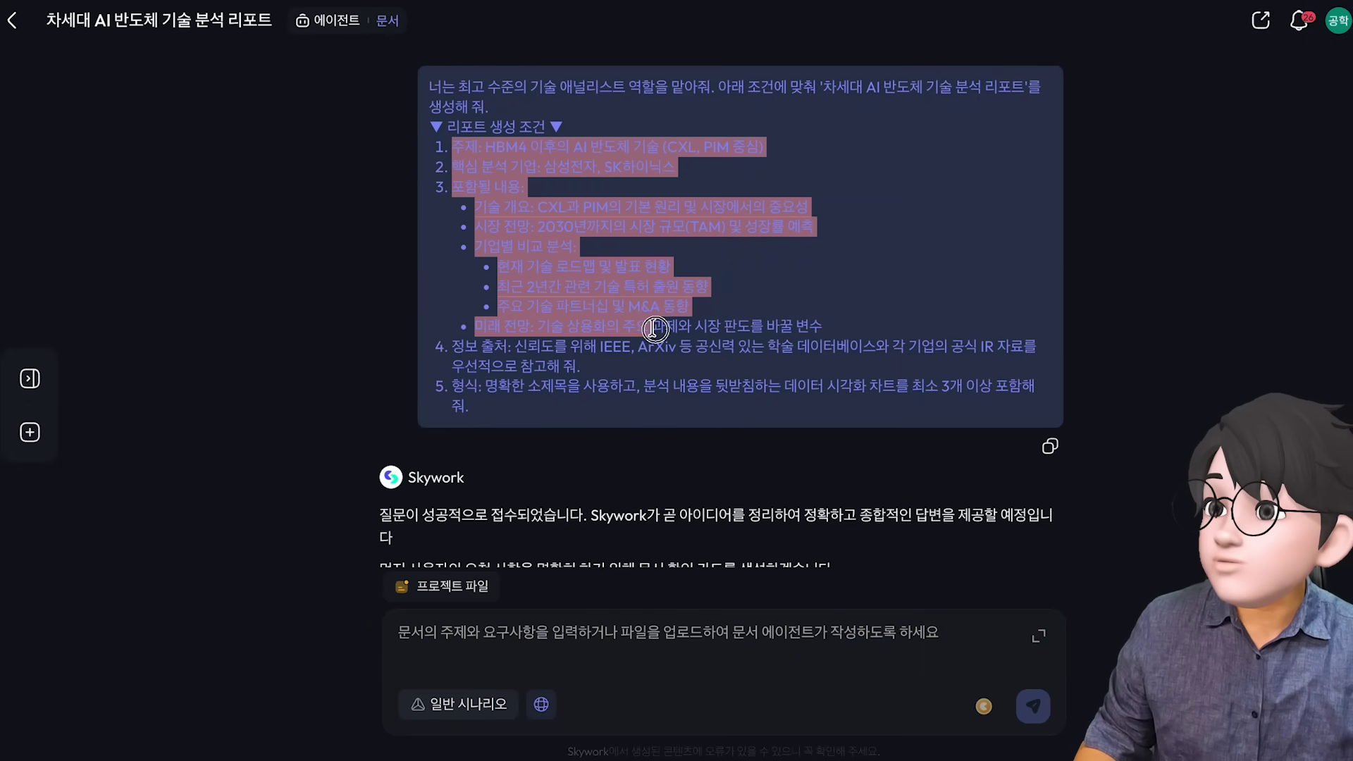
left_click(451, 150)
left_click_drag(450, 150, 732, 367)
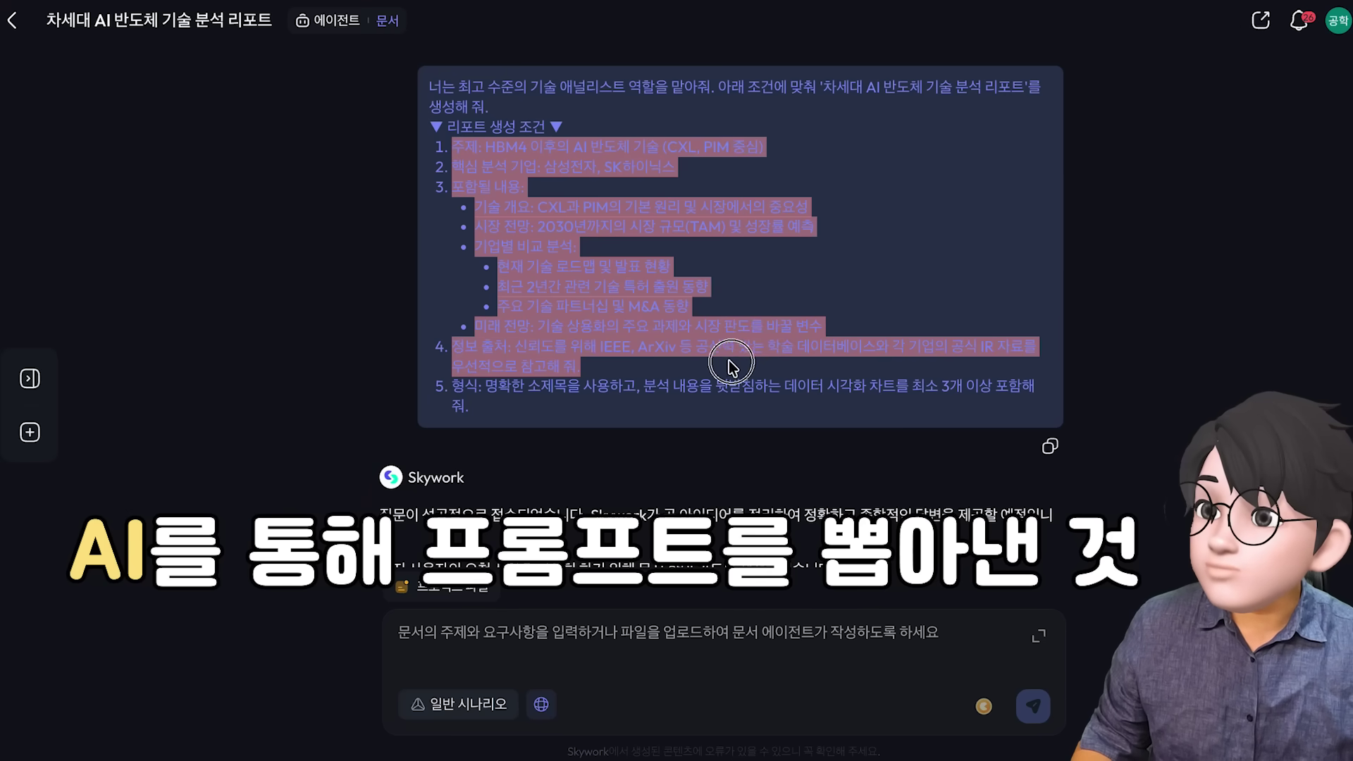
Review the professional data sources card and the supplementary information card with the report title and writing language.
scroll(616, 211, "down", 7)
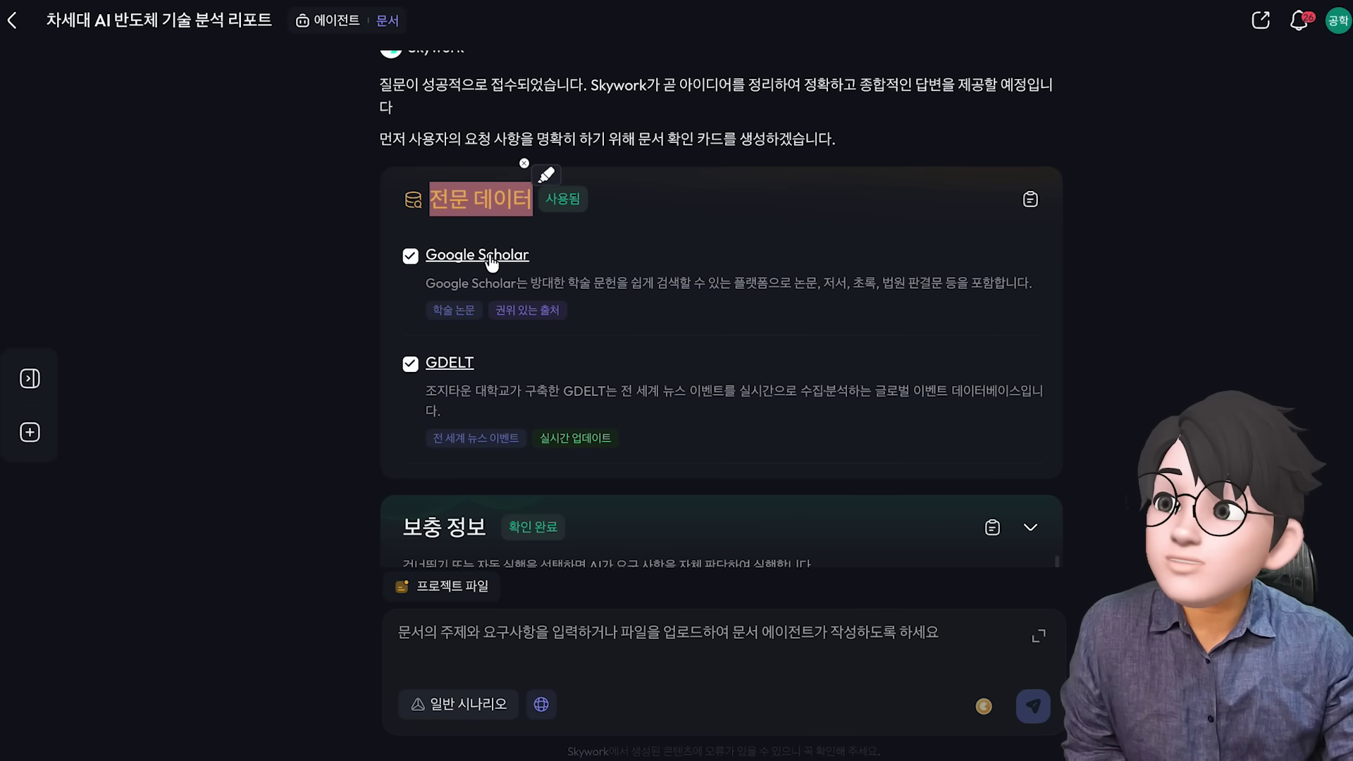
scroll(610, 234, "down", 1)
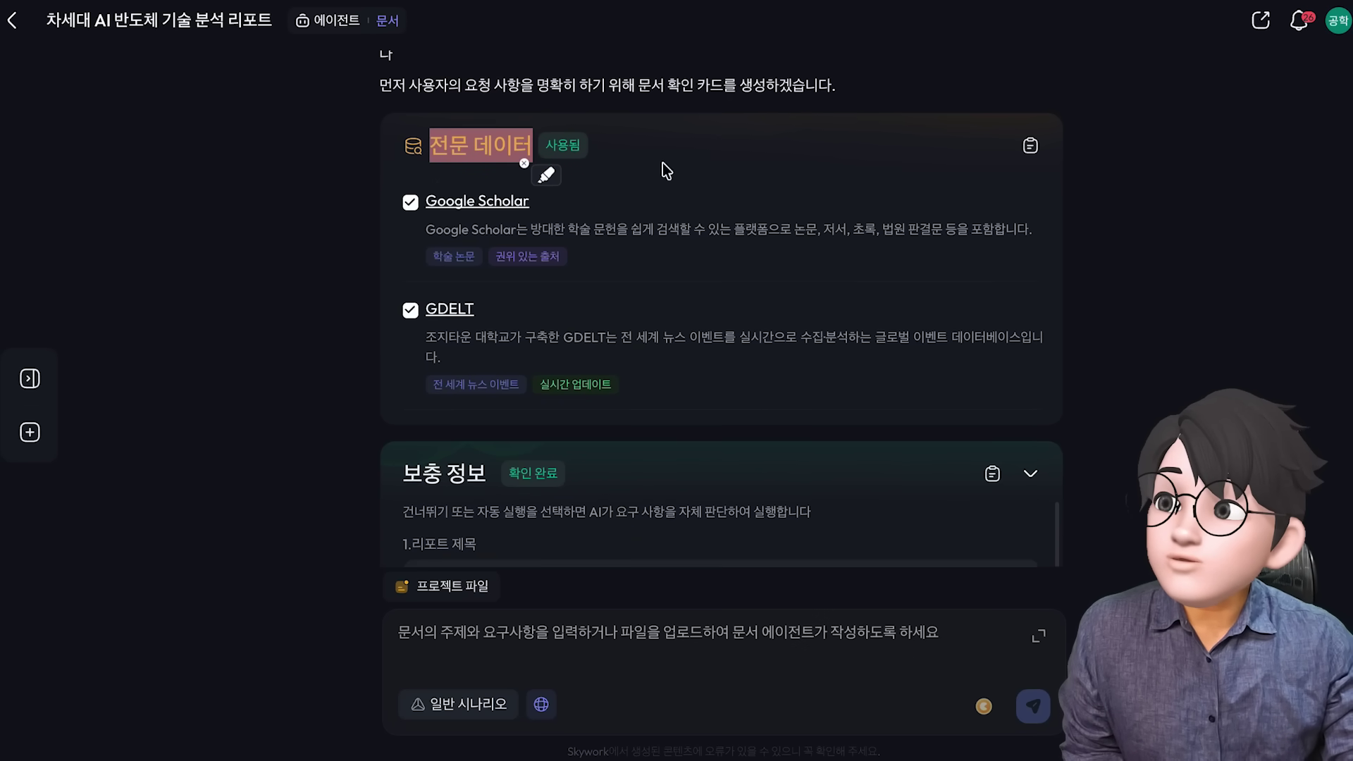
scroll(681, 274, "down", 5)
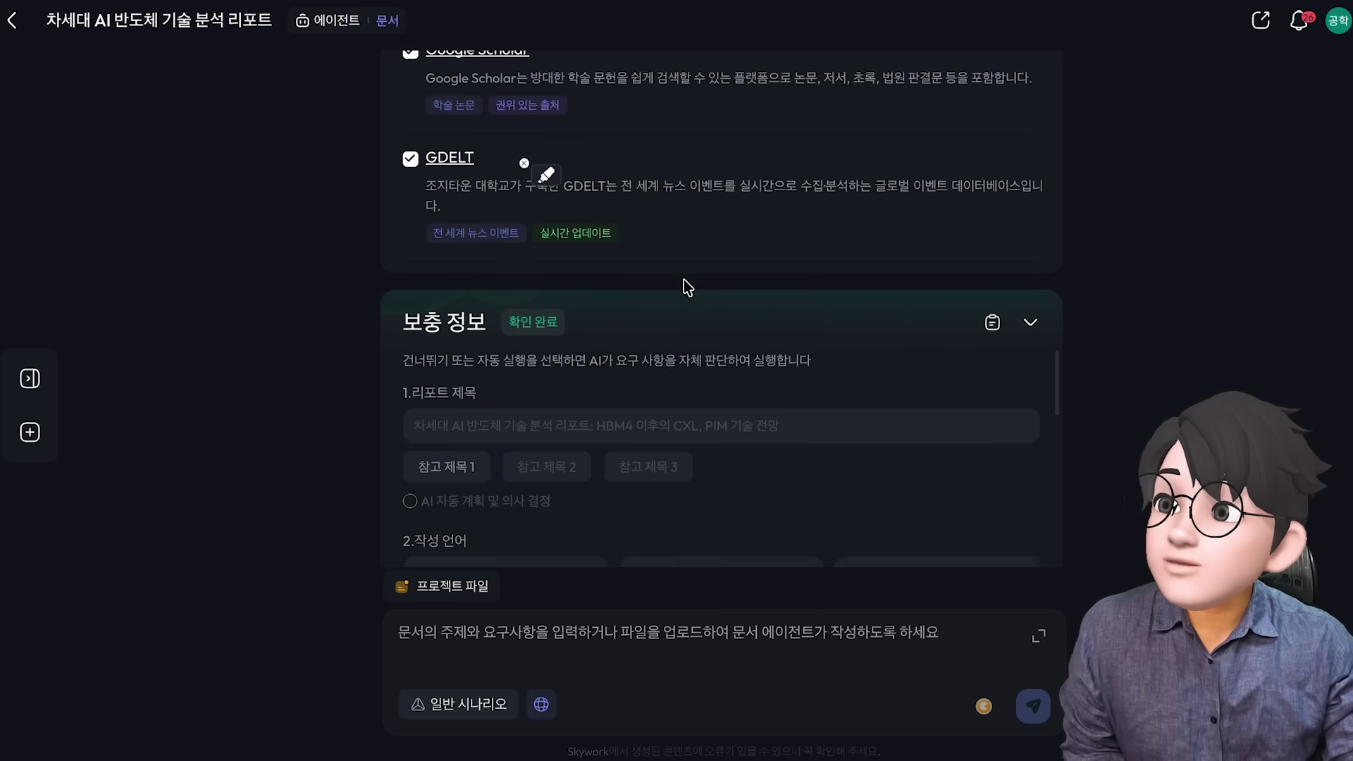
scroll(673, 284, "down", 1)
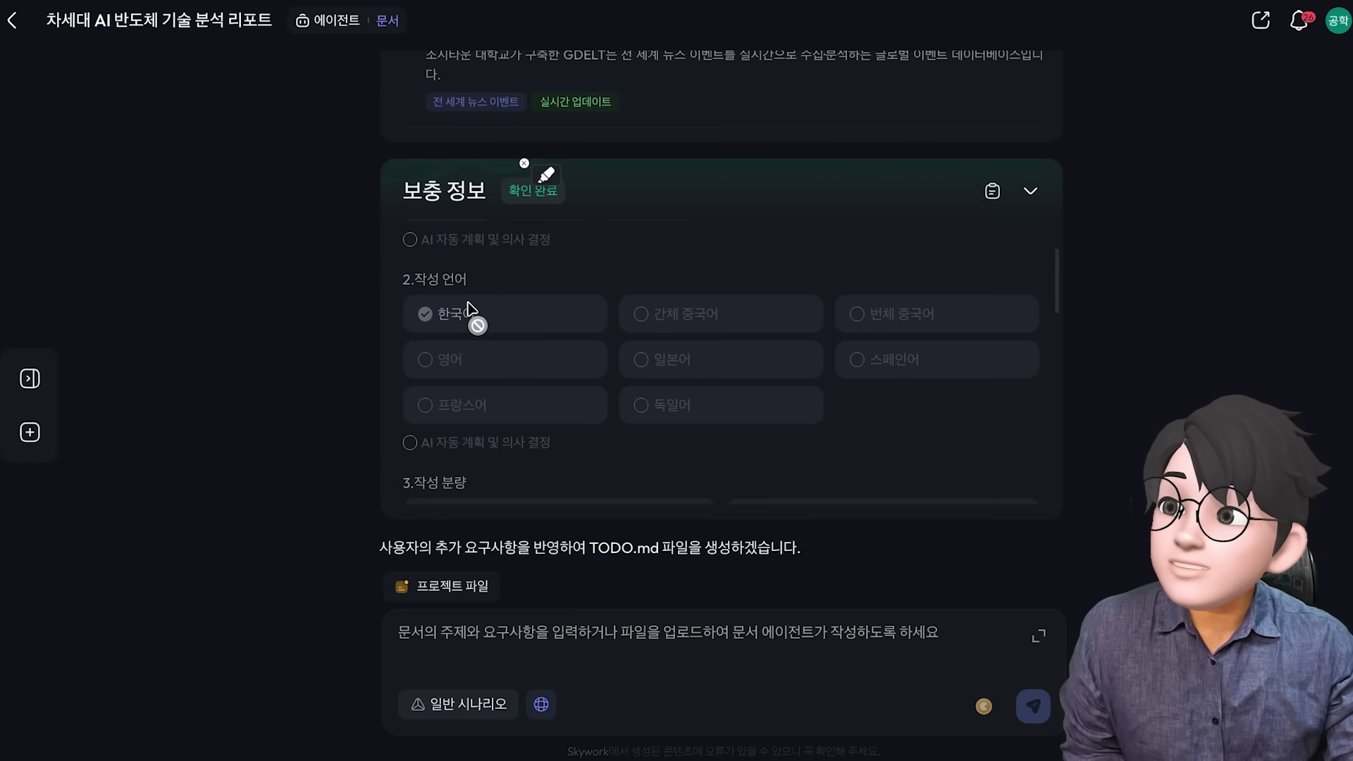
Open the odsc.medium.com source on SK Hynix's AI memory forecast from the research log and read its captured text.
scroll(533, 320, "down", 5)
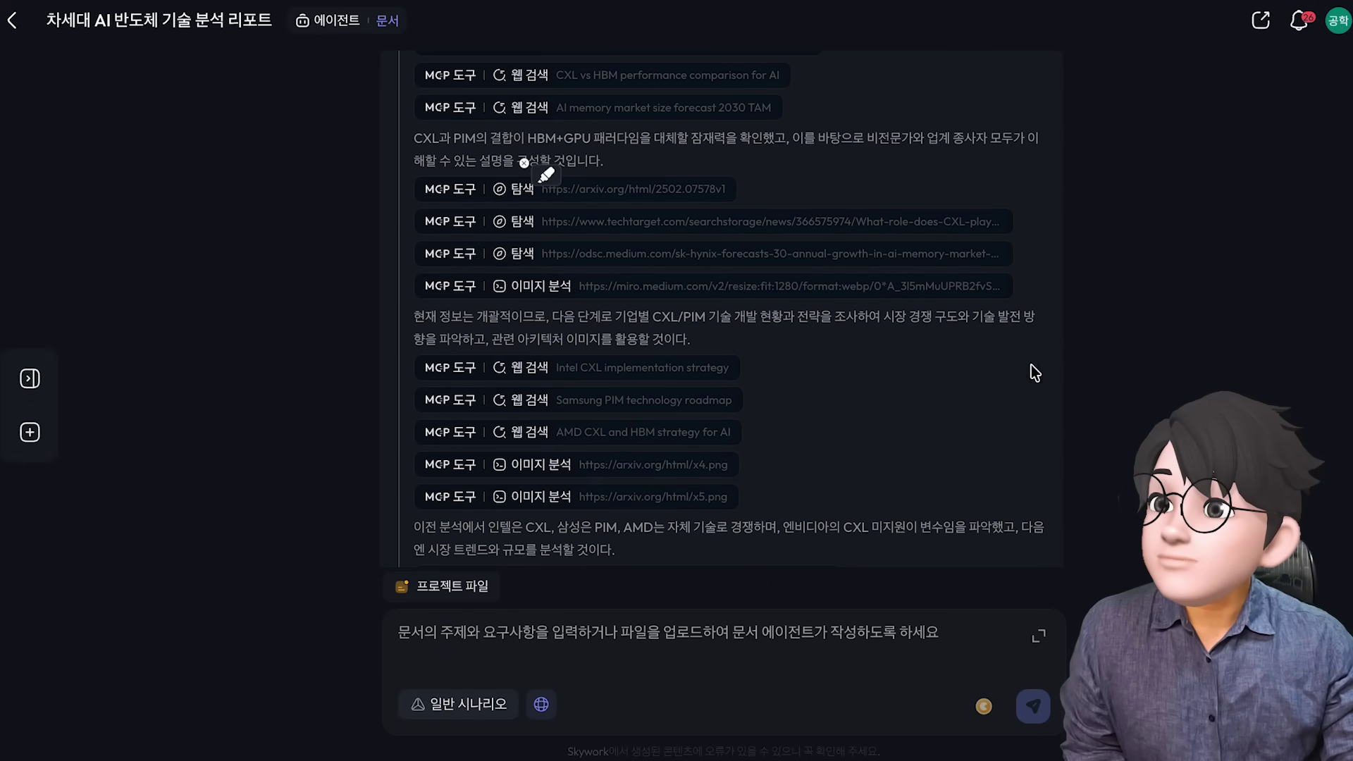
left_click(562, 254)
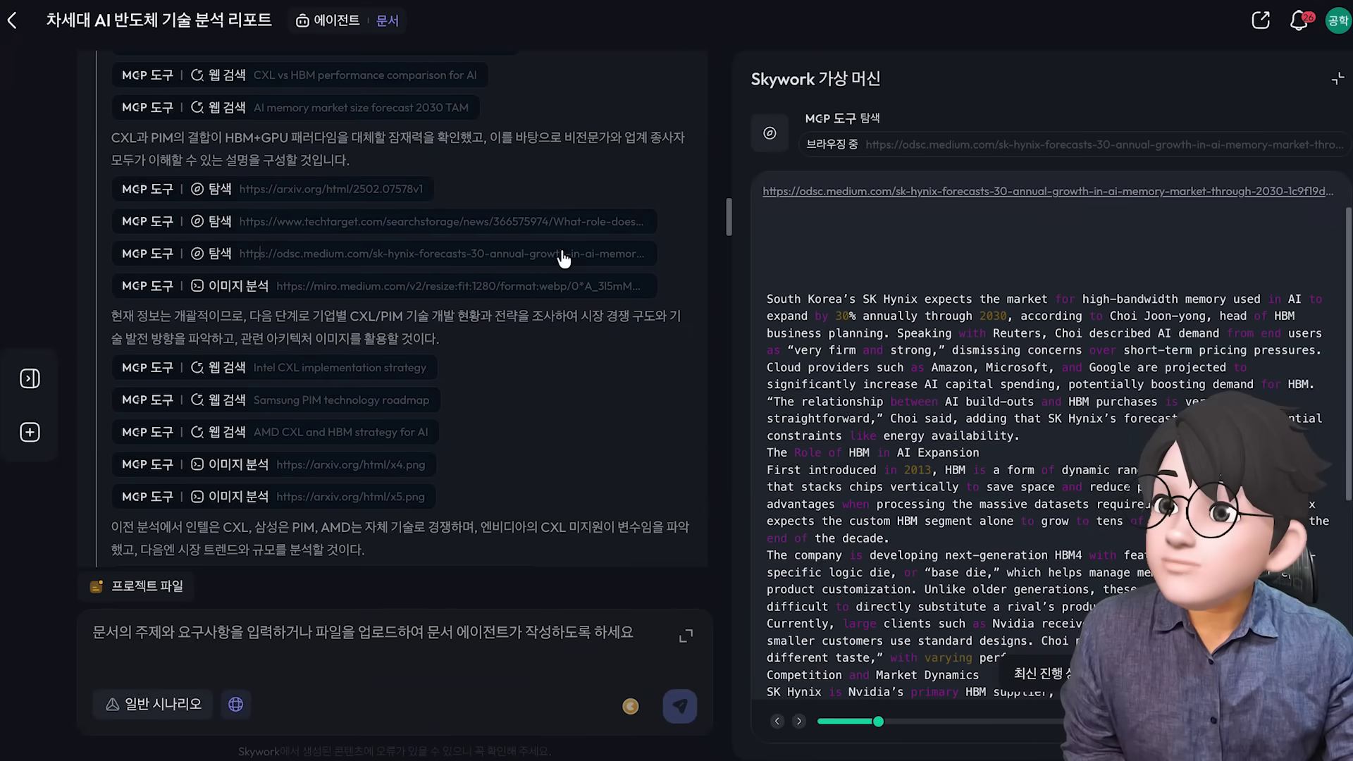
scroll(944, 324, "down", 2)
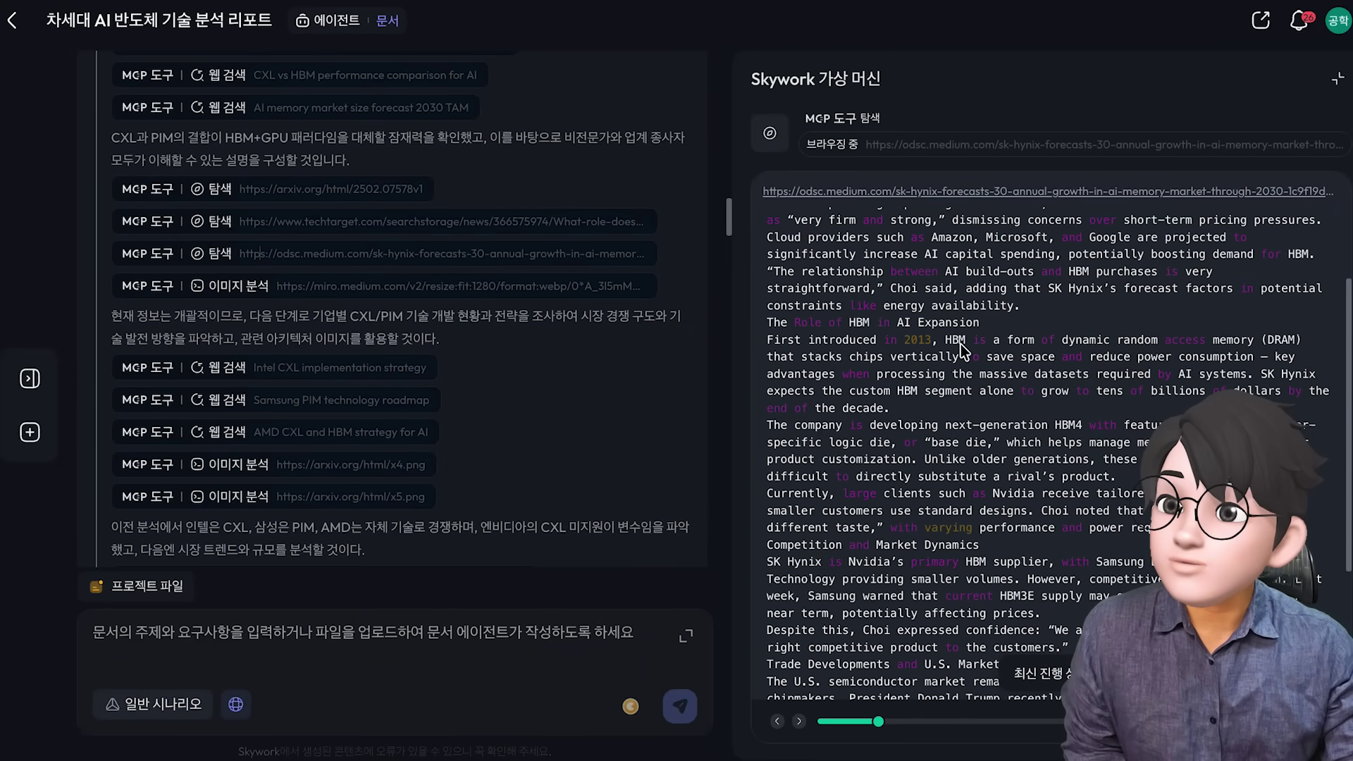
Examine the research log's Google Scholar queries and web searches on Samsung and SK hynix CXL/PIM technology, down to the final report output.
scroll(401, 363, "down", 10)
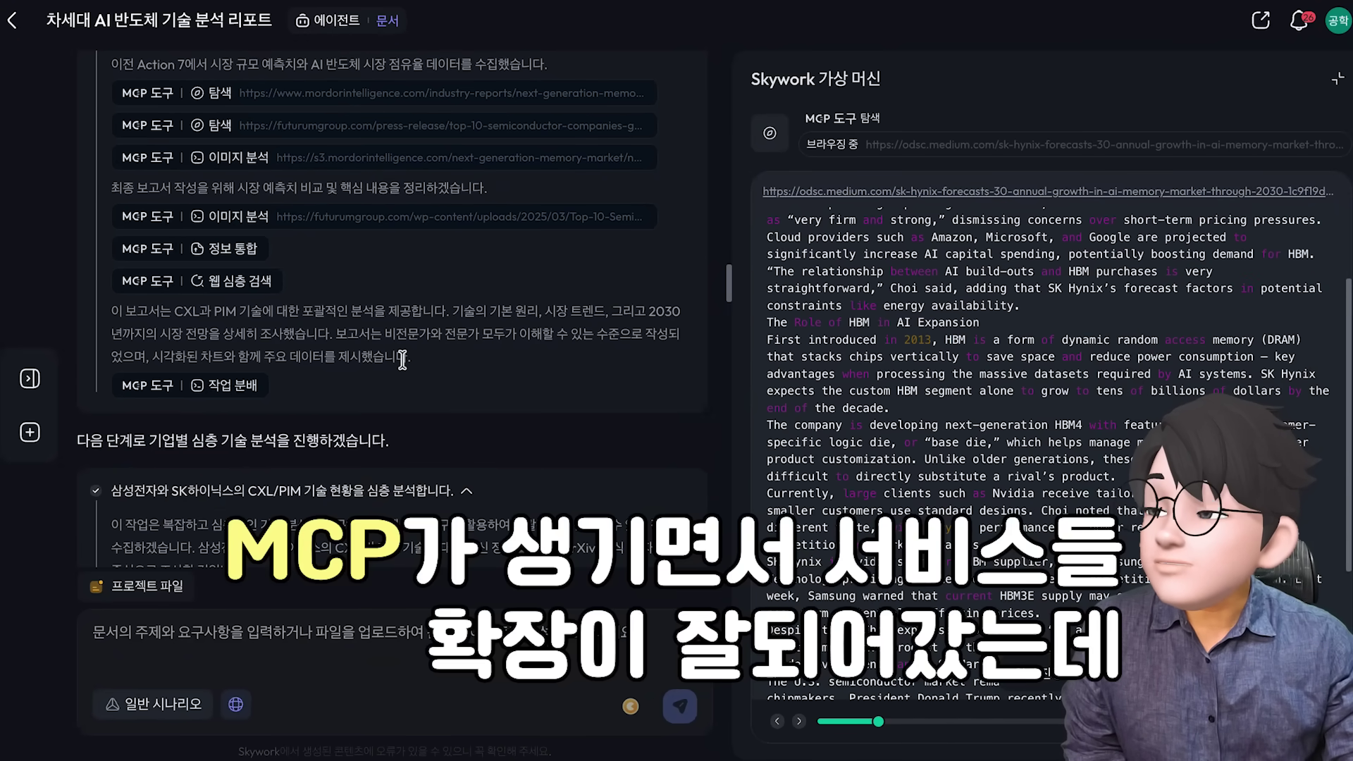
scroll(403, 363, "down", 5)
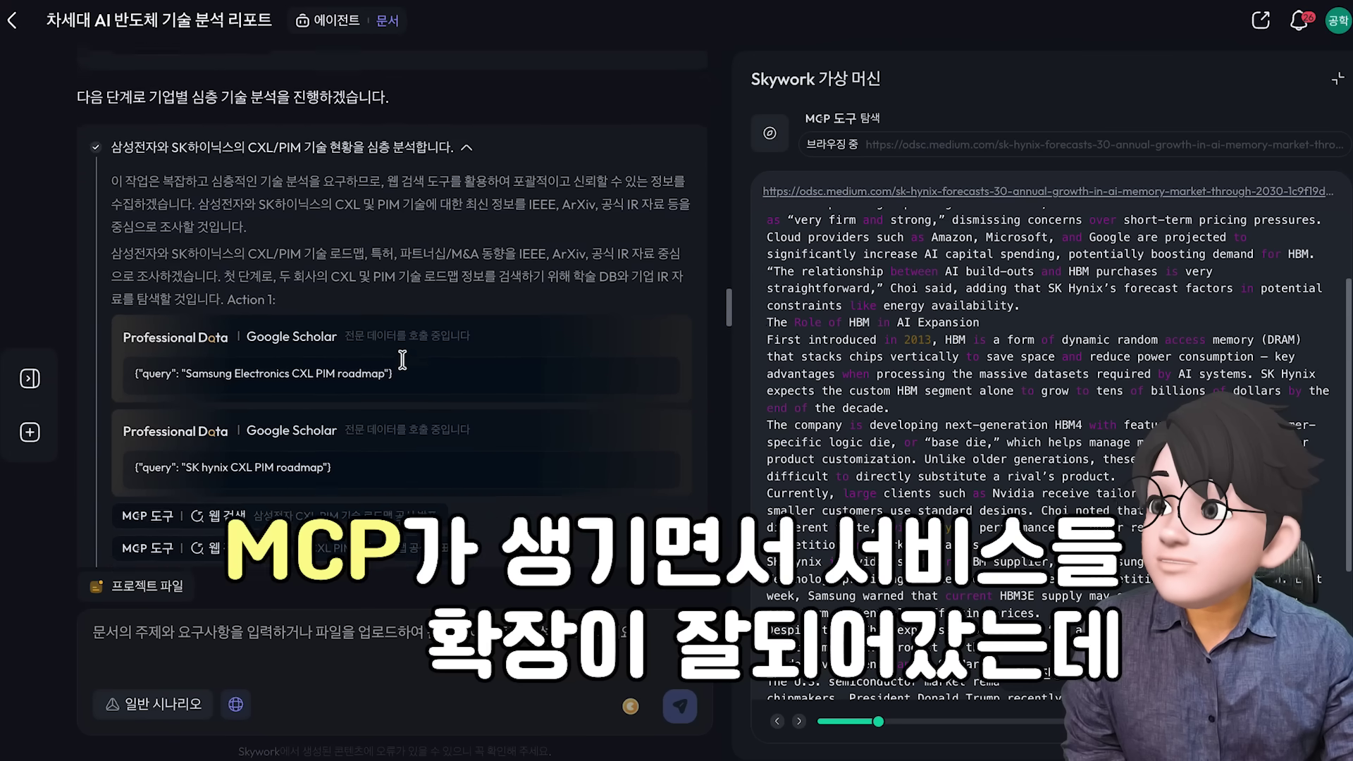
scroll(405, 368, "down", 7)
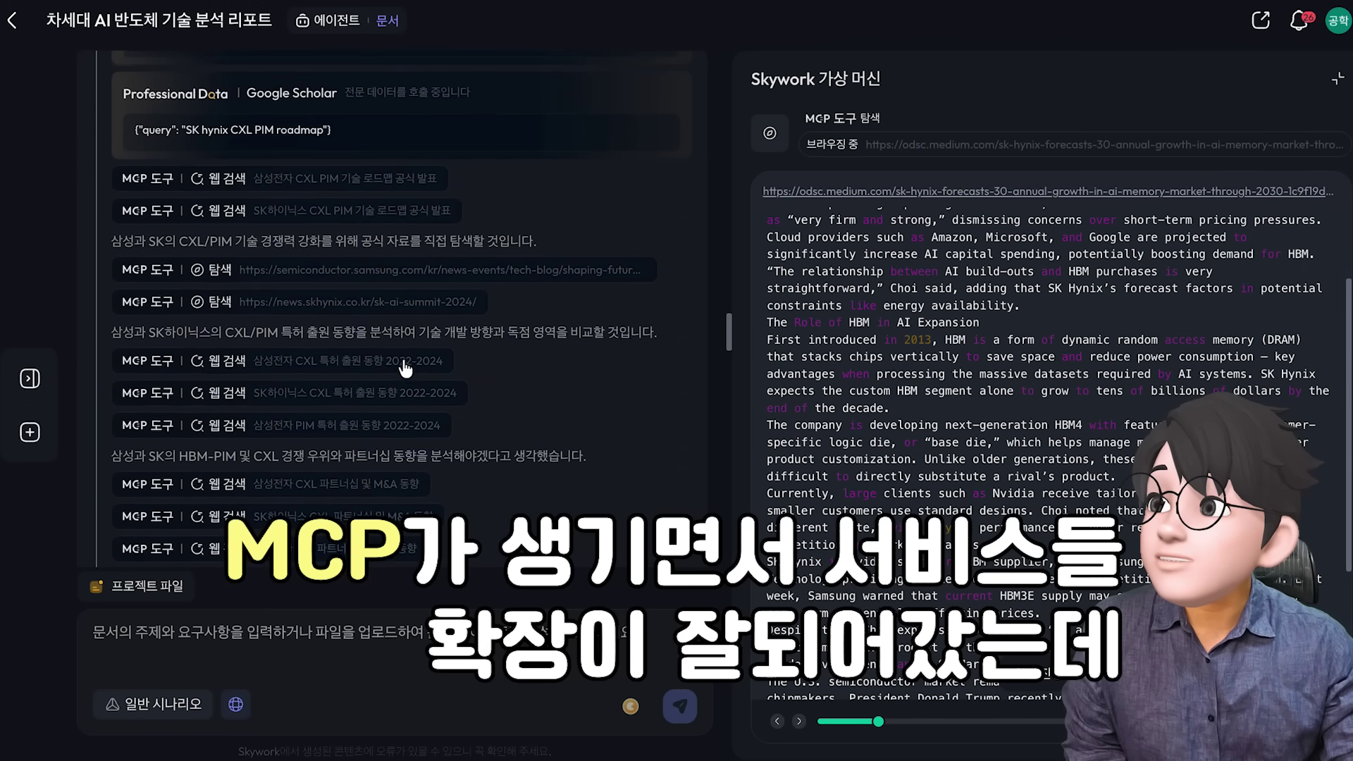
scroll(405, 368, "down", 9)
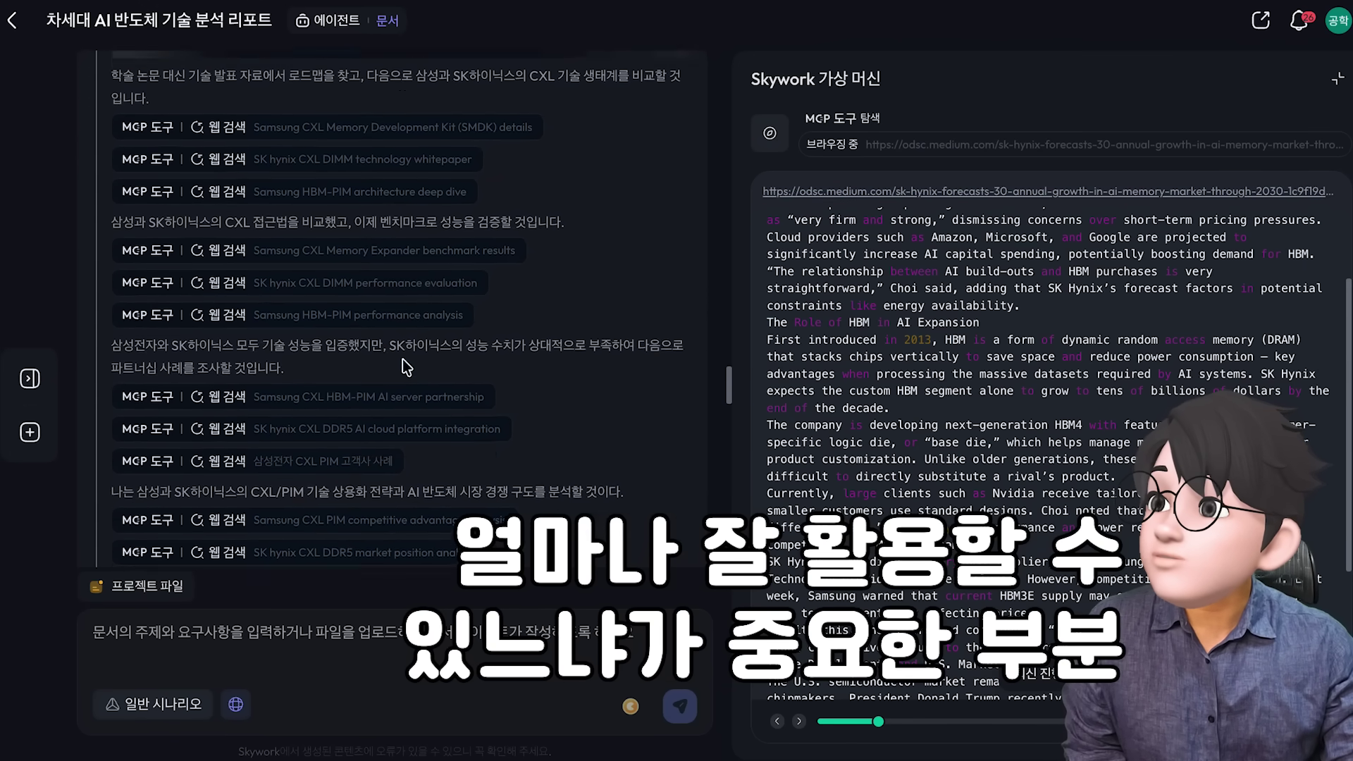
scroll(405, 368, "up", 6)
scroll(405, 367, "down", 15)
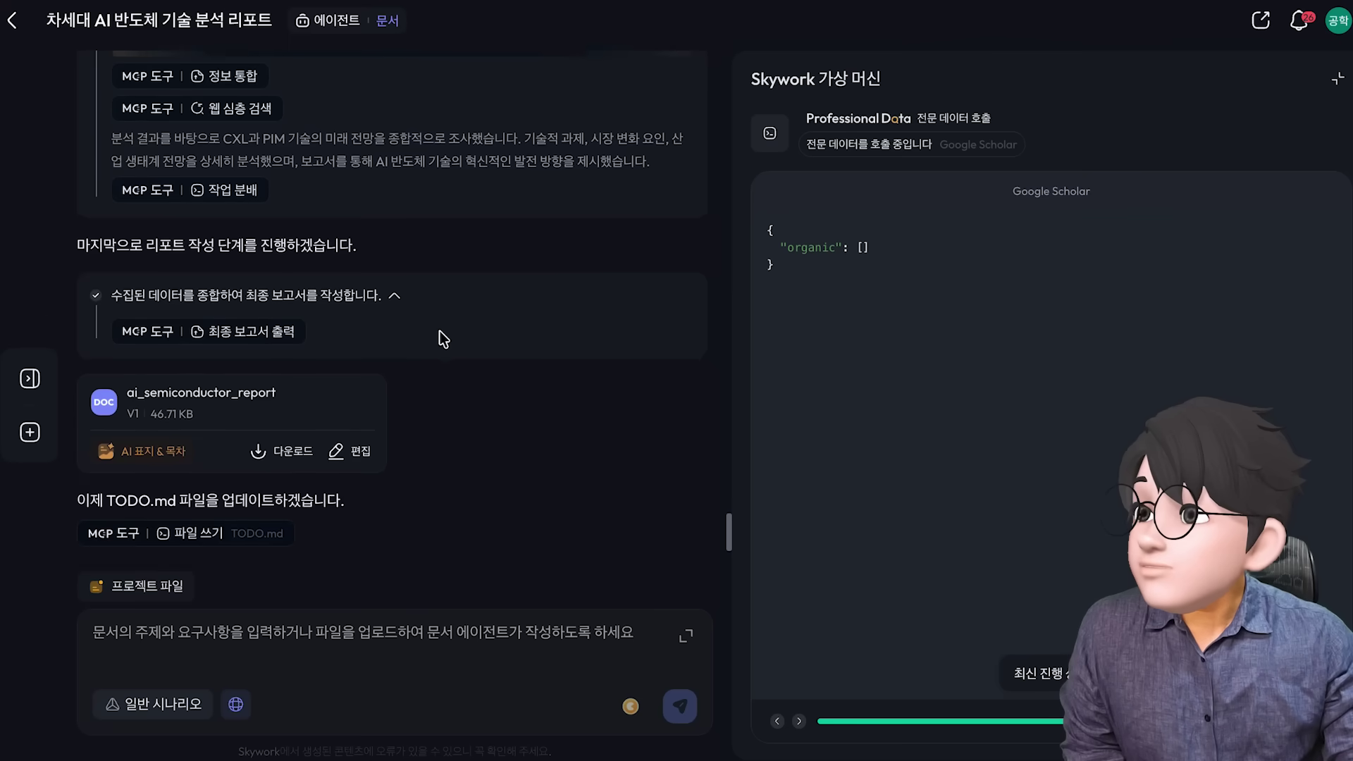
Open the ai_semiconductor_report document, read its Executive Summary, and highlight the italic paragraph describing the report's purpose.
left_click(215, 399)
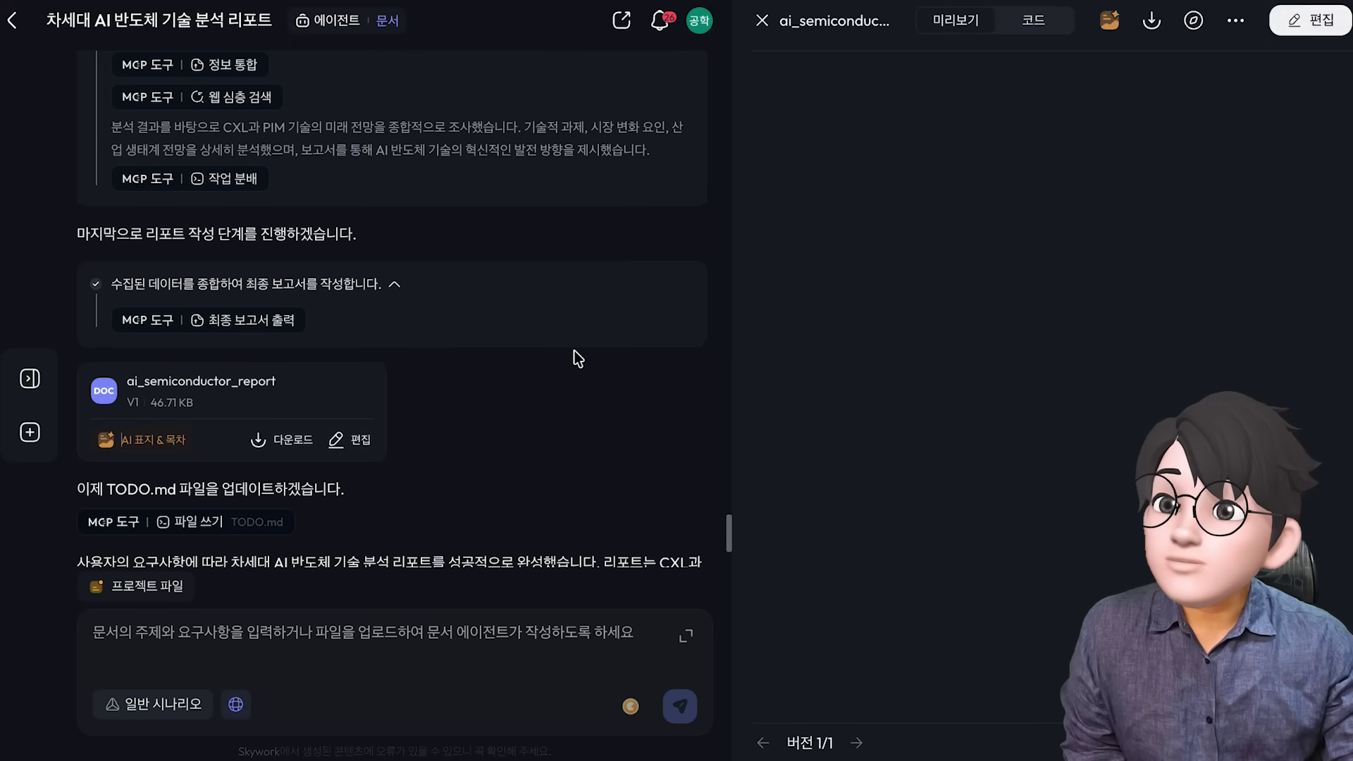
scroll(1059, 284, "down", 6)
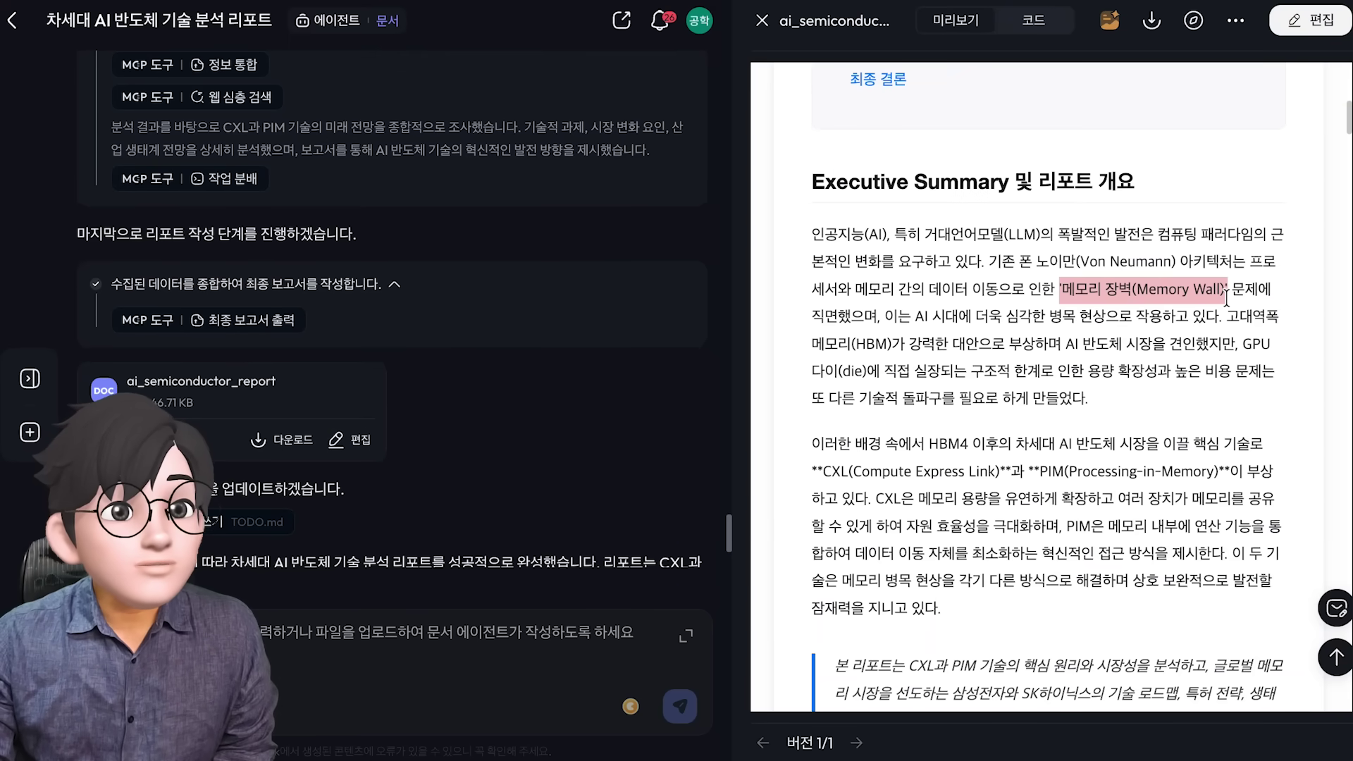
scroll(952, 421, "down", 1)
scroll(959, 349, "down", 3)
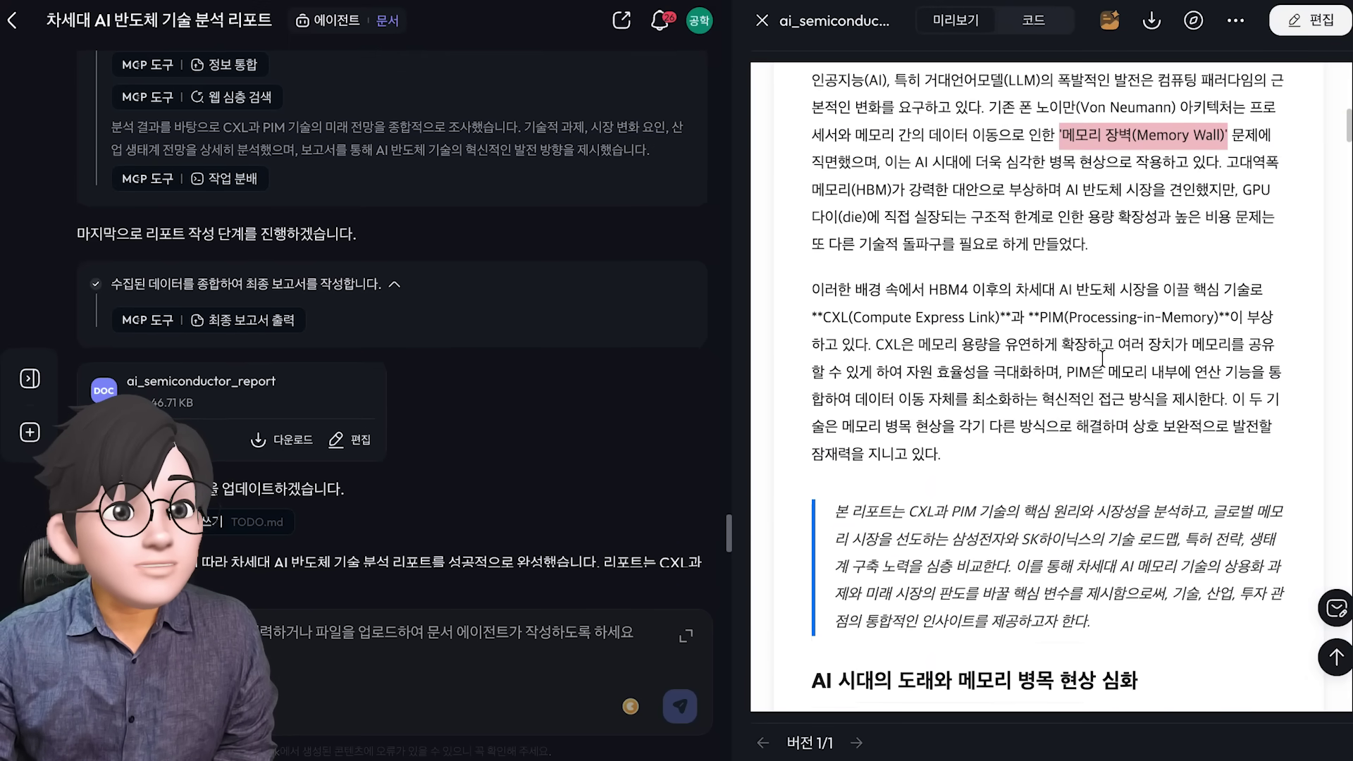
left_click_drag(838, 314, 1131, 440)
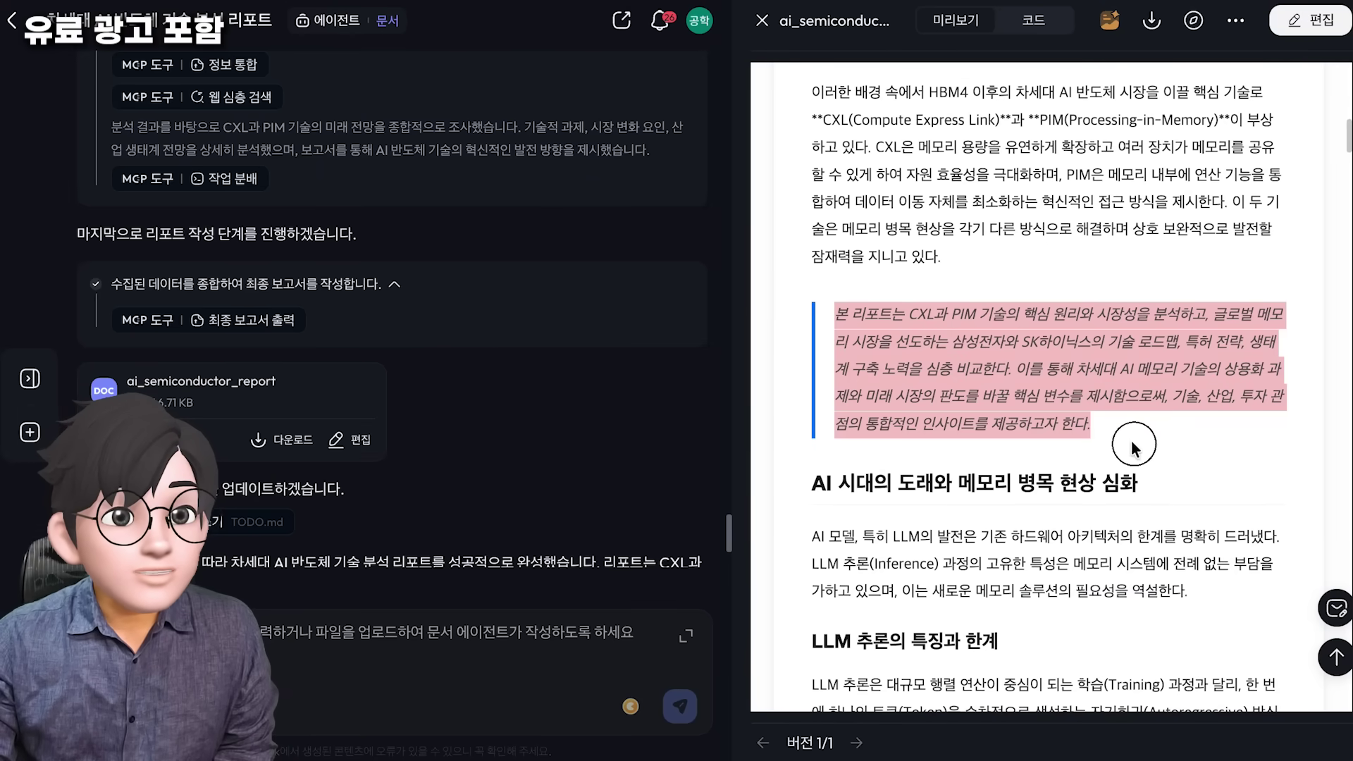
Examine the report's CXL and PIM sections, including the Samsung memory module and SK hynix GDDR6-AiM images.
scroll(1134, 442, "down", 10)
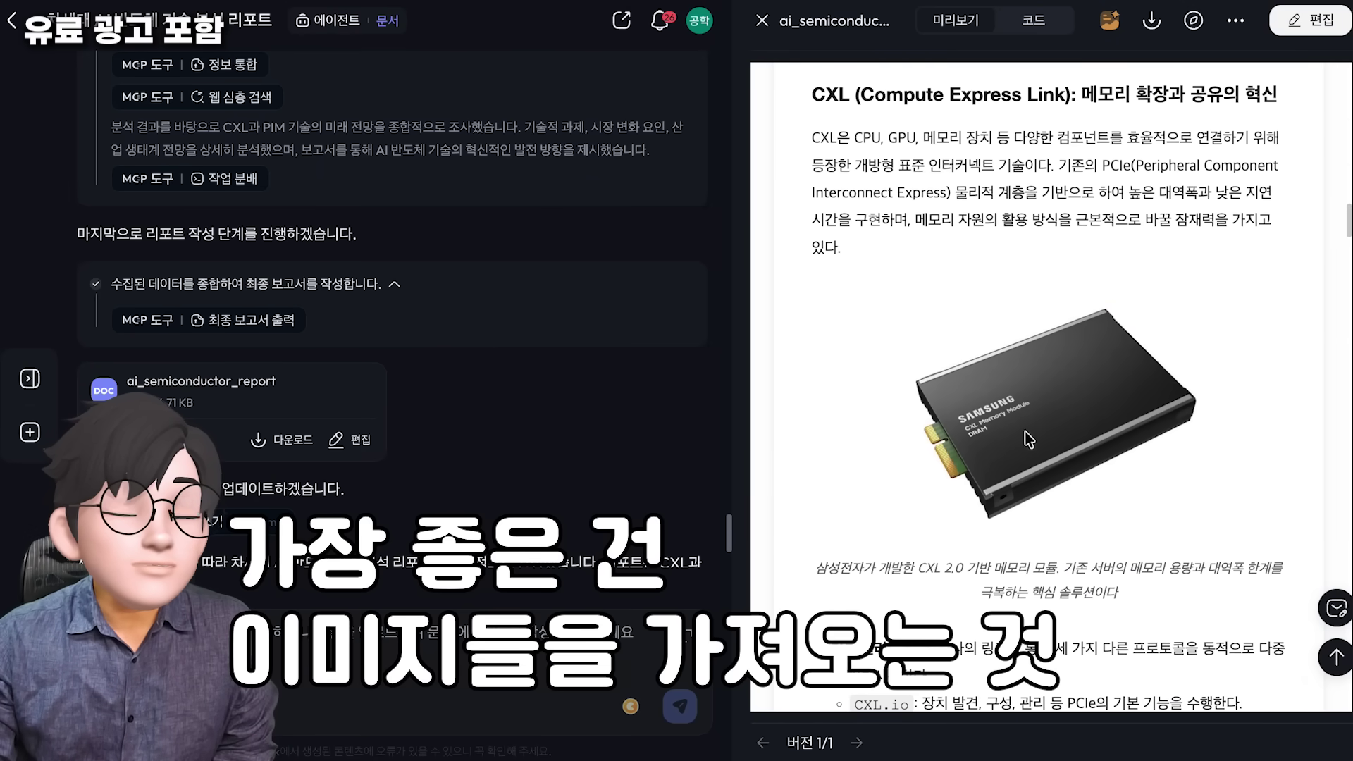
scroll(1077, 399, "down", 1)
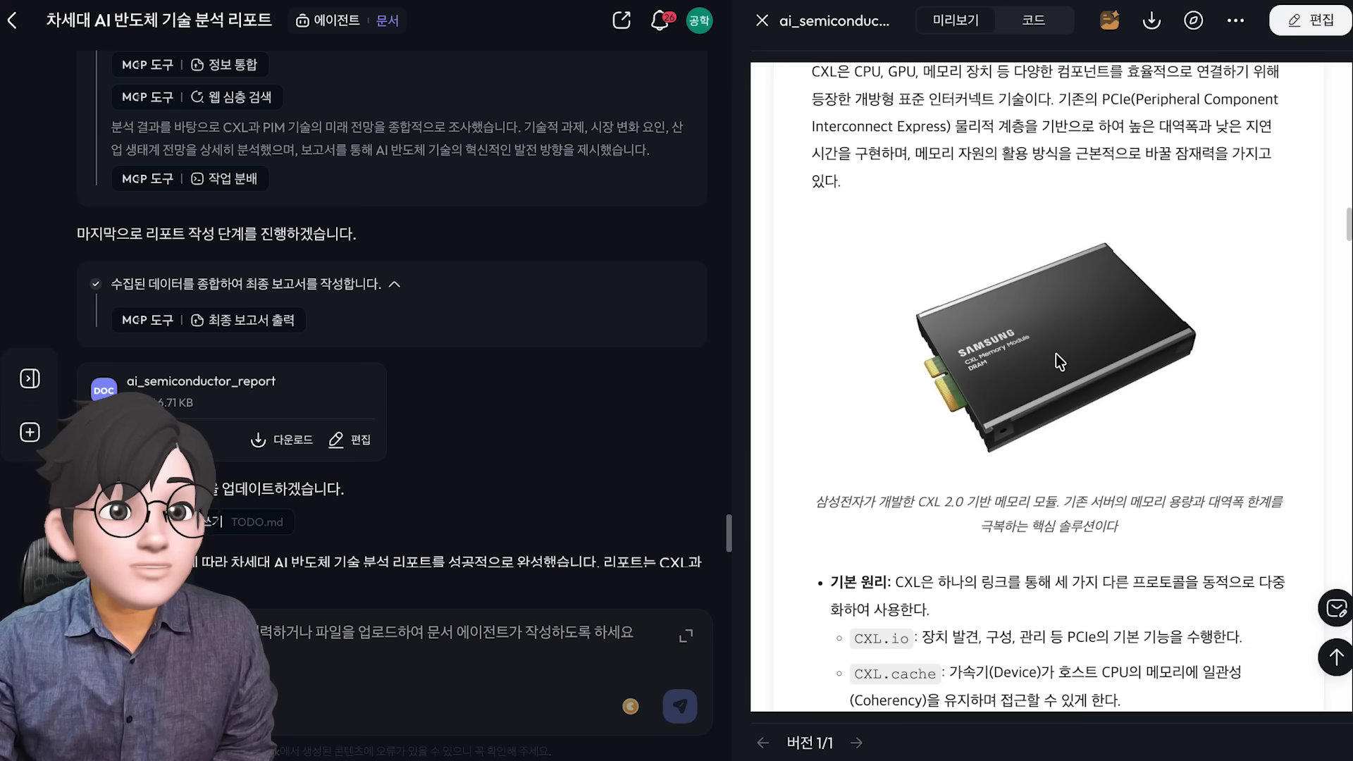
scroll(1060, 361, "down", 10)
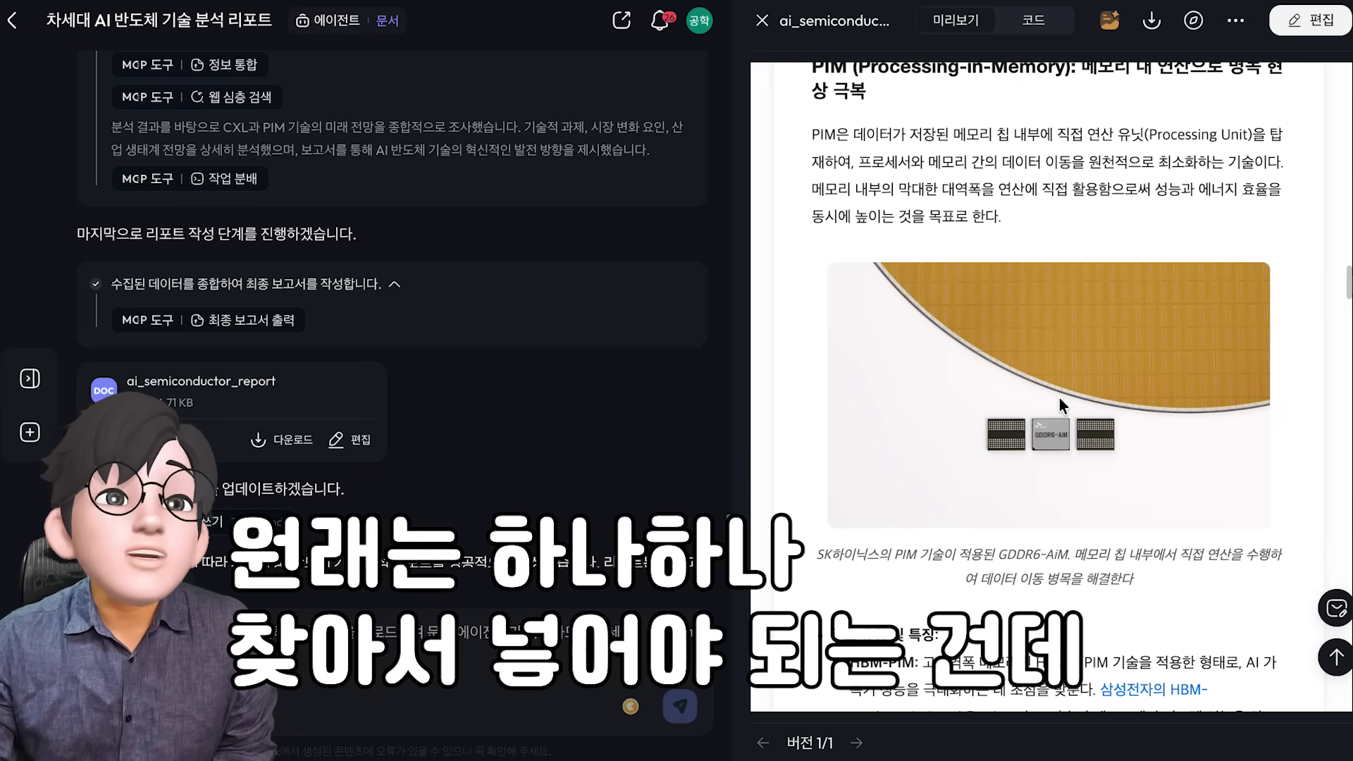
scroll(1058, 399, "down", 1)
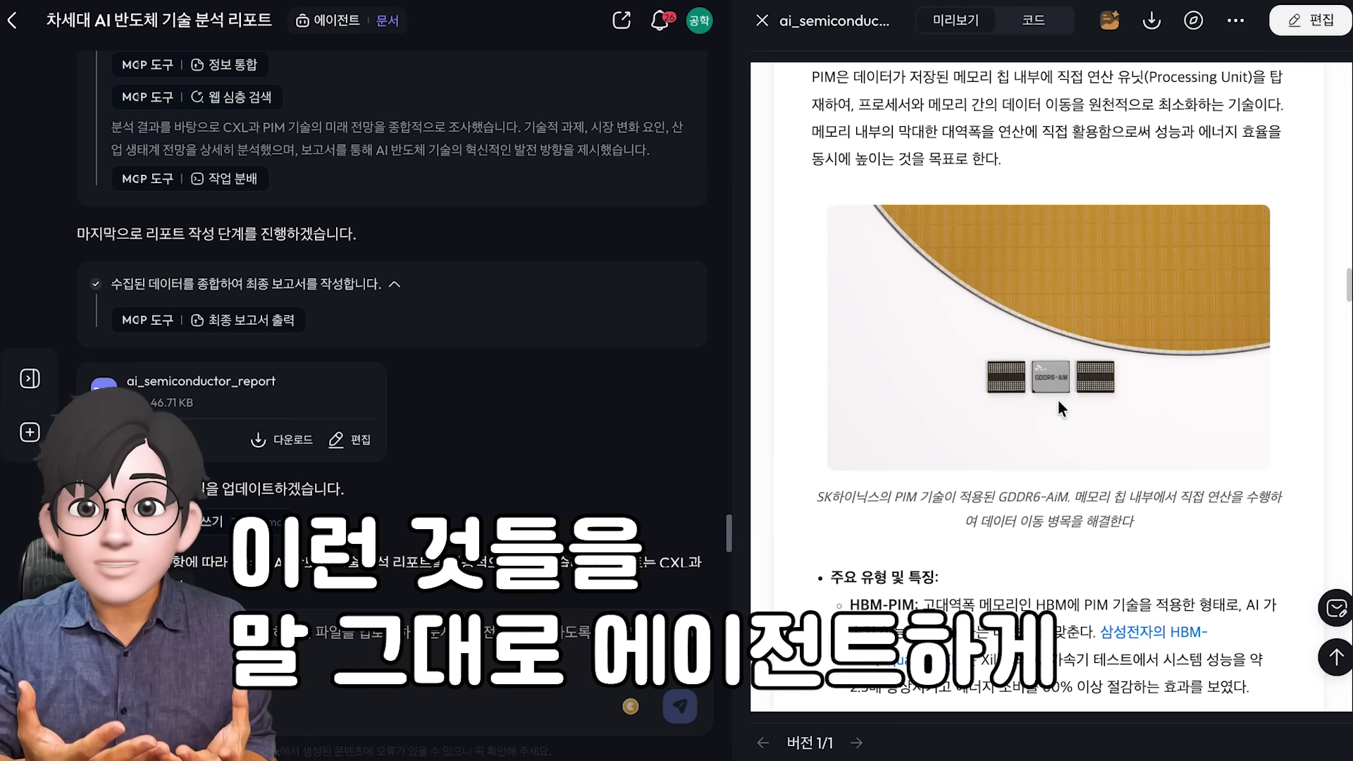
Review the PIM types and the 2024-2030 next-generation memory and CXL market growth chart, checking the 2026 bar's values.
scroll(1059, 400, "down", 5)
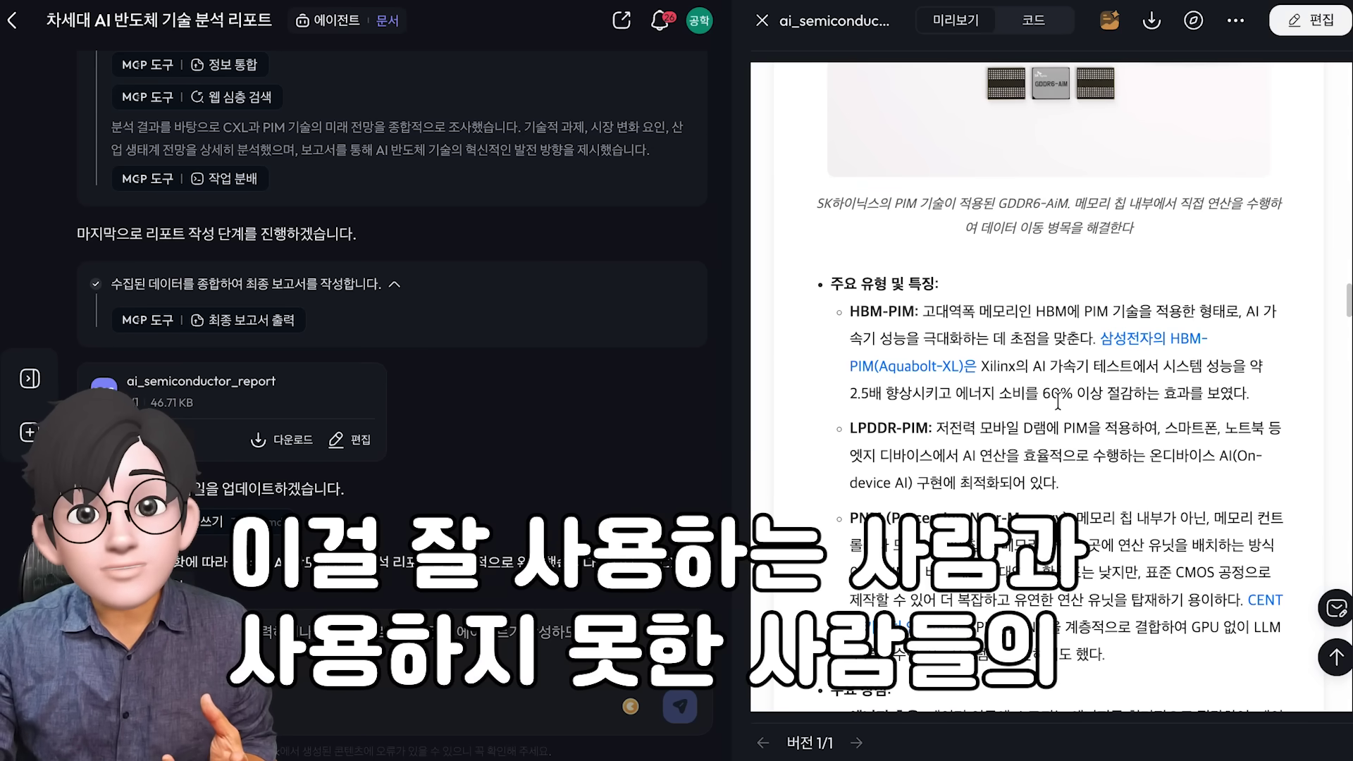
scroll(1058, 402, "down", 1)
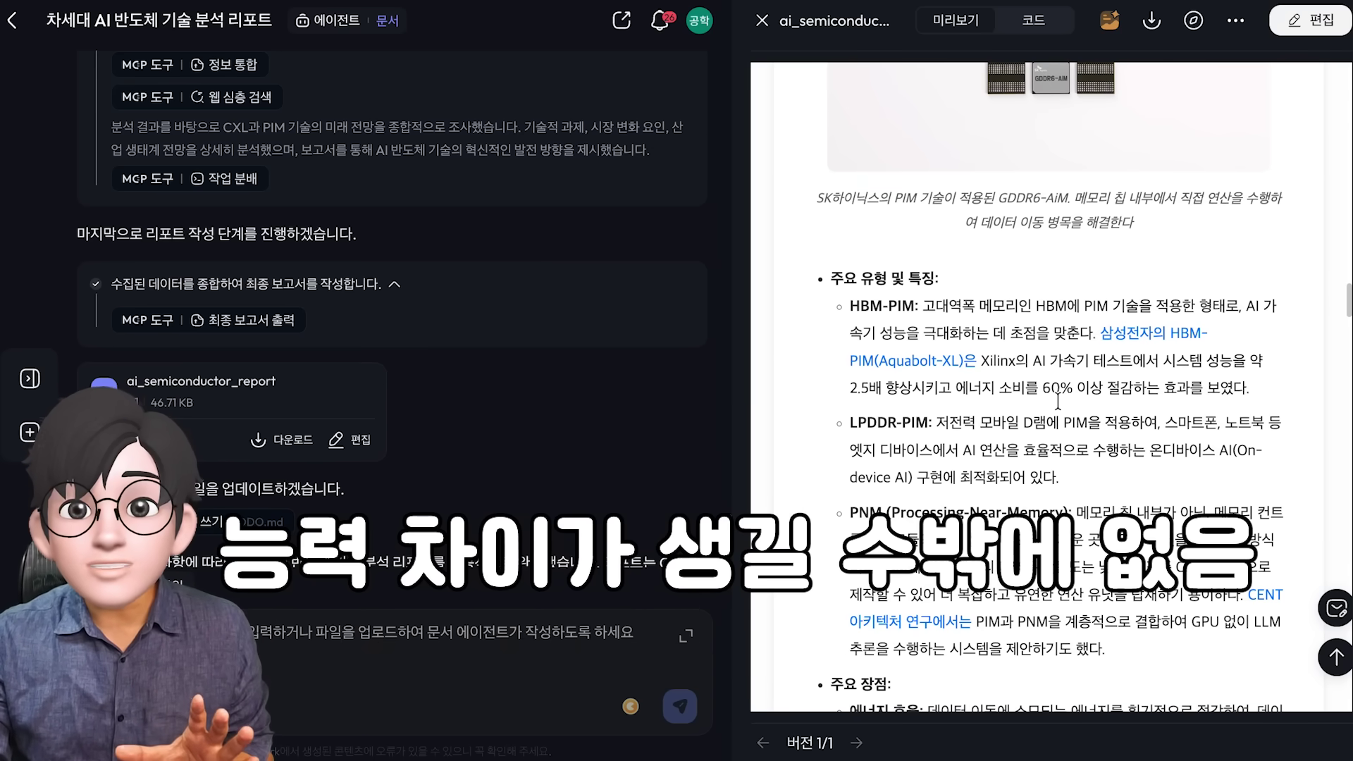
scroll(1057, 402, "down", 10)
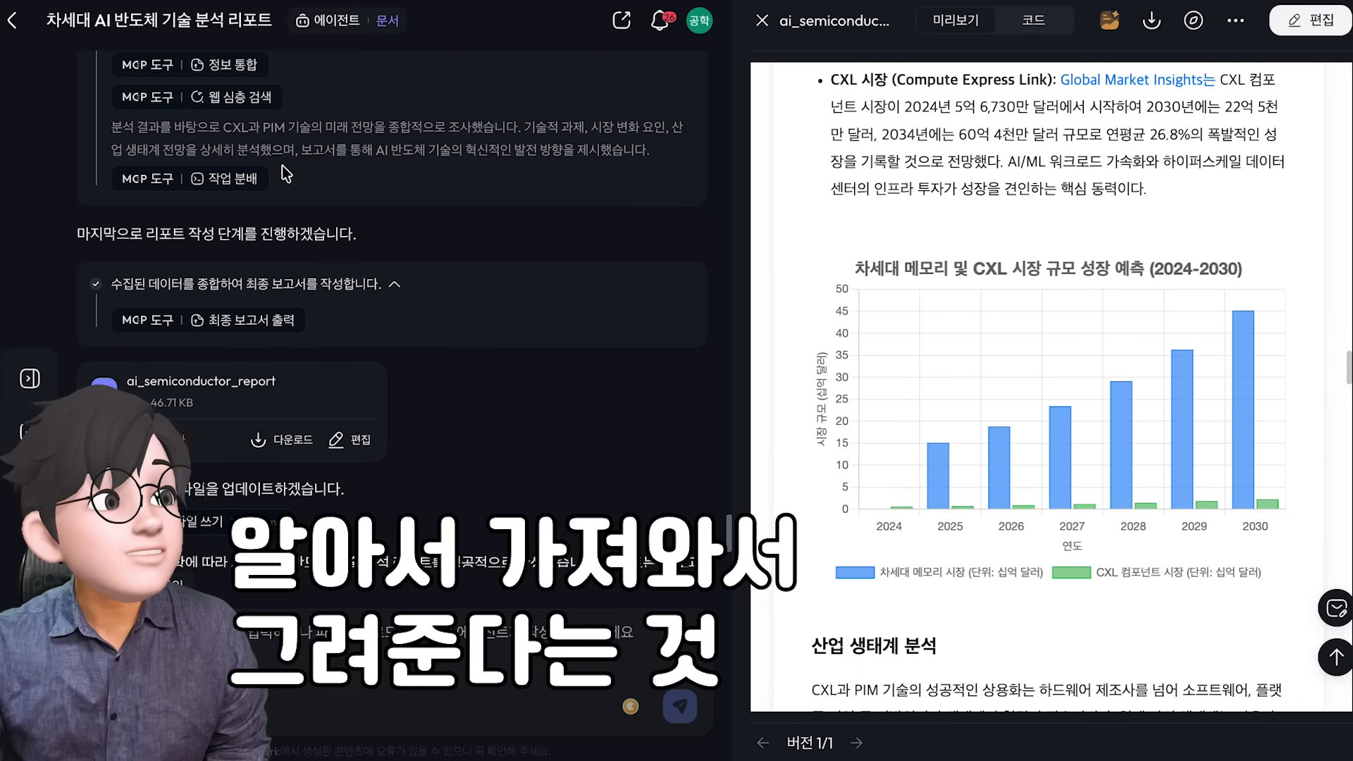
scroll(1000, 451, "down", 7)
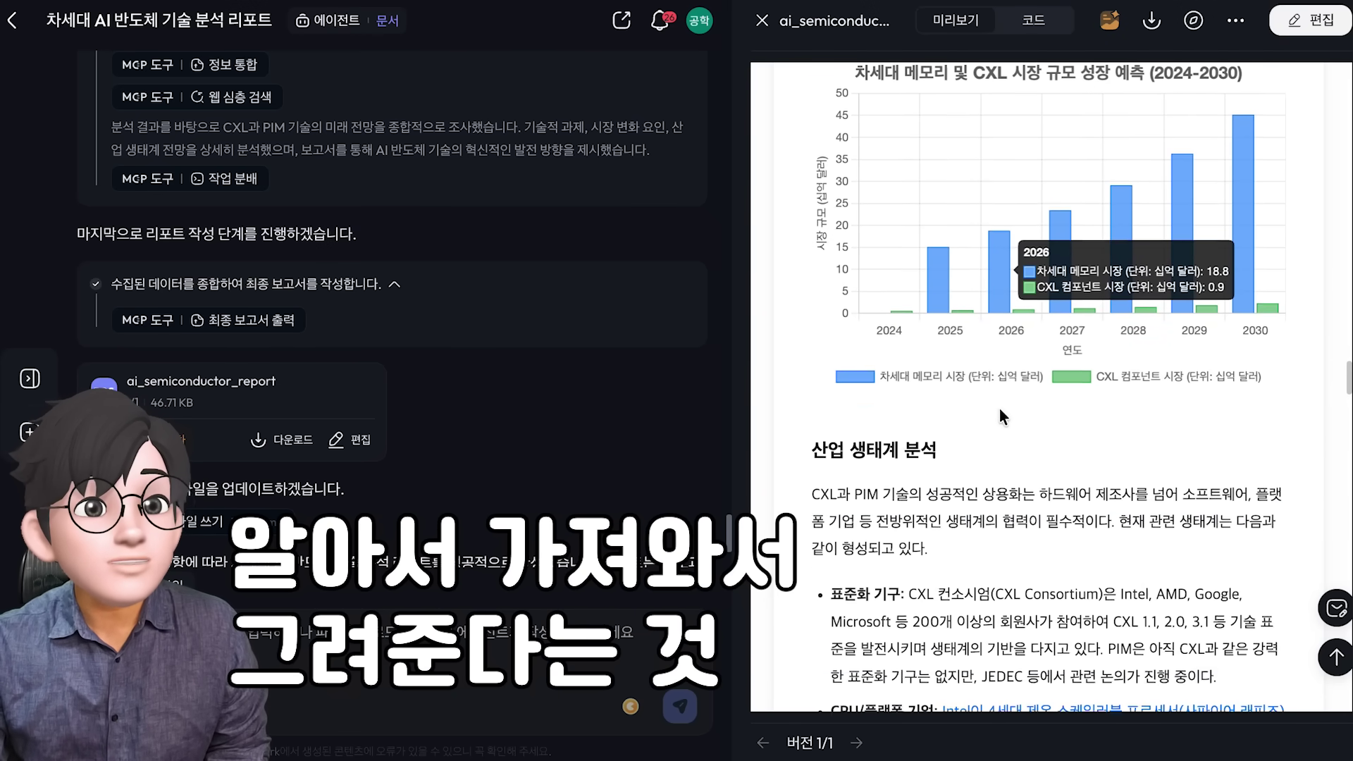
Read the report's industry ecosystem analysis and the opening of its Samsung versus SK hynix comparison.
scroll(1001, 415, "down", 1)
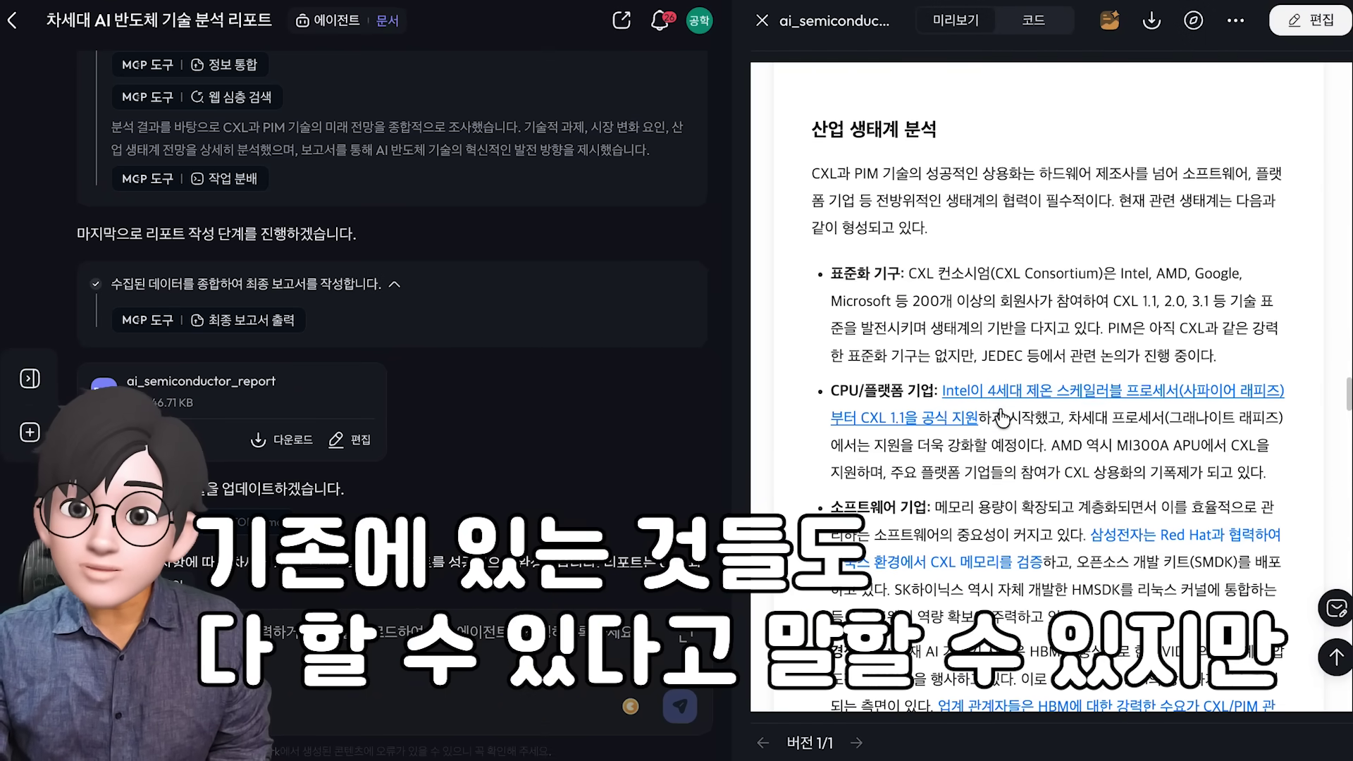
scroll(1001, 416, "down", 3)
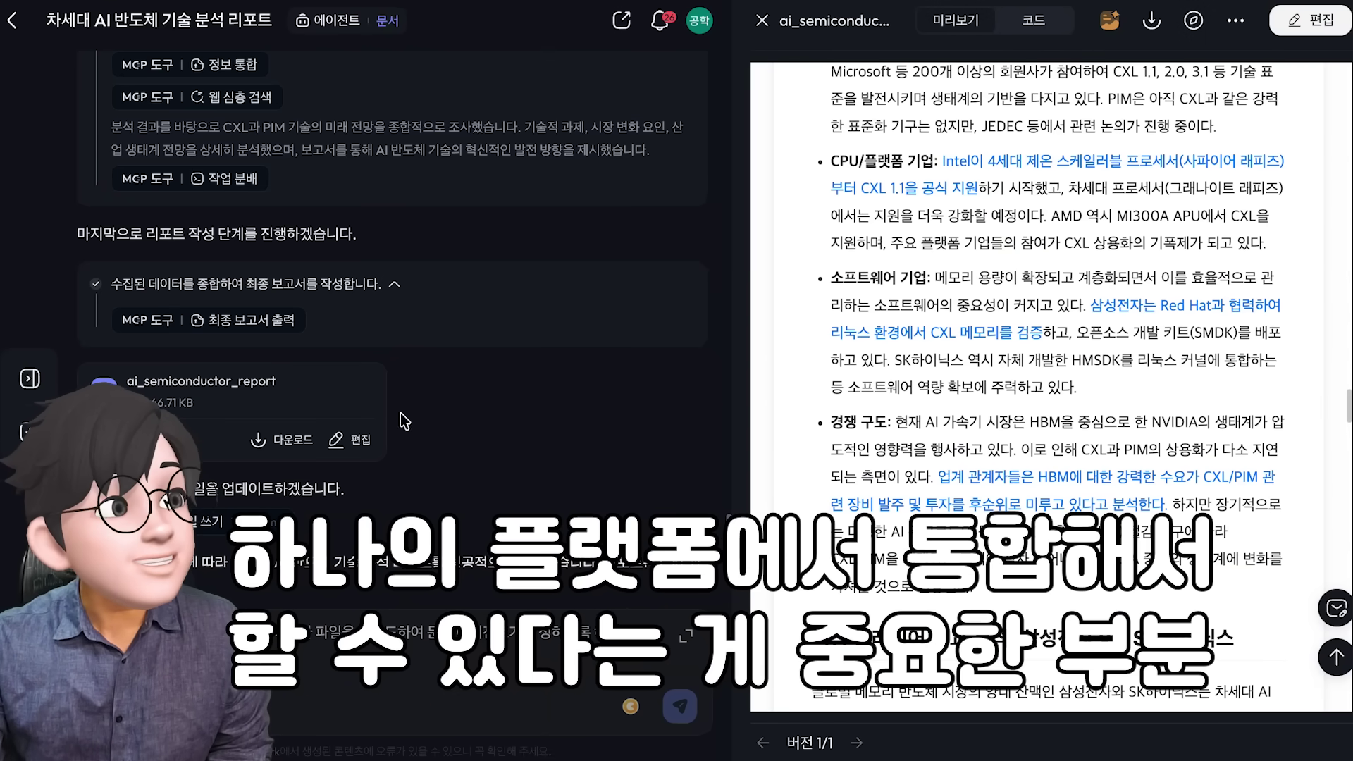
scroll(1050, 386, "down", 8)
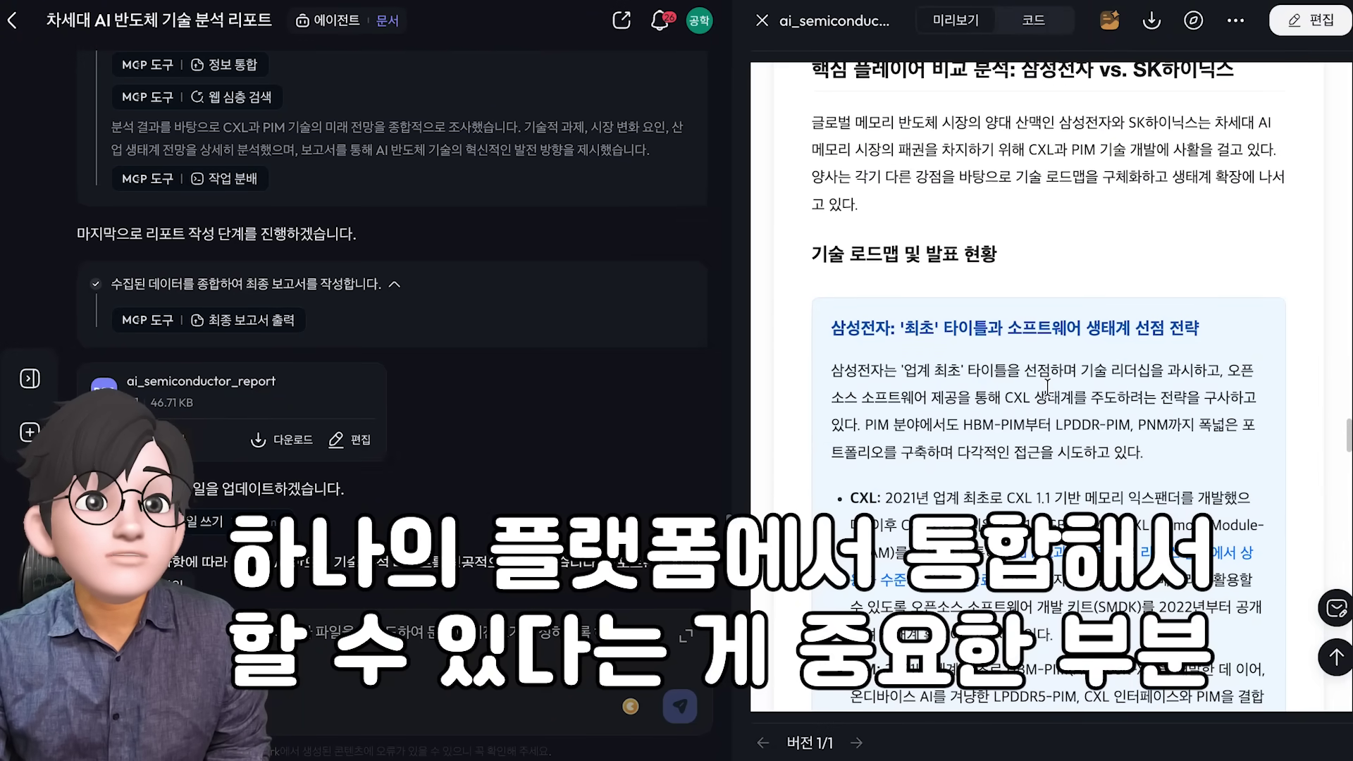
scroll(1009, 382, "up", 6)
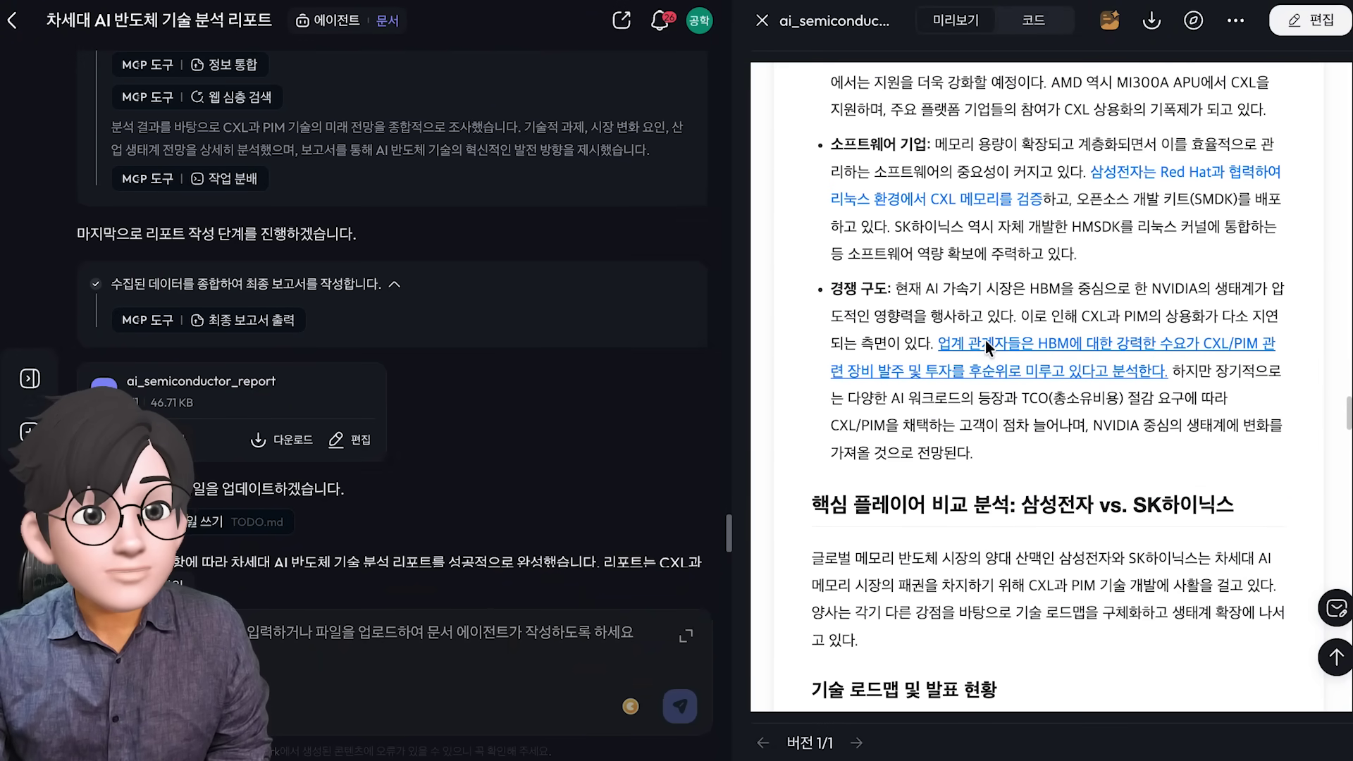
Open the cited source on HBM demand delaying CXL/PIM investment and skim the linked CXL commercialization article.
left_click(986, 345)
scroll(1094, 290, "down", 1)
scroll(1093, 290, "down", 8)
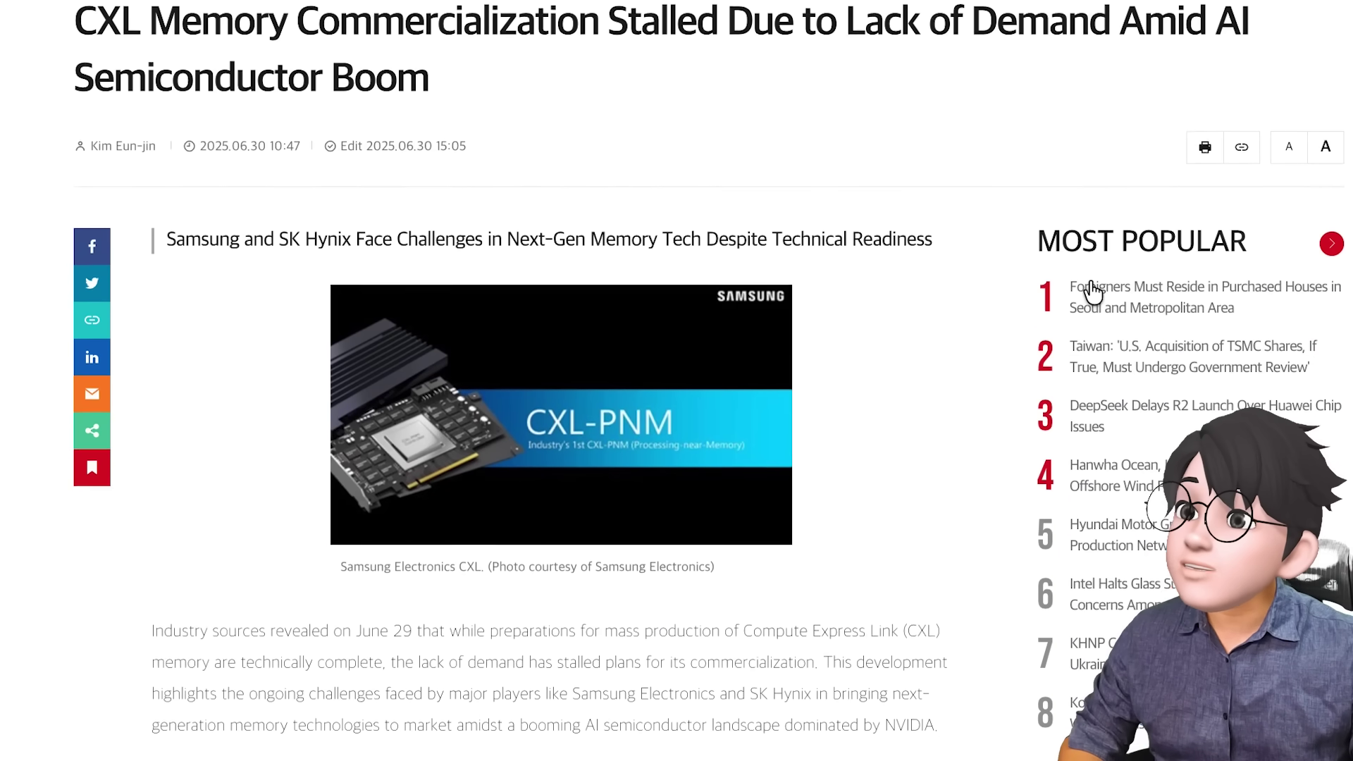
scroll(734, 638, "up", 9)
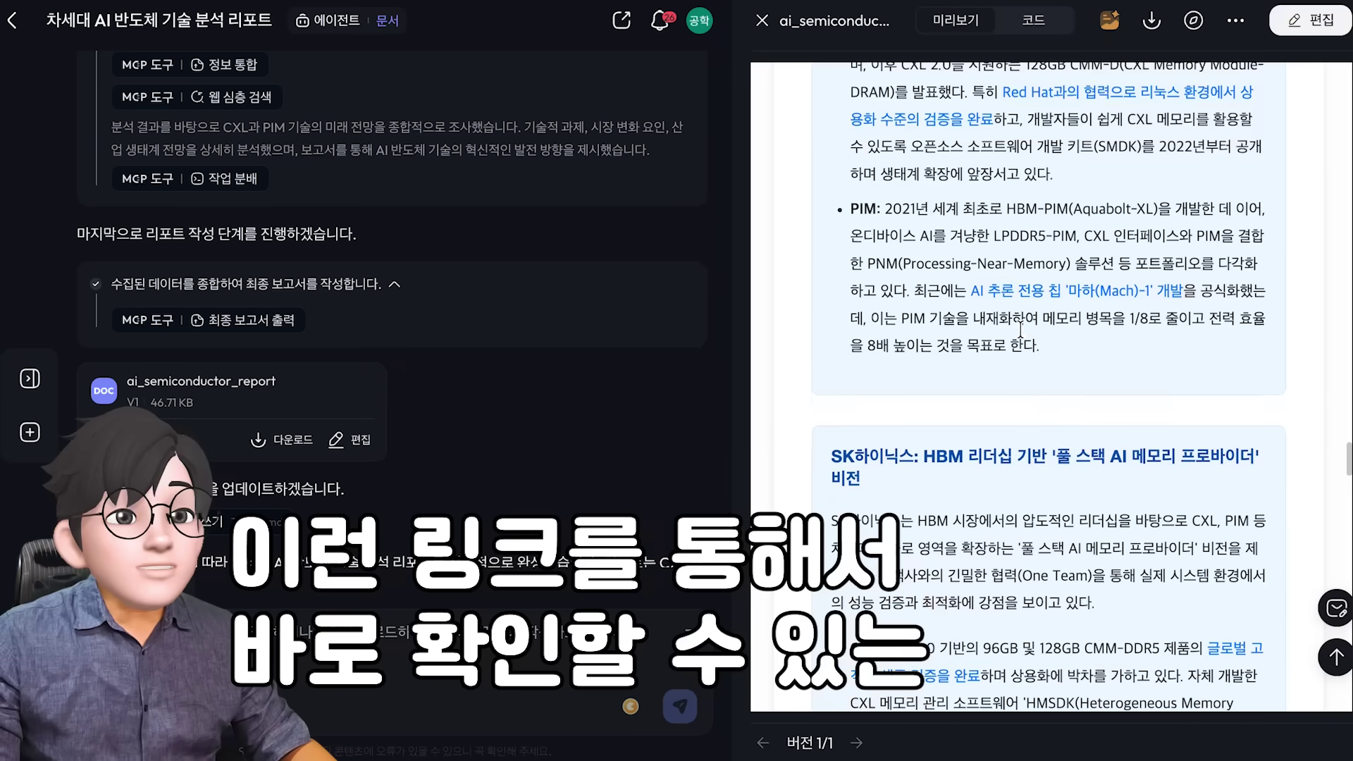
Review the Samsung and SK hynix technology strategies, including the chart comparing their next-generation memory roadmaps.
scroll(1022, 331, "down", 3)
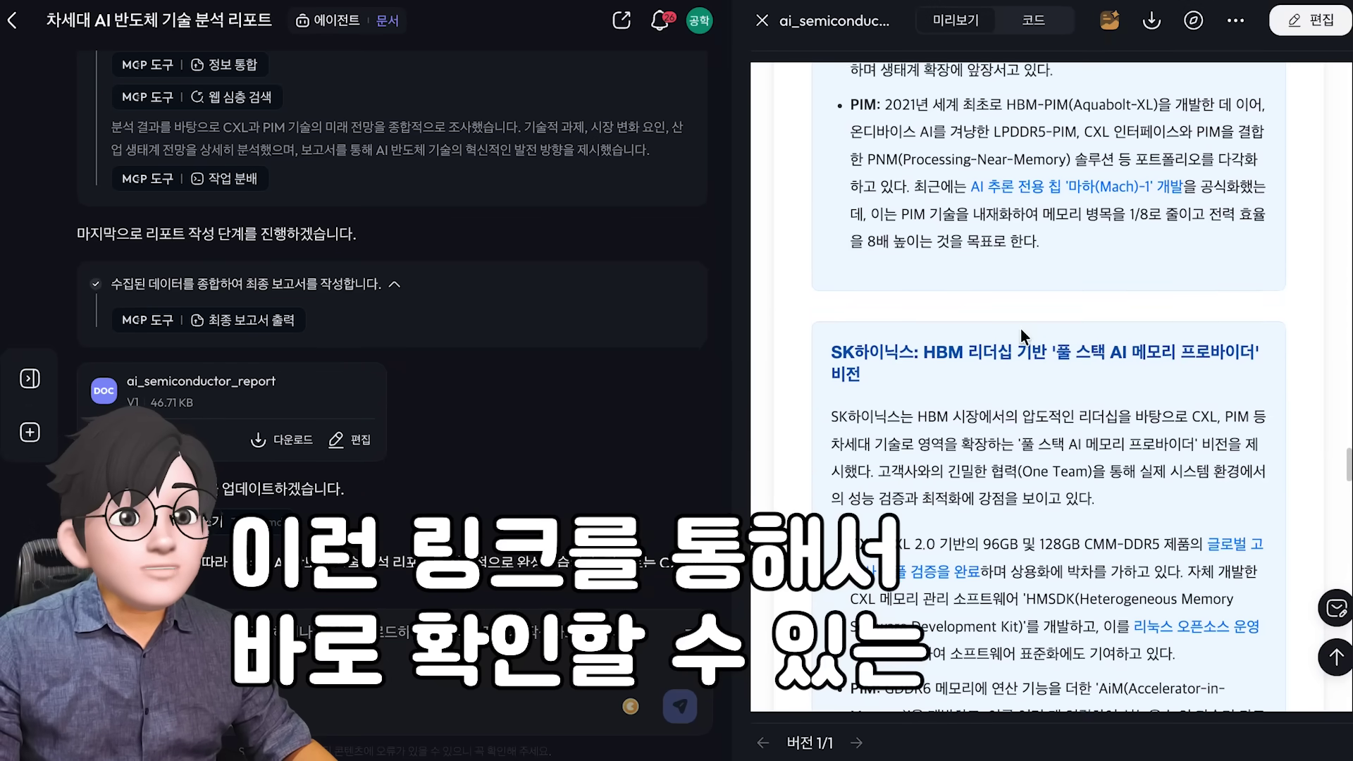
scroll(1022, 337, "down", 8)
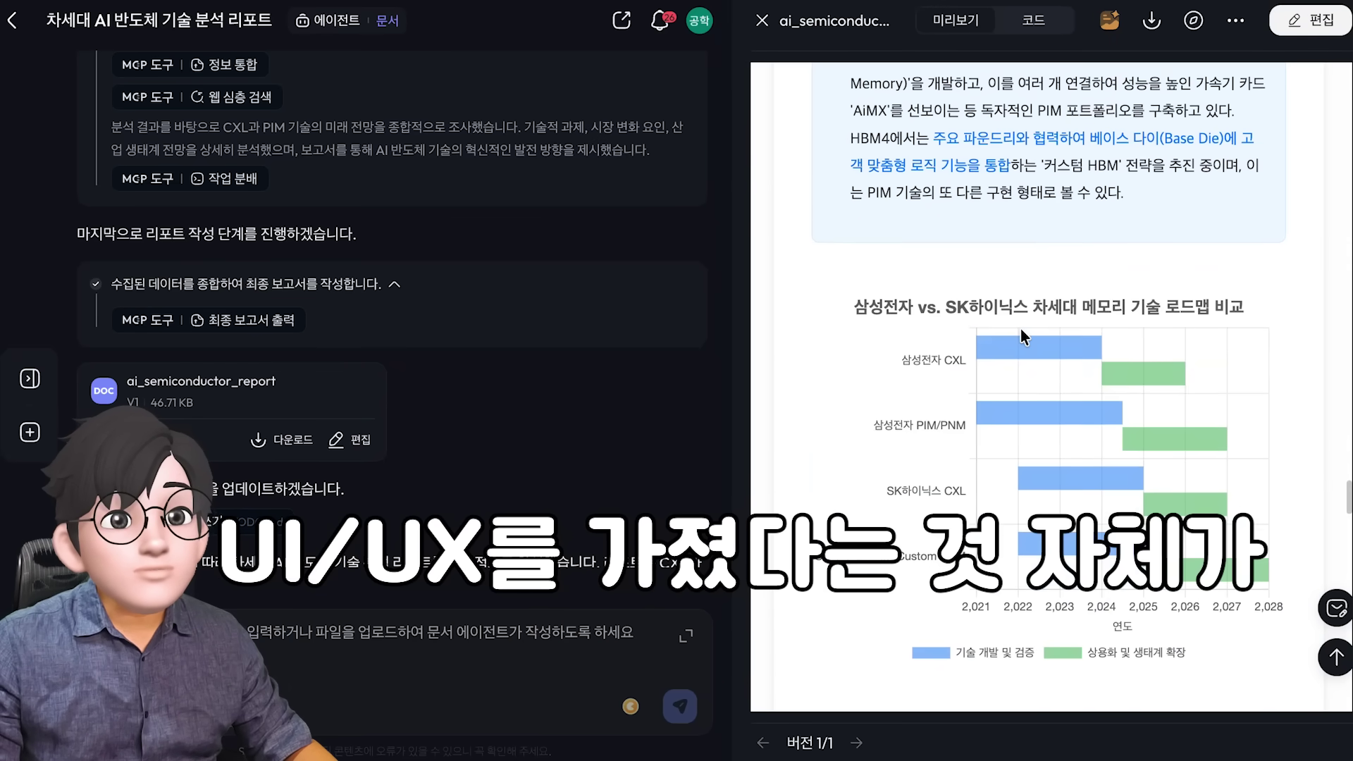
scroll(1022, 335, "down", 3)
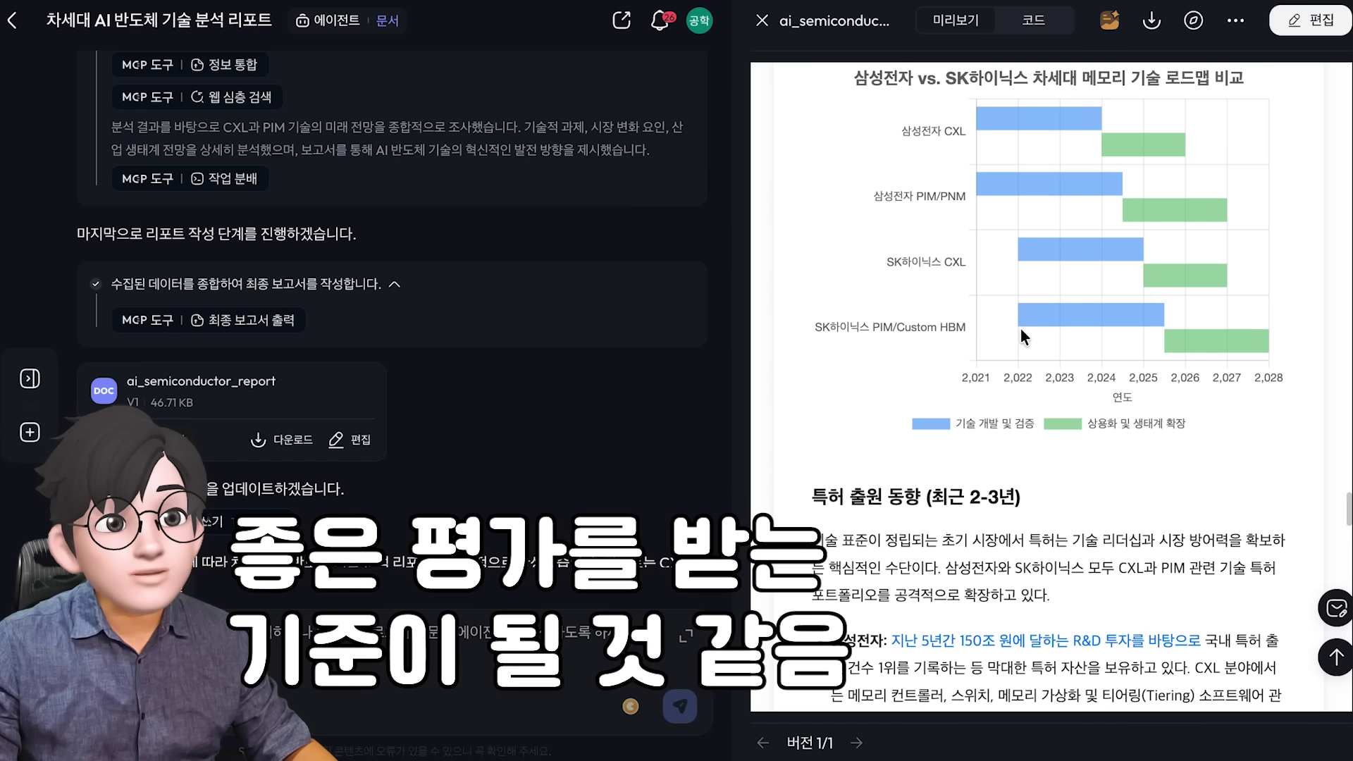
scroll(1020, 328, "down", 6)
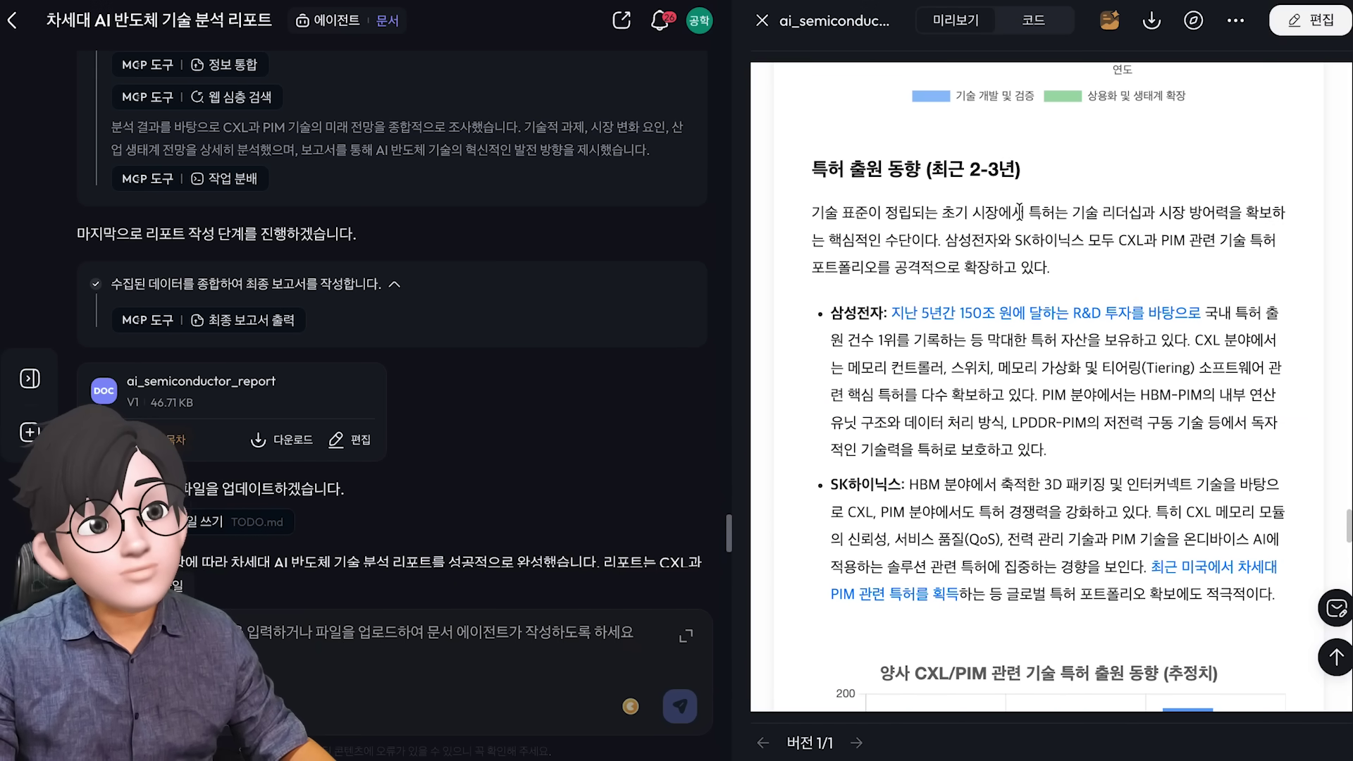
Examine the partnership and M&A section and the CXL/PIM patent filing chart, checking SK hynix's 2022 bar.
scroll(1021, 212, "down", 3)
scroll(1021, 211, "down", 12)
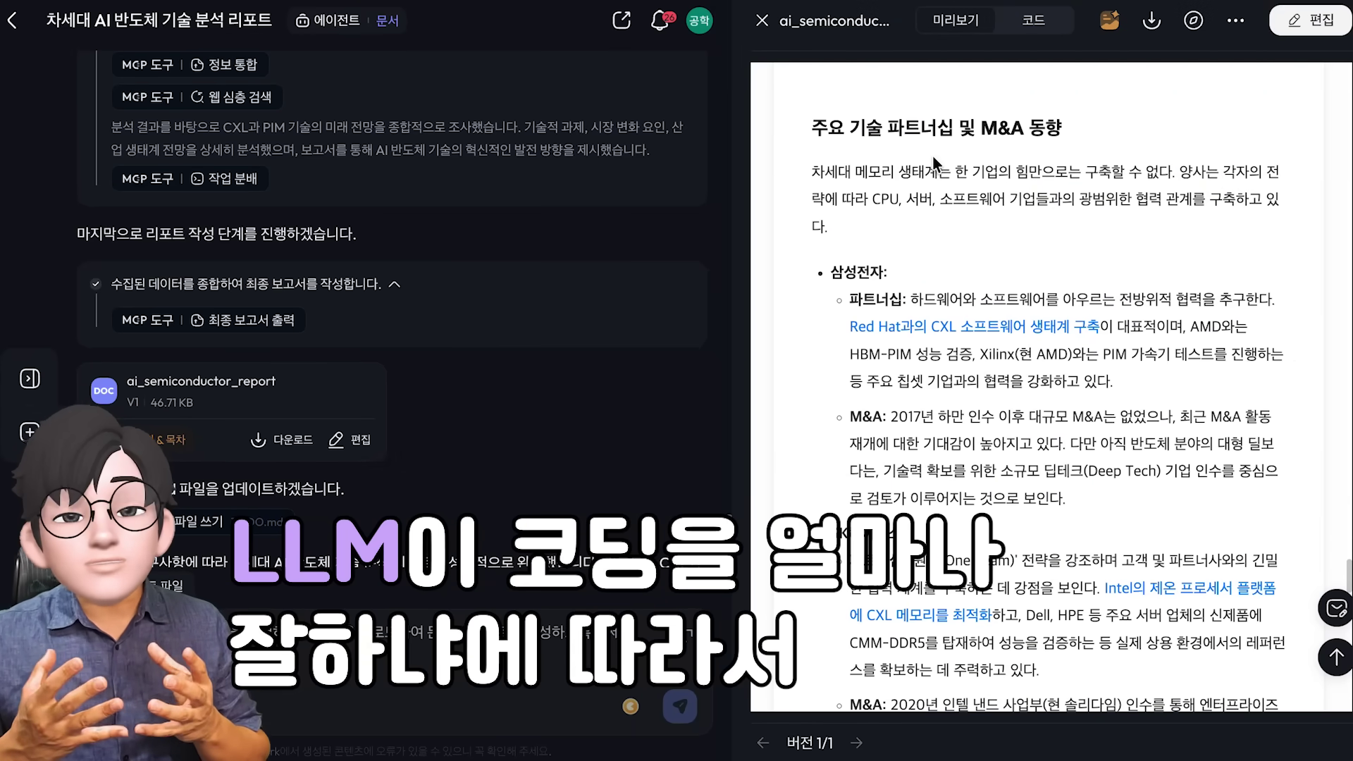
scroll(933, 155, "up", 6)
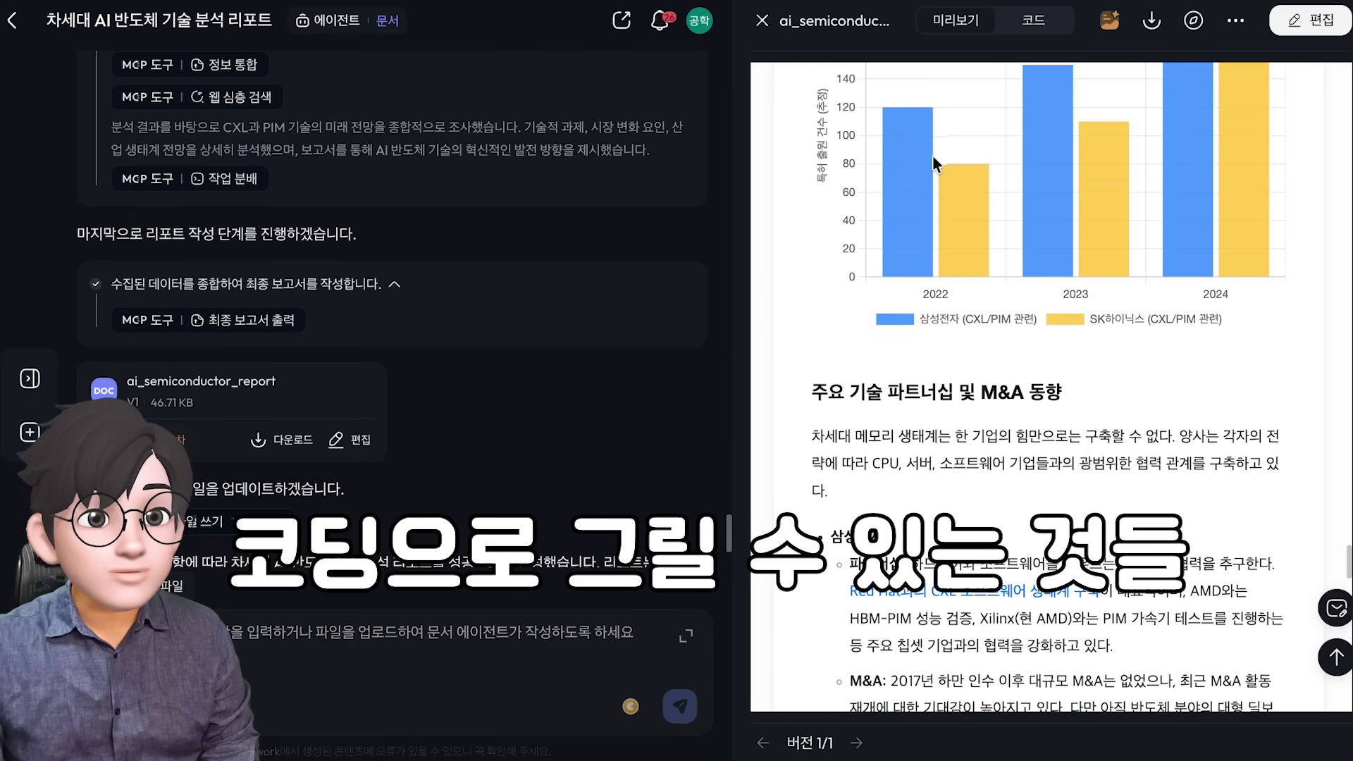
mouse_move(940, 328)
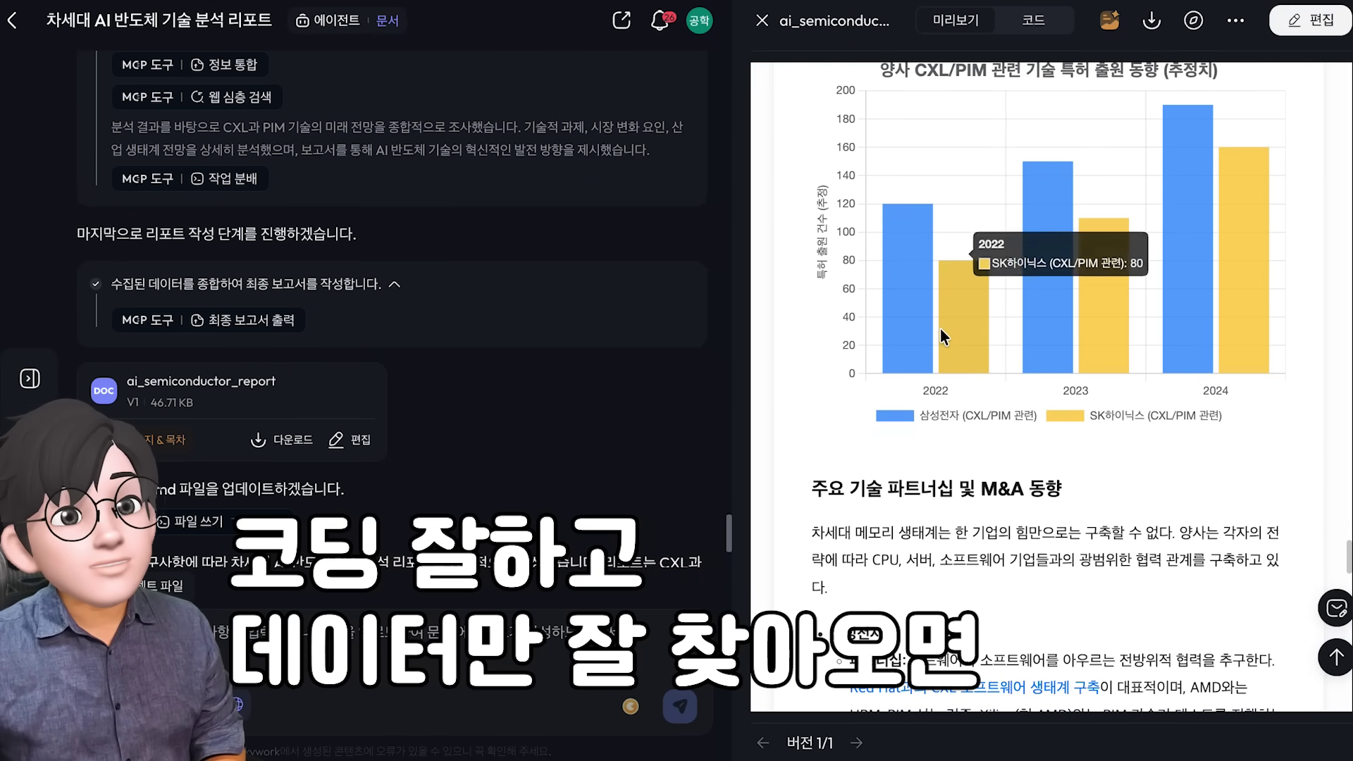
scroll(940, 327, "up", 2)
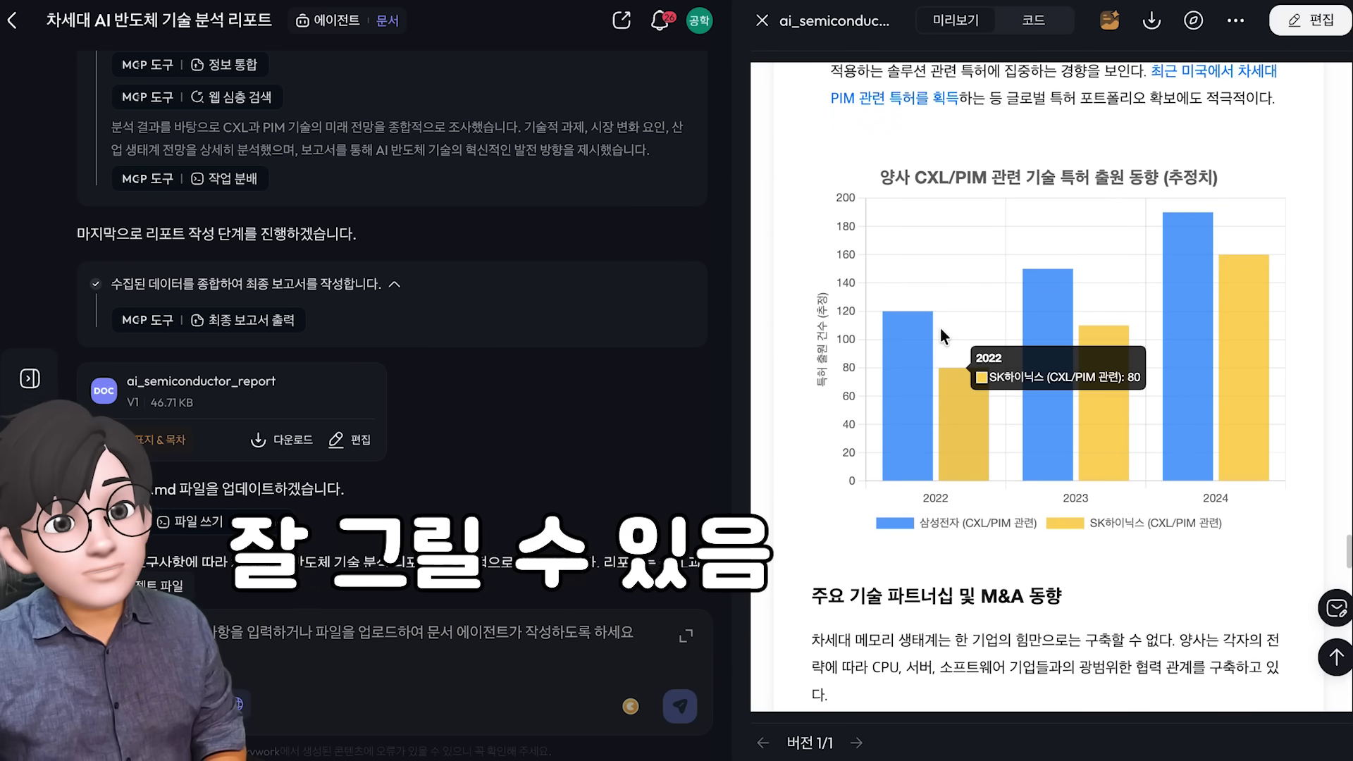
mouse_move(1237, 344)
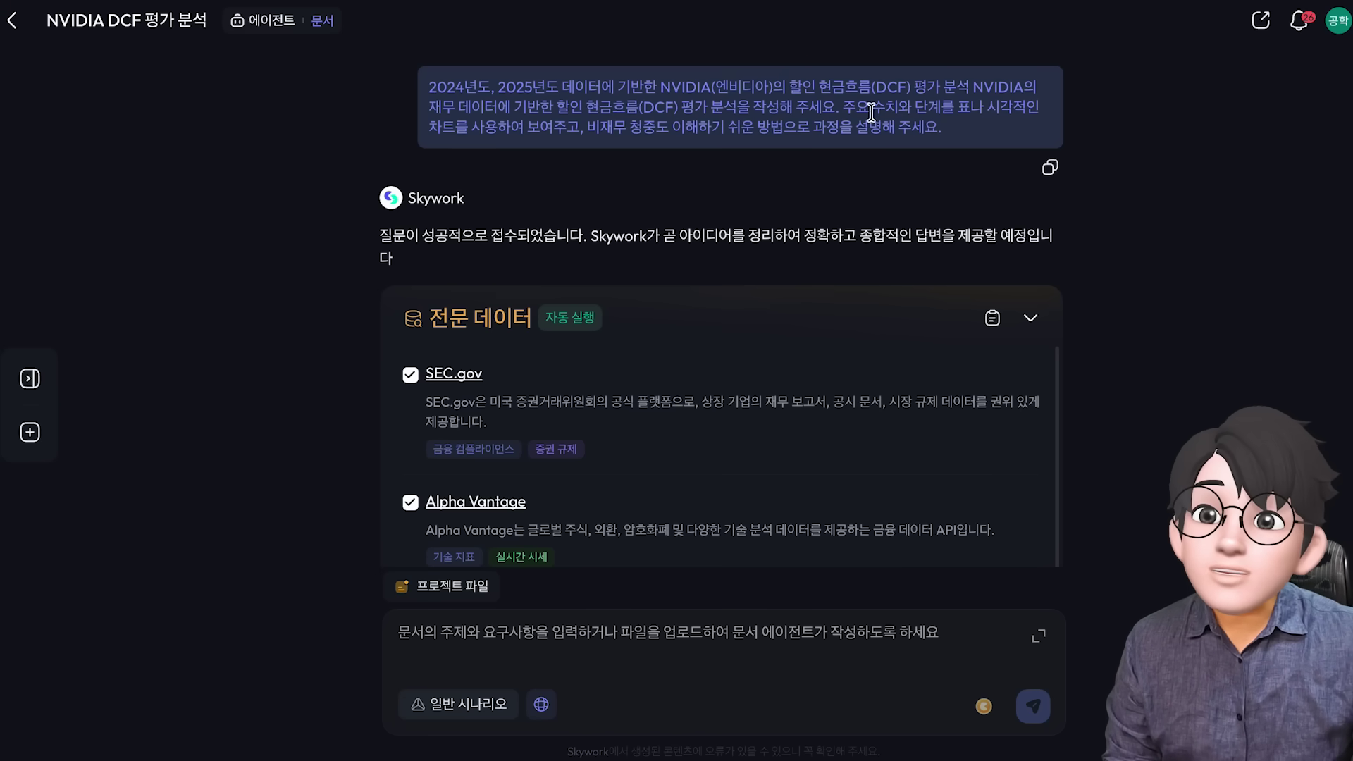
Review the NVIDIA DCF project's professional data sources, supplementary information and to-do list.
scroll(838, 106, "down", 2)
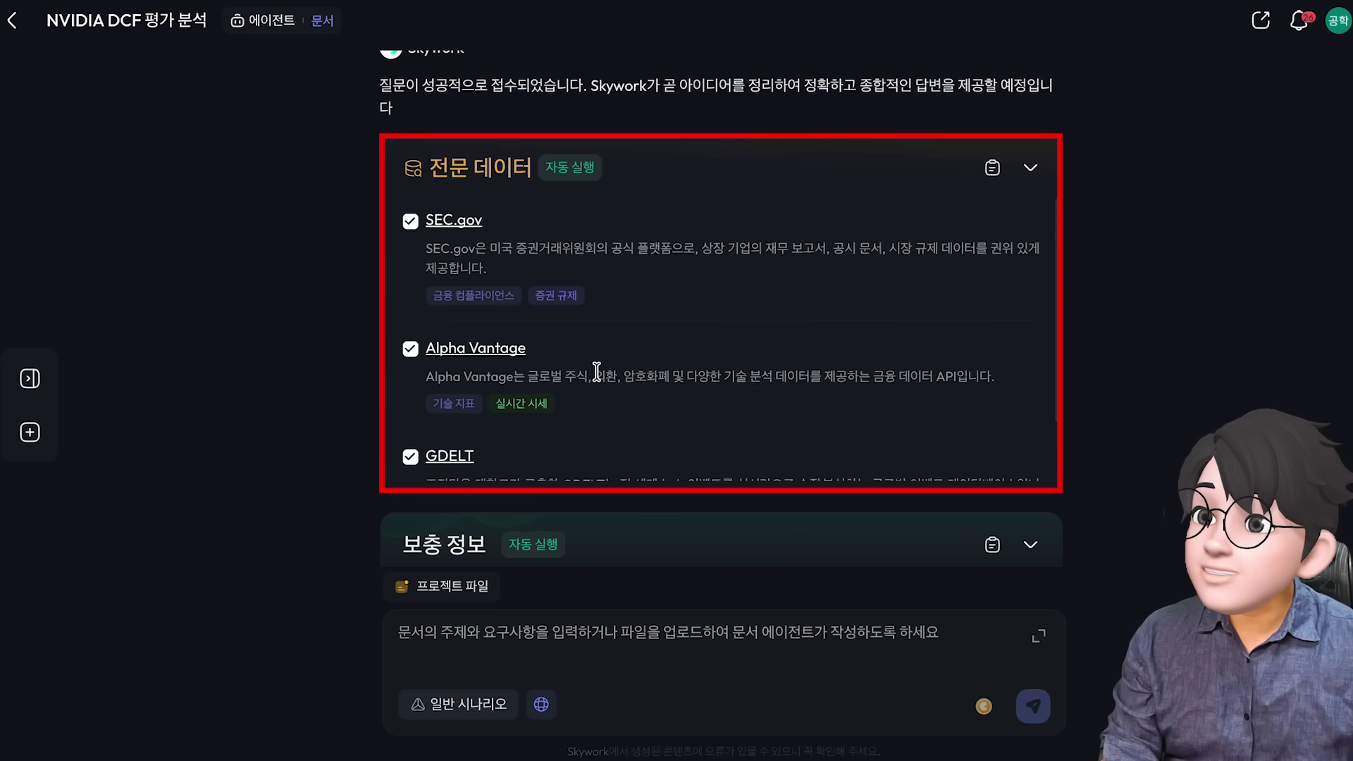
scroll(596, 371, "down", 5)
scroll(598, 370, "down", 6)
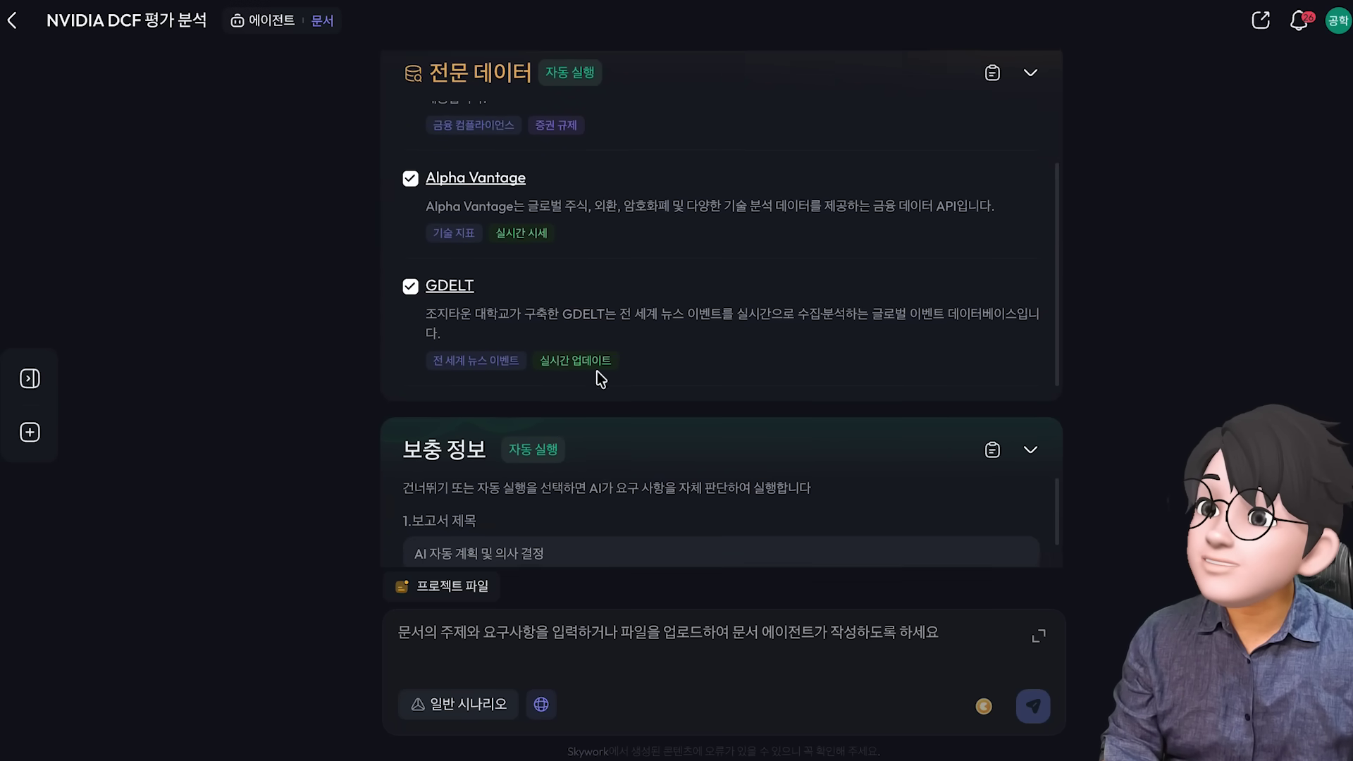
scroll(597, 372, "down", 8)
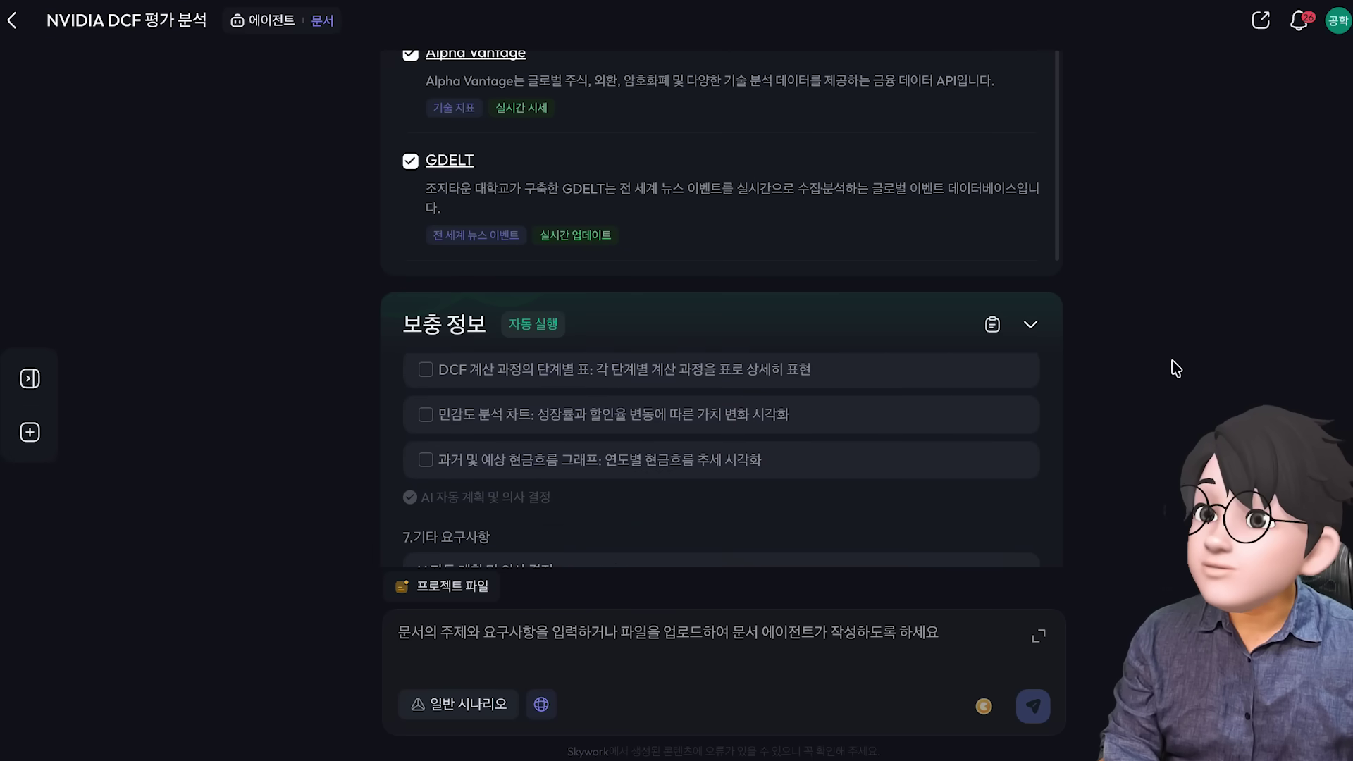
scroll(506, 250, "down", 3)
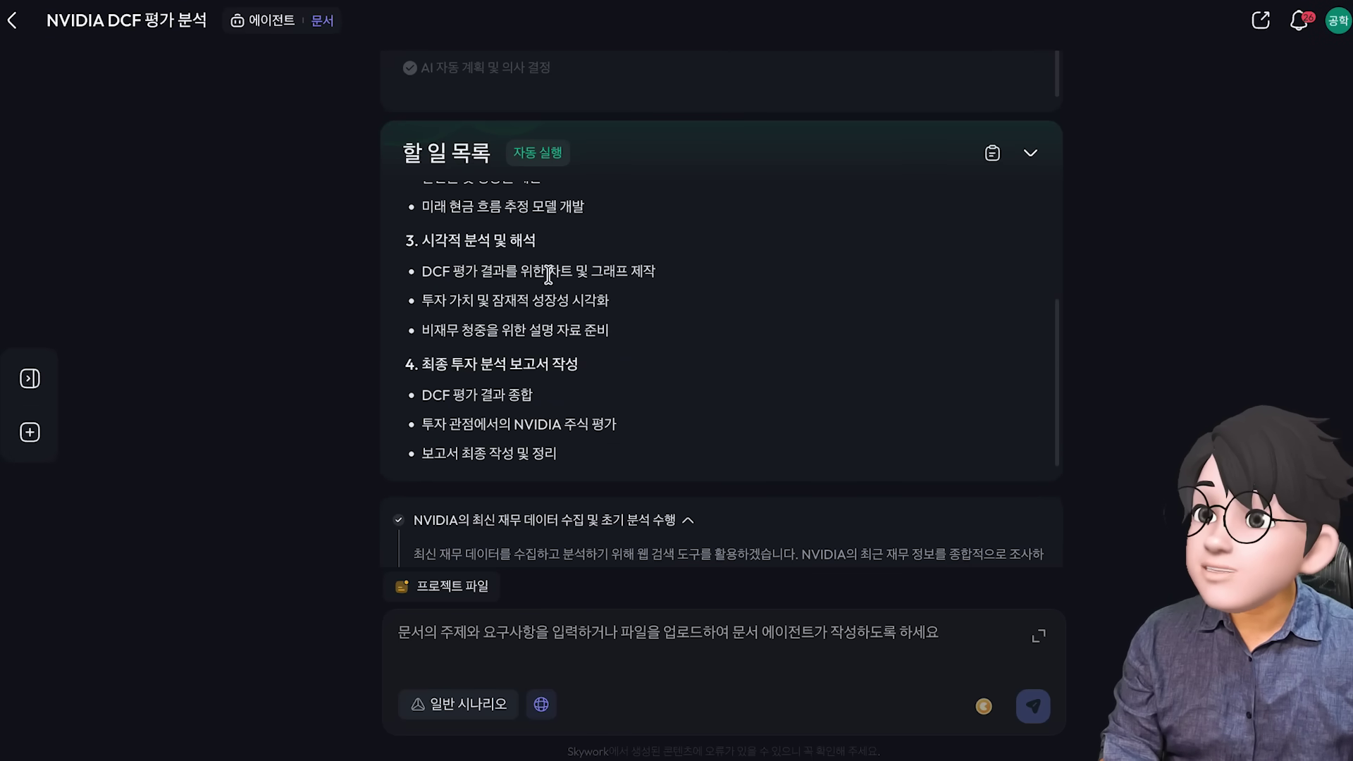
scroll(1165, 310, "down", 10)
Inspect the NVIDIA research log, viewing results for the investor relations and discounted cash flow visualization web searches.
left_click(655, 353)
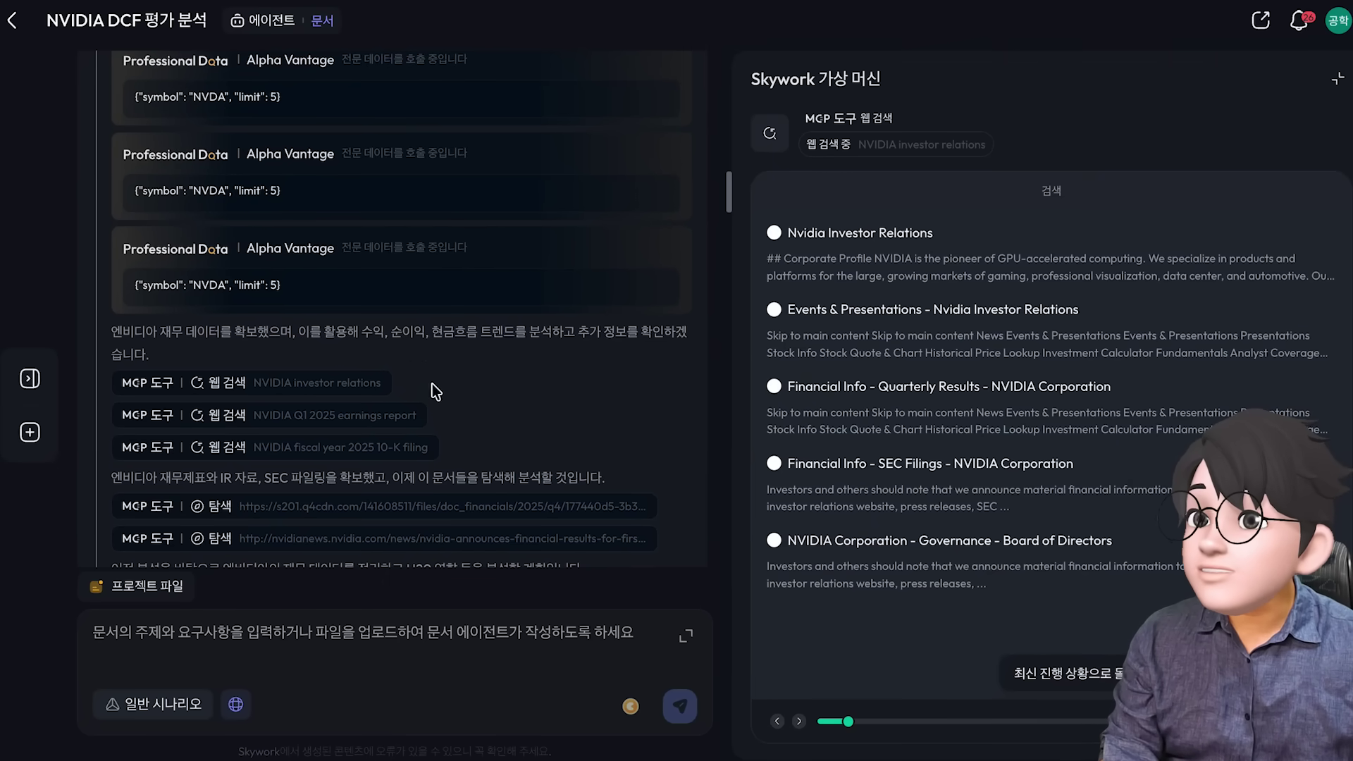
scroll(303, 366, "down", 15)
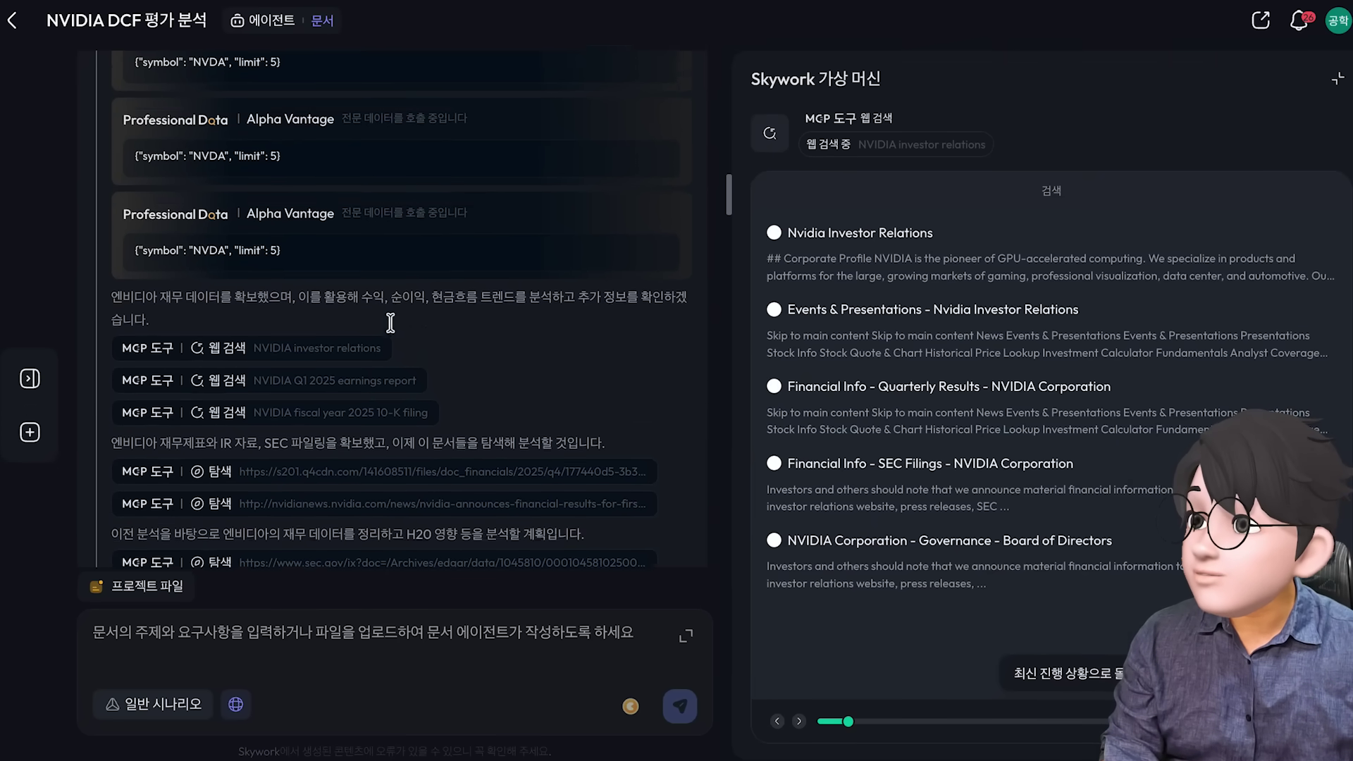
left_click(299, 396)
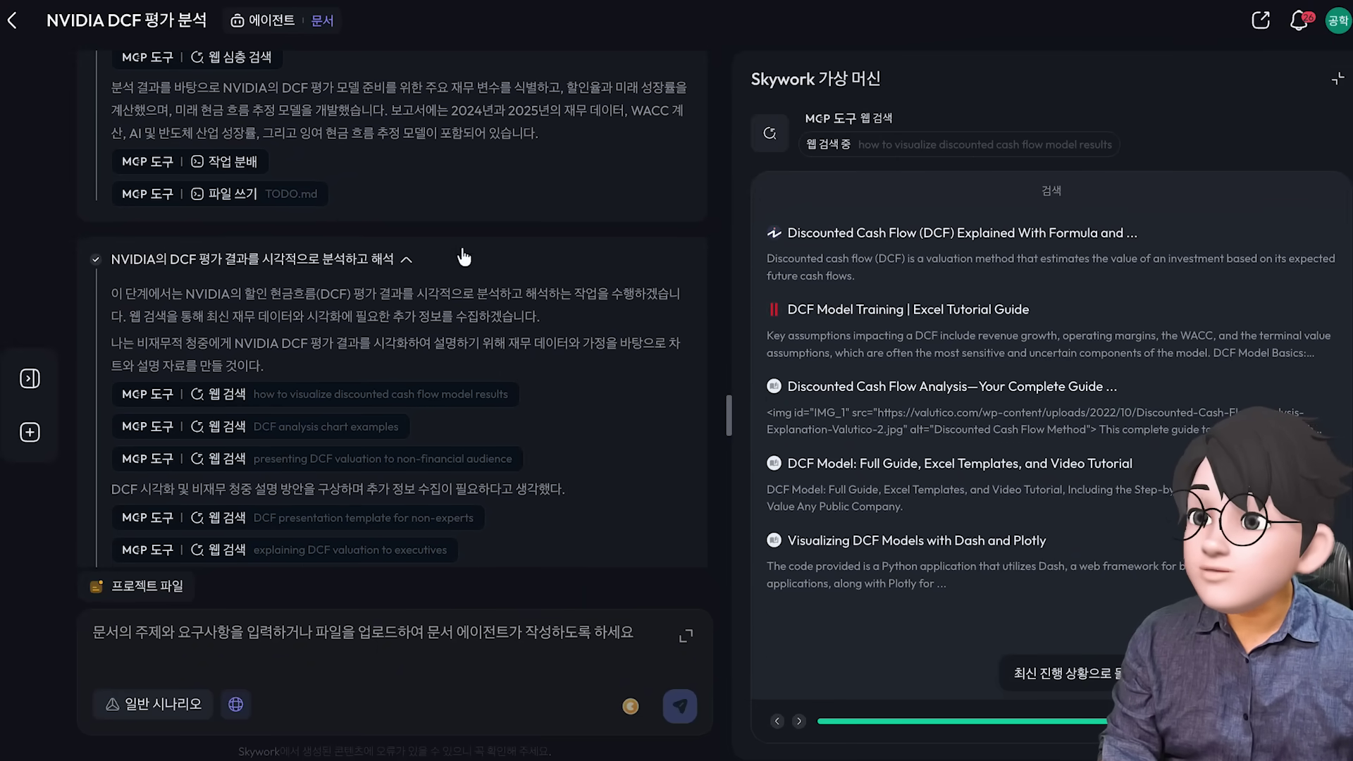
scroll(406, 302, "down", 7)
scroll(406, 301, "down", 4)
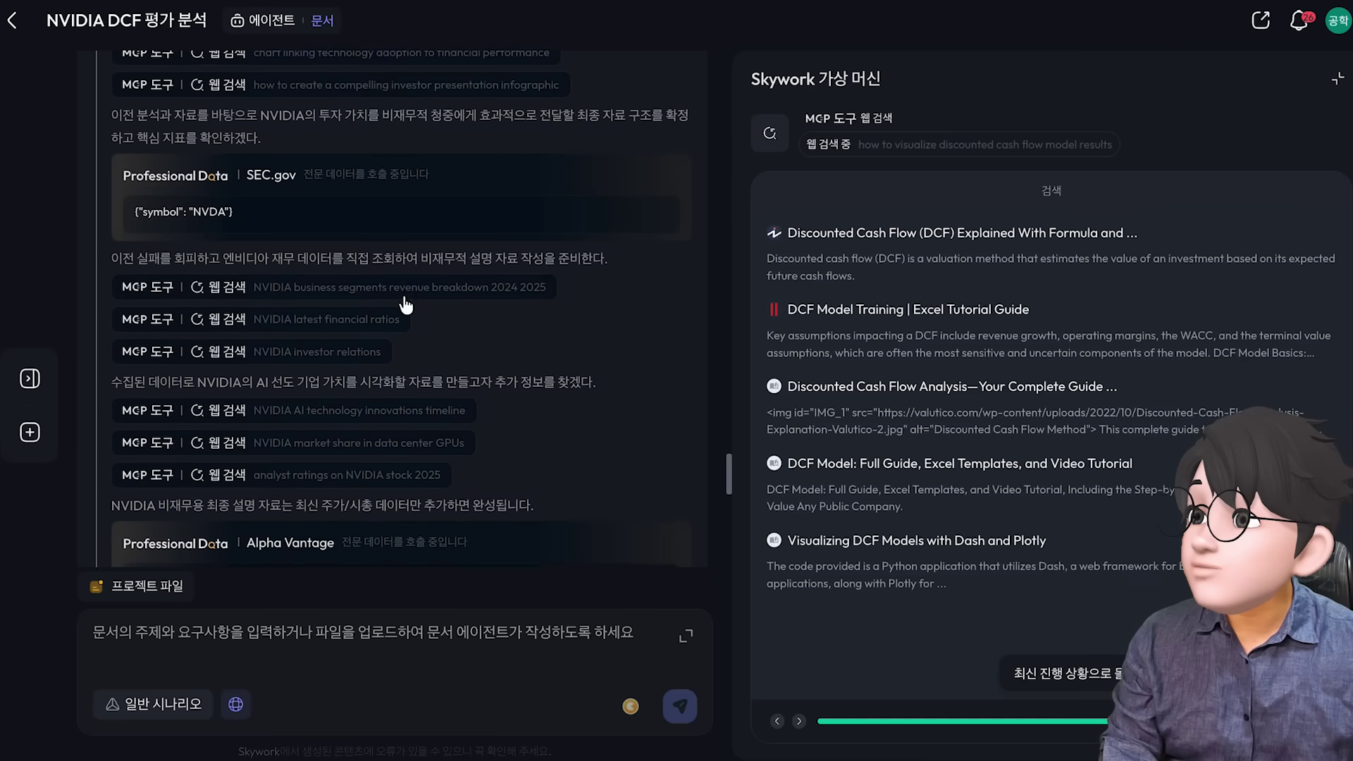
scroll(428, 337, "down", 12)
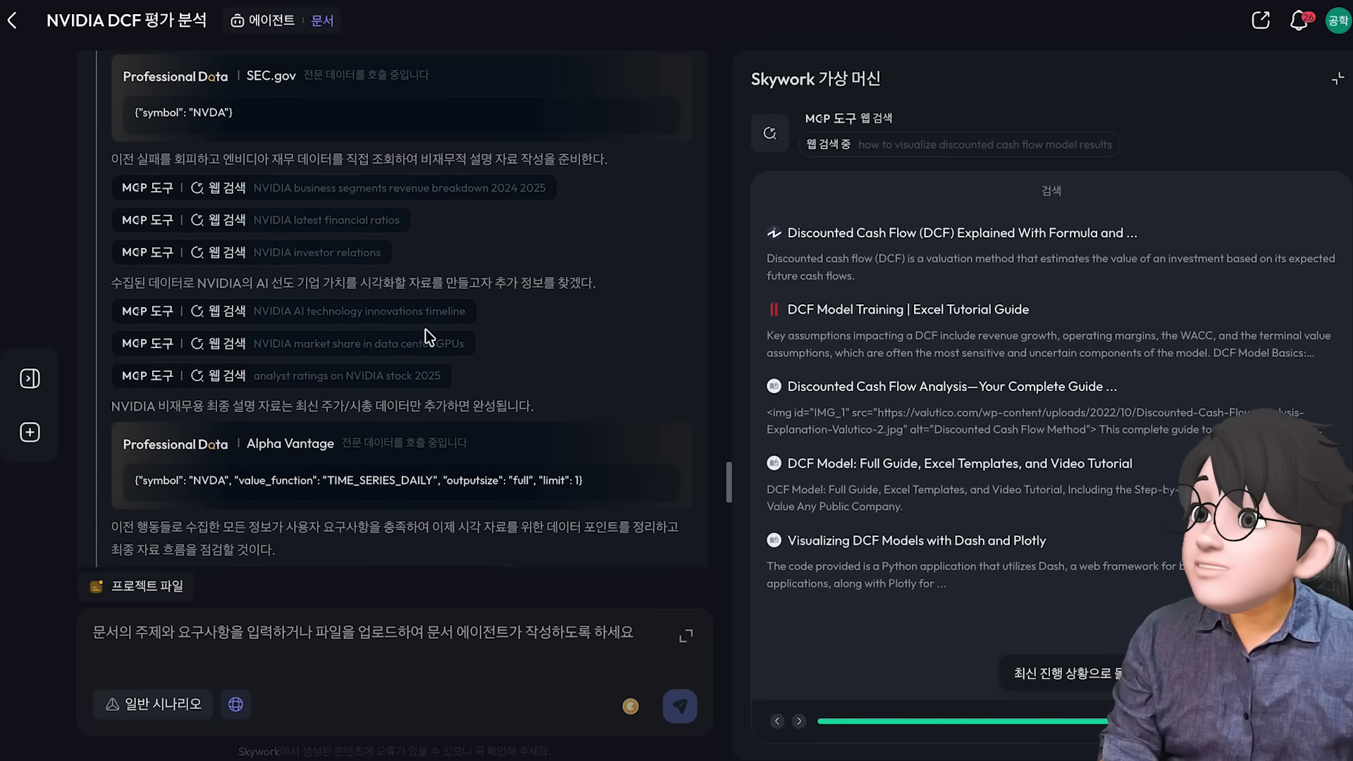
Open the nvidia_dcf_analysis document and read its DCF concept sections down to the historical free cash flow data.
left_click(166, 225)
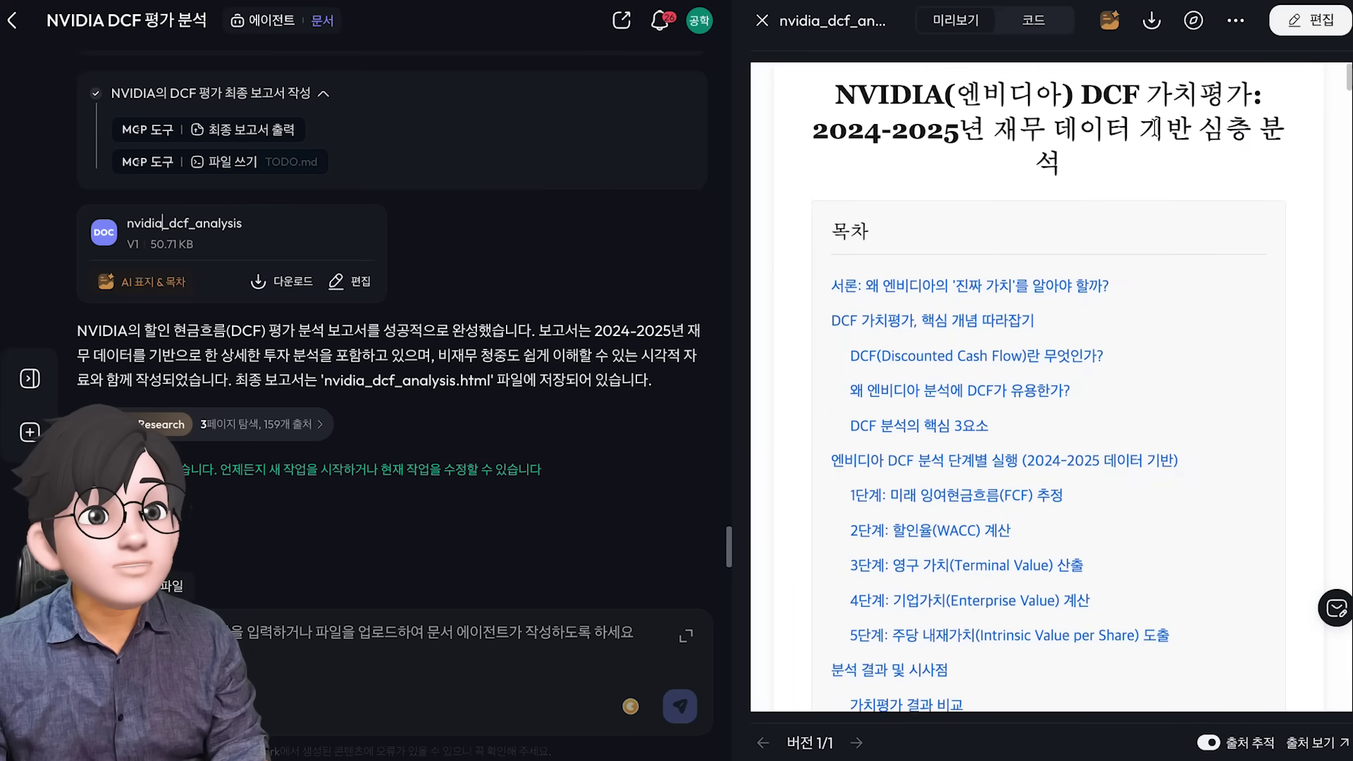
scroll(904, 292, "down", 10)
scroll(903, 300, "down", 5)
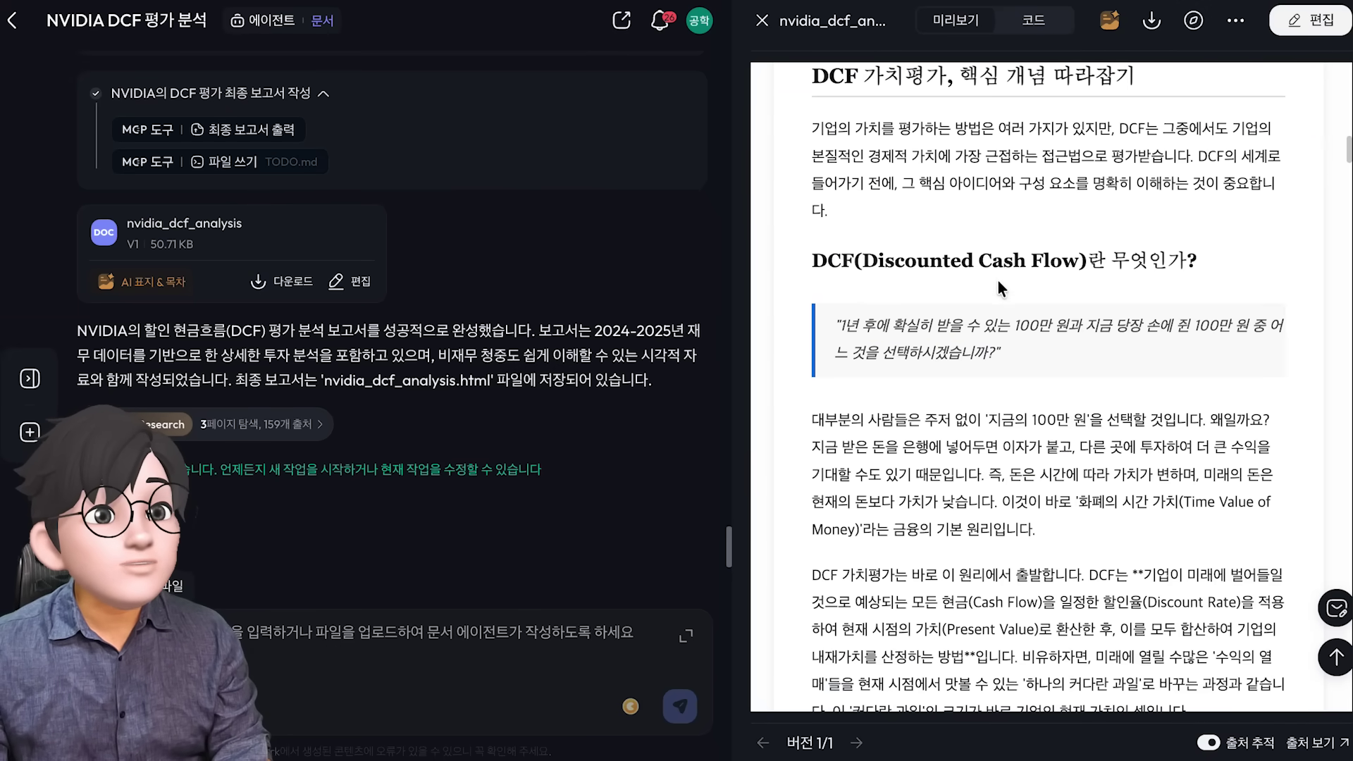
scroll(1093, 279, "down", 5)
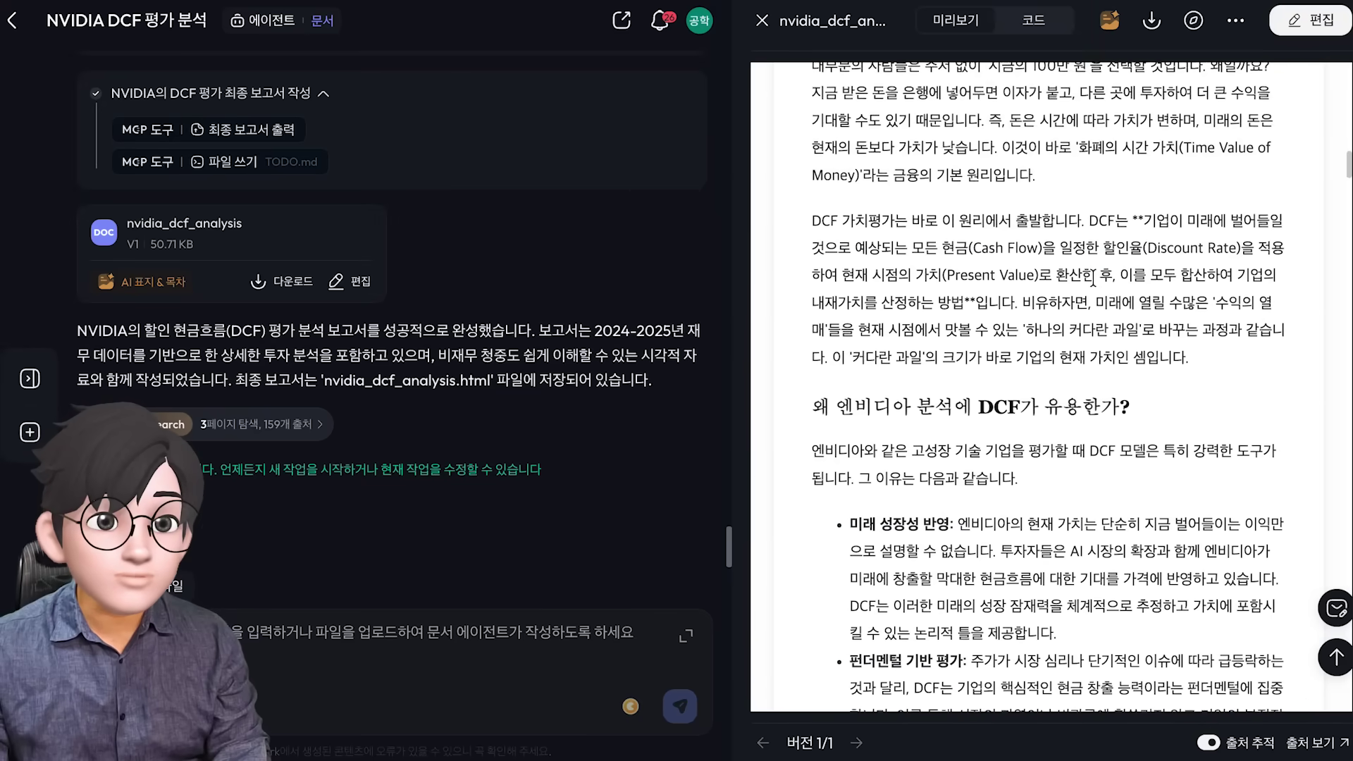
scroll(1093, 278, "down", 6)
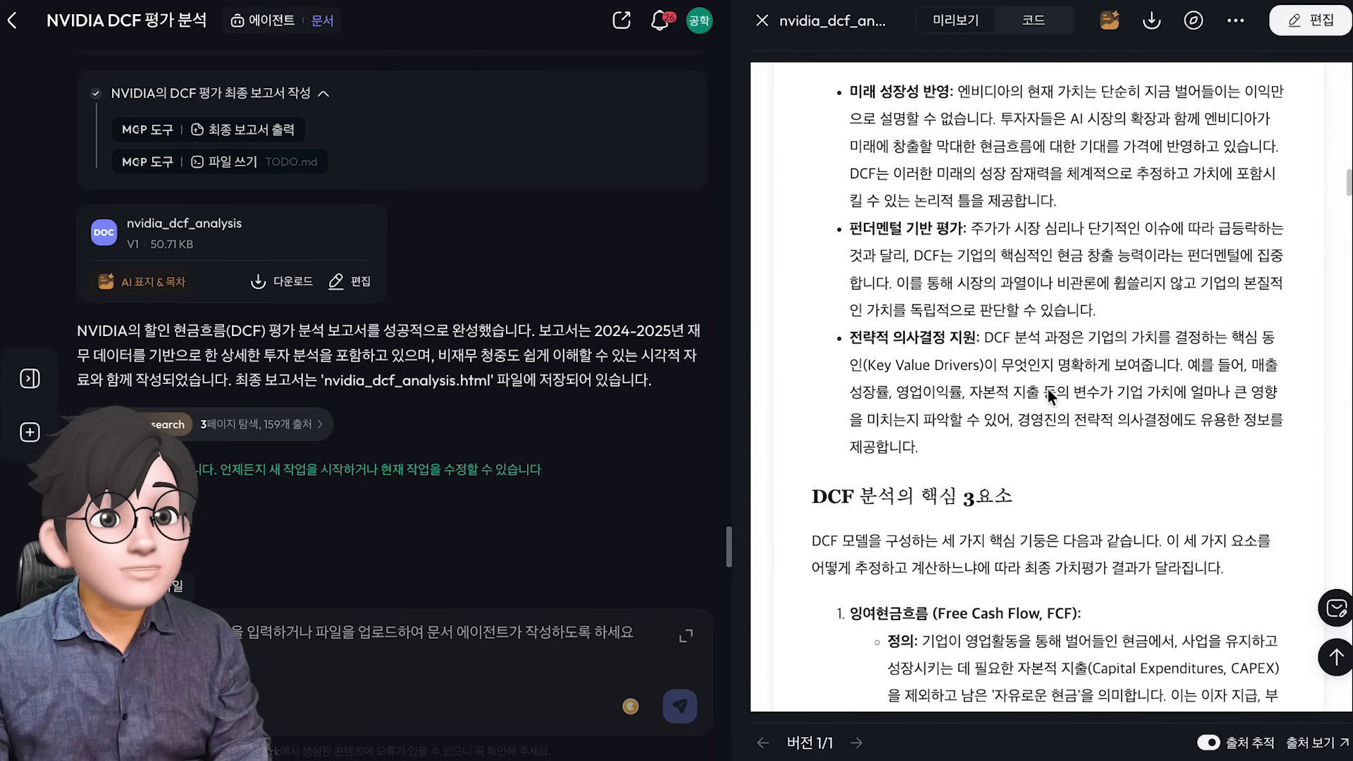
scroll(1049, 394, "down", 15)
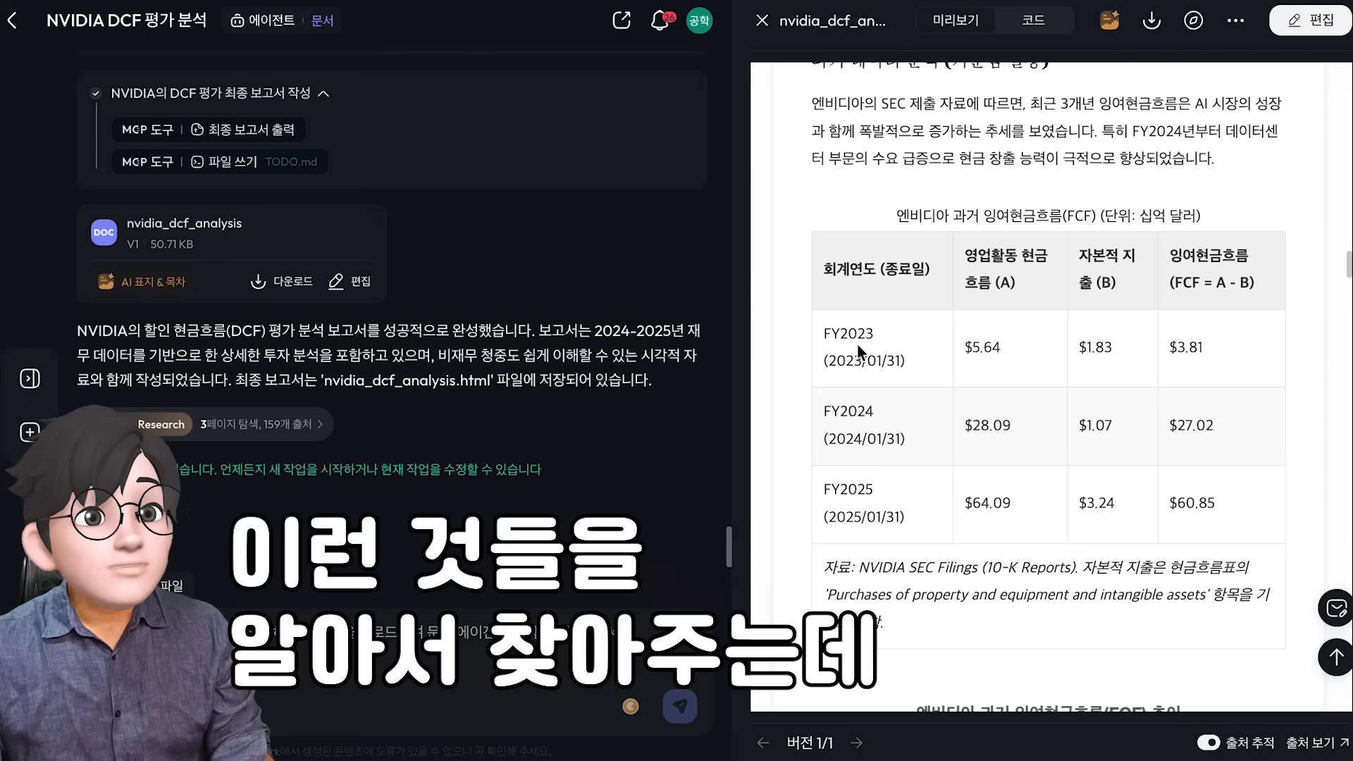
Examine NVIDIA's historical free cash flow table for FY2023-FY2025 and its SEC filings source note.
scroll(871, 463, "down", 1)
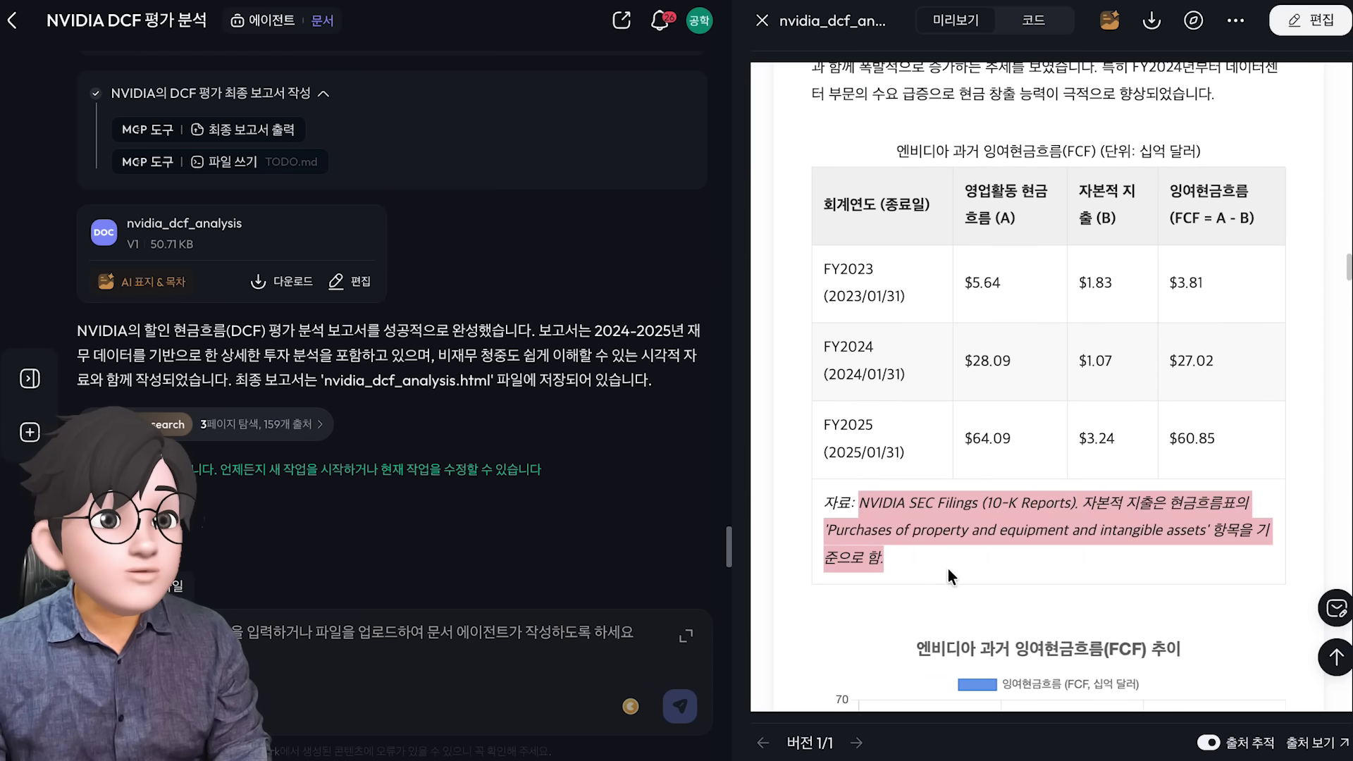
scroll(933, 563, "down", 1)
scroll(991, 518, "down", 1)
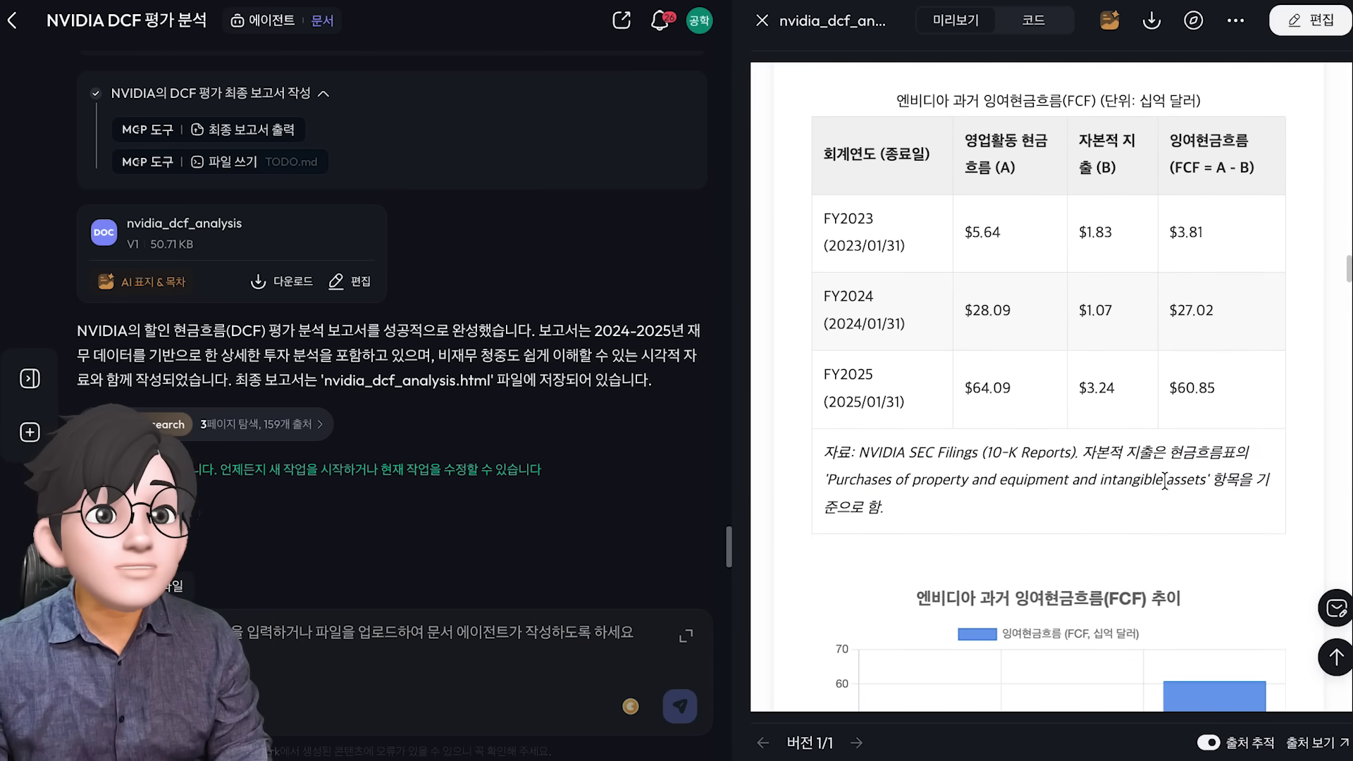
scroll(1165, 481, "down", 5)
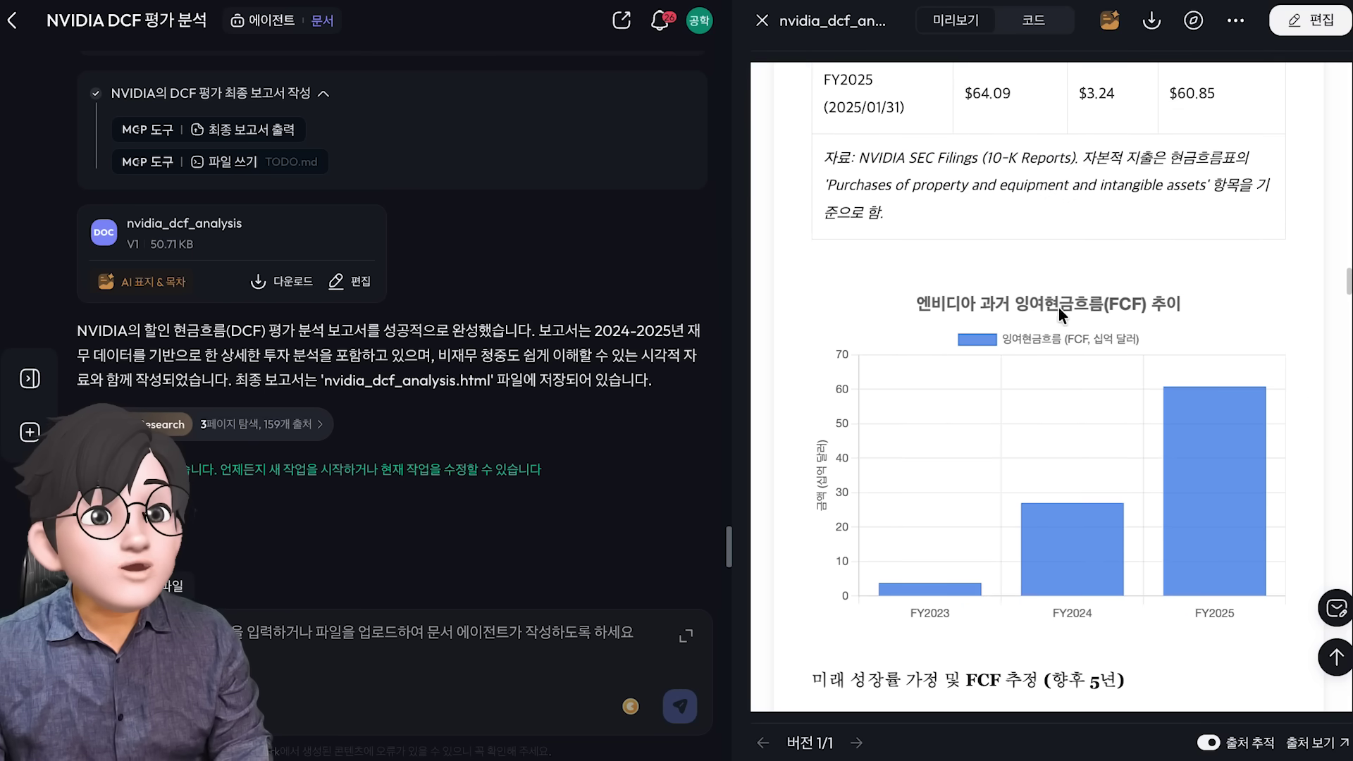
Check the FY2025 bar in the historical FCF chart and review the FY2026-FY2030 growth assumptions and forecast table.
scroll(1055, 483, "down", 1)
mouse_move(1248, 451)
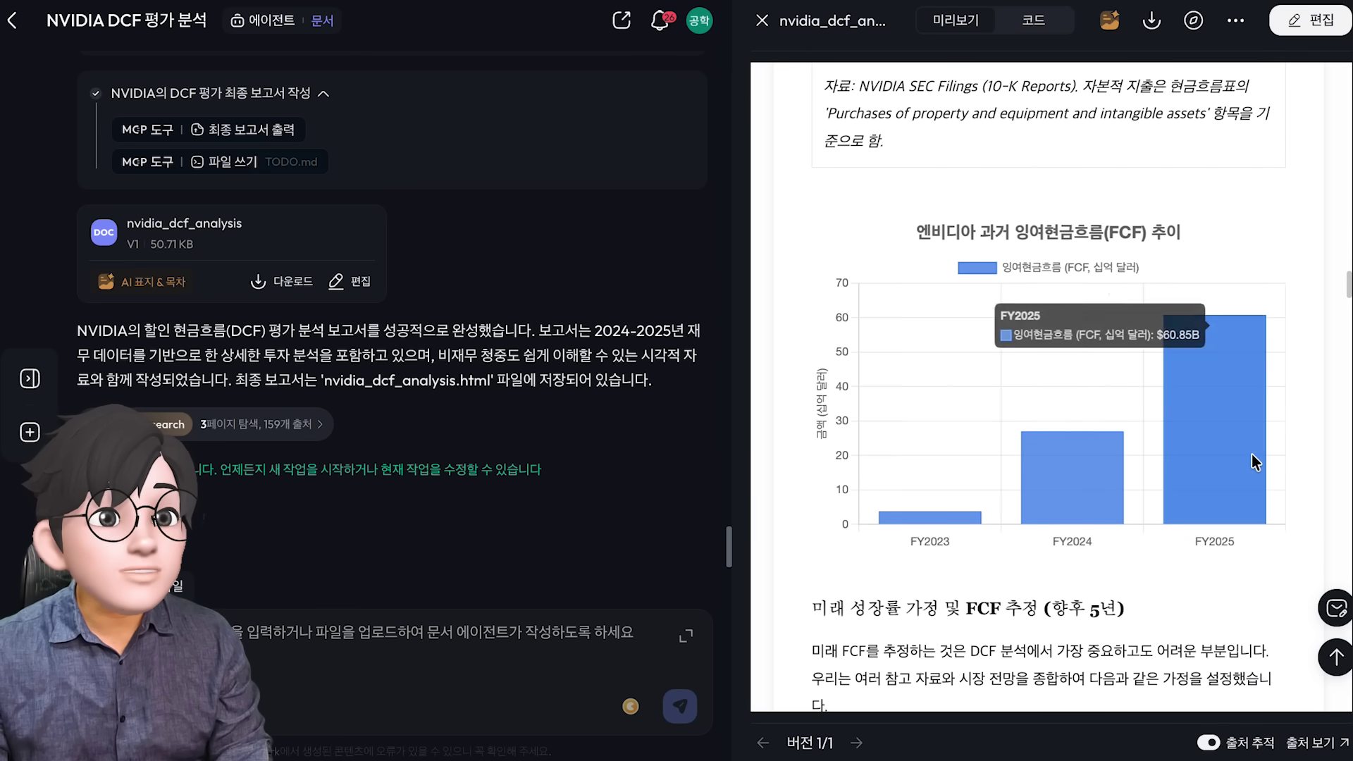
scroll(1236, 438, "down", 8)
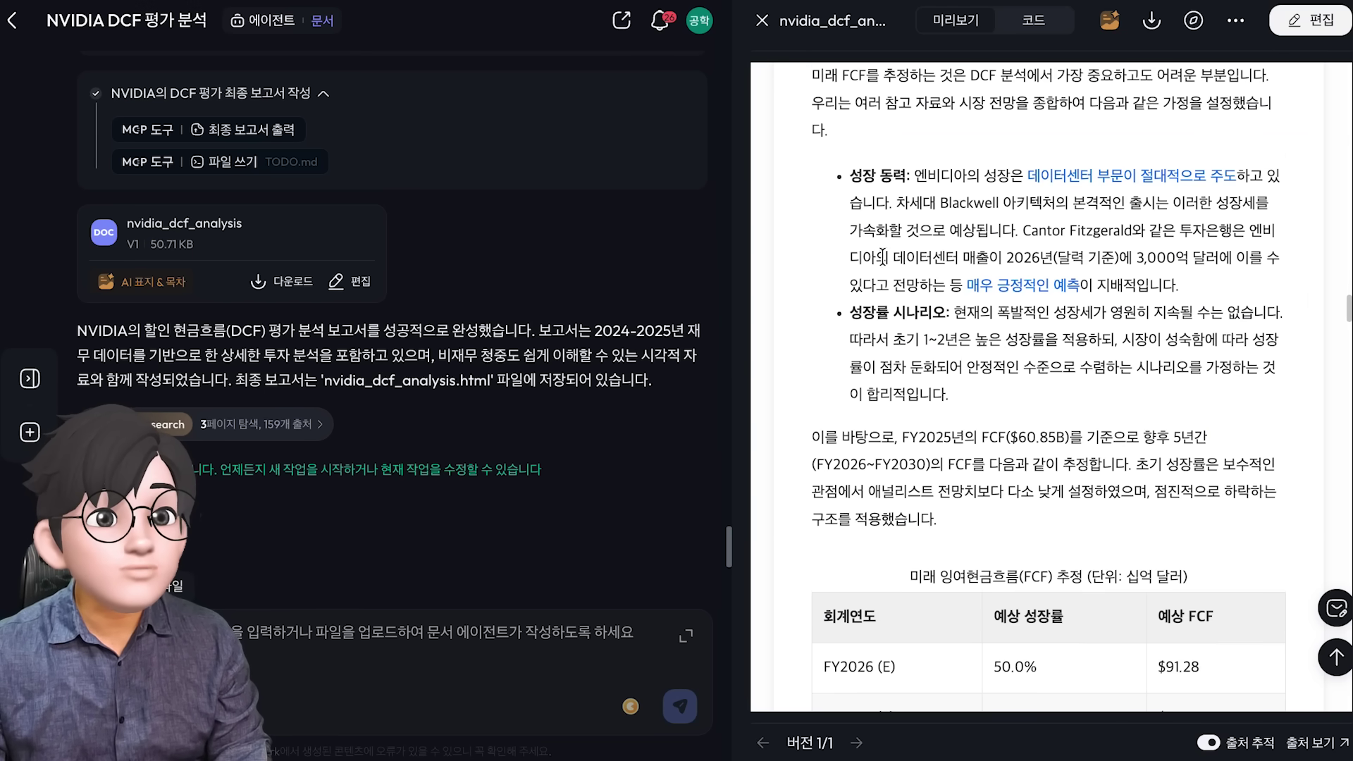
scroll(903, 370, "down", 5)
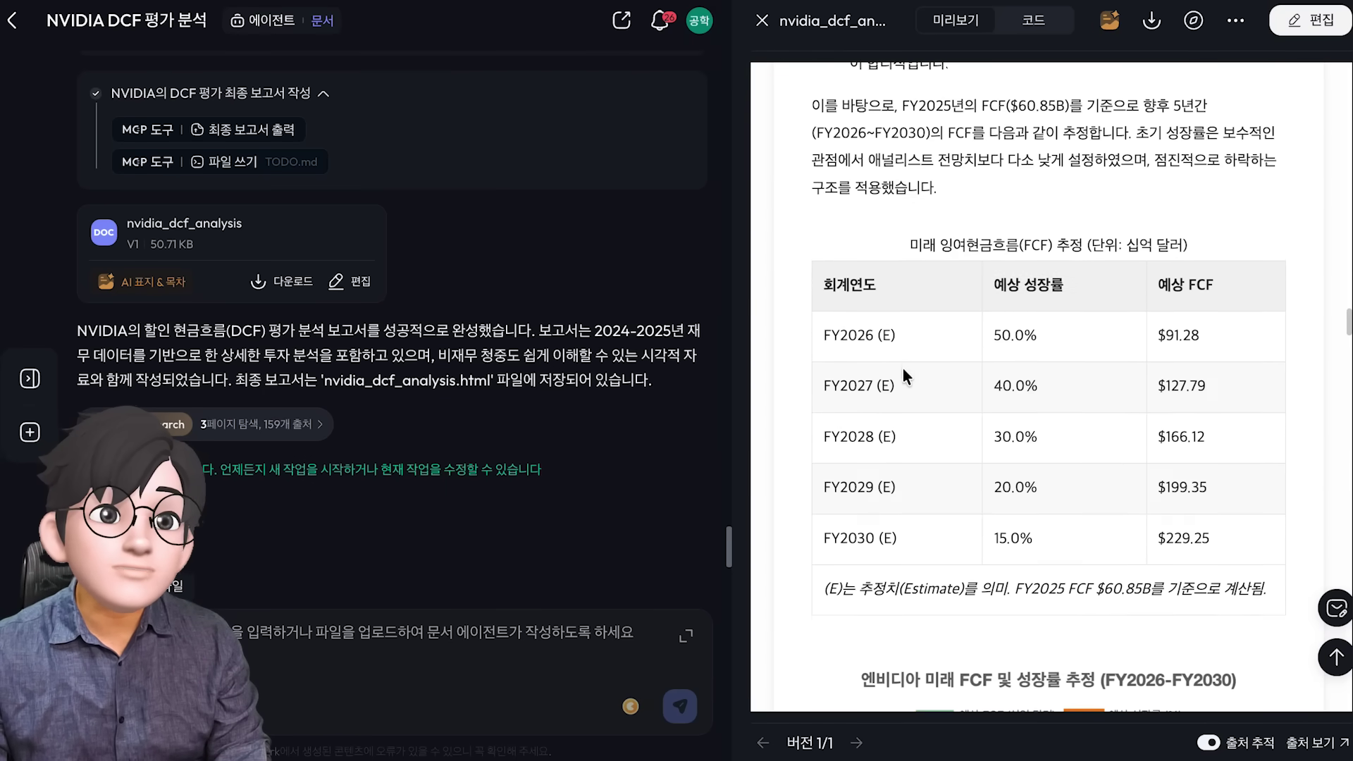
Read the FCF forecast table and chart, WACC, terminal value and enterprise value sections of the NVIDIA report.
scroll(903, 370, "up", 1)
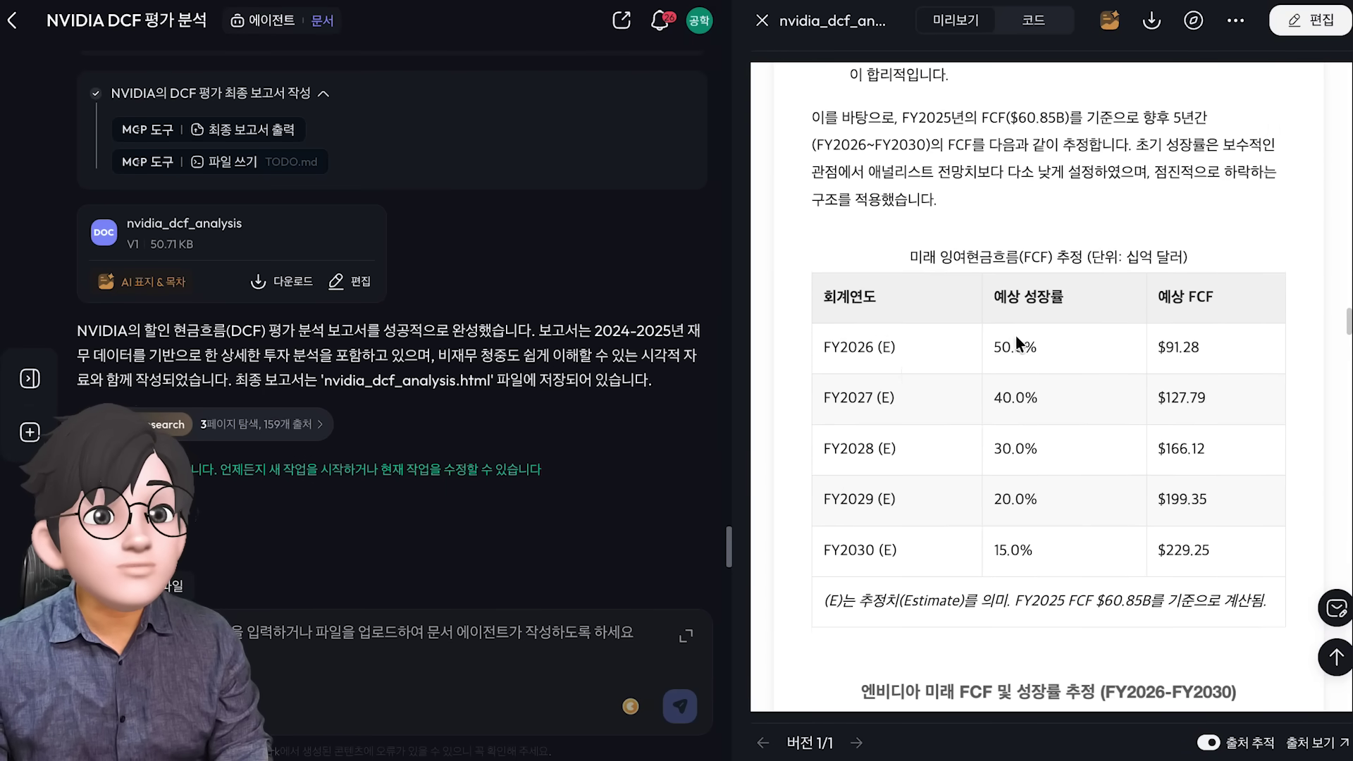
scroll(1120, 522, "down", 15)
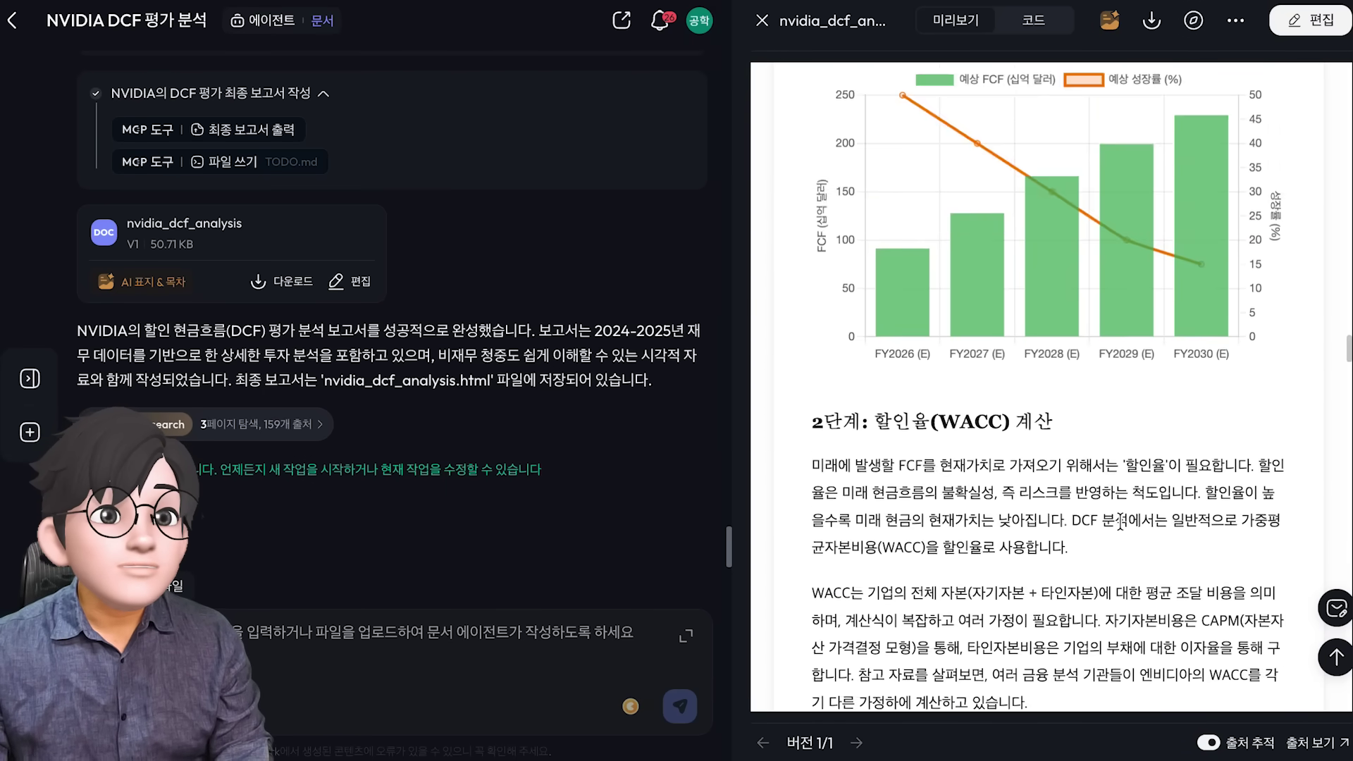
scroll(1121, 521, "down", 5)
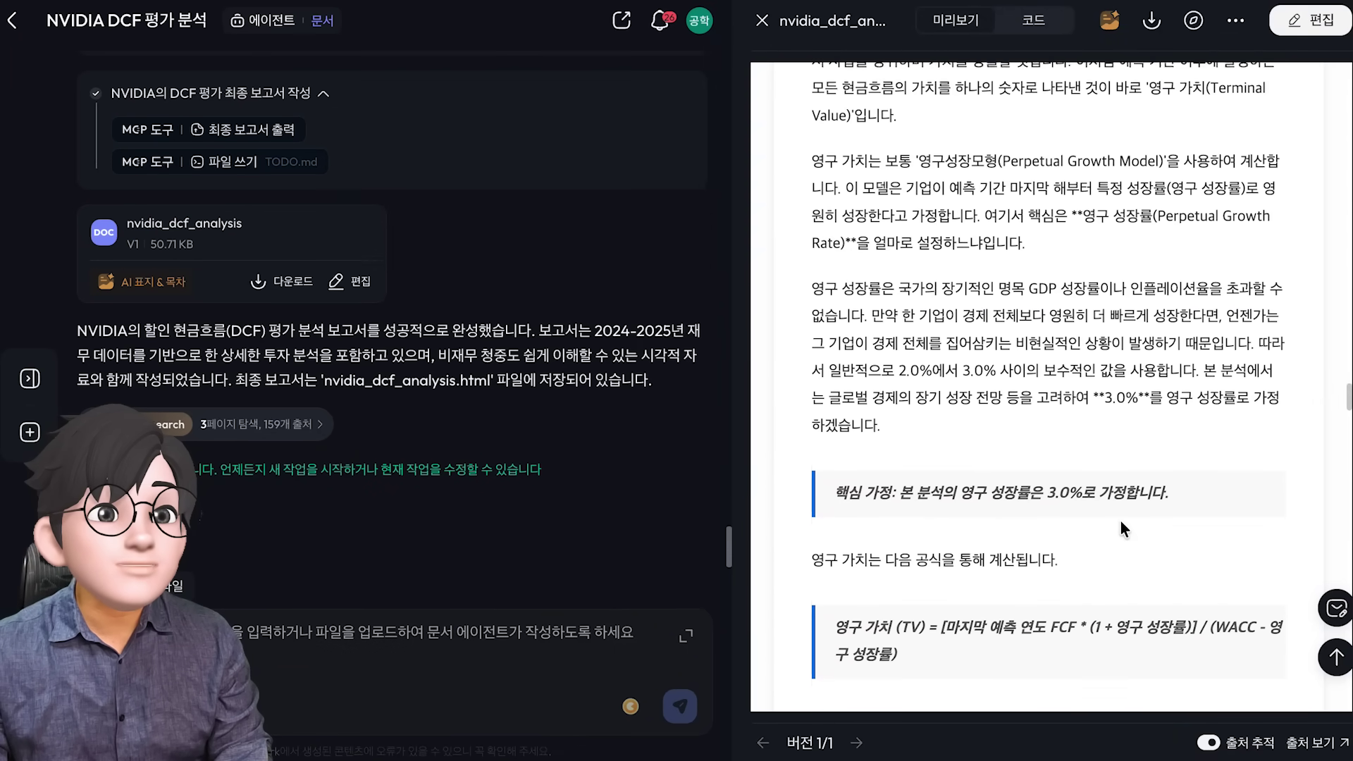
scroll(1122, 525, "down", 3)
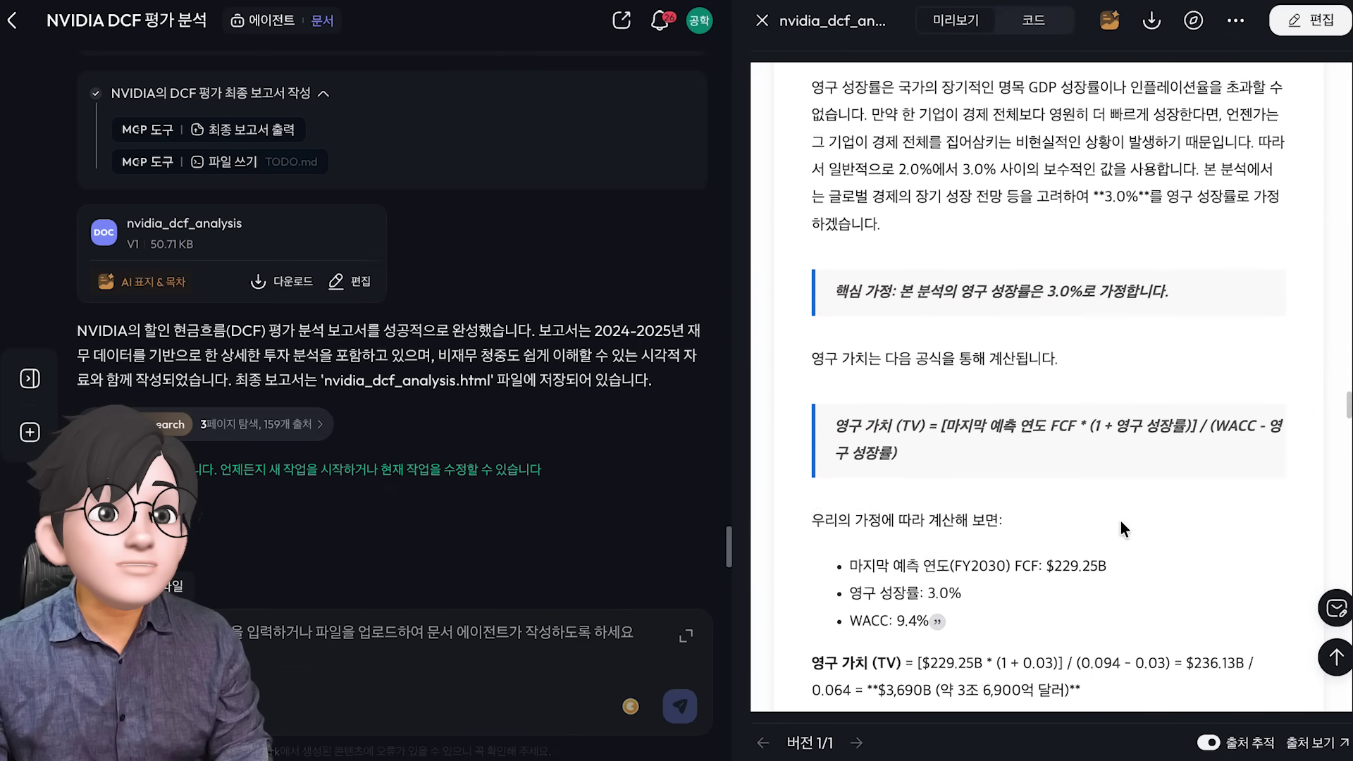
scroll(1121, 527, "down", 10)
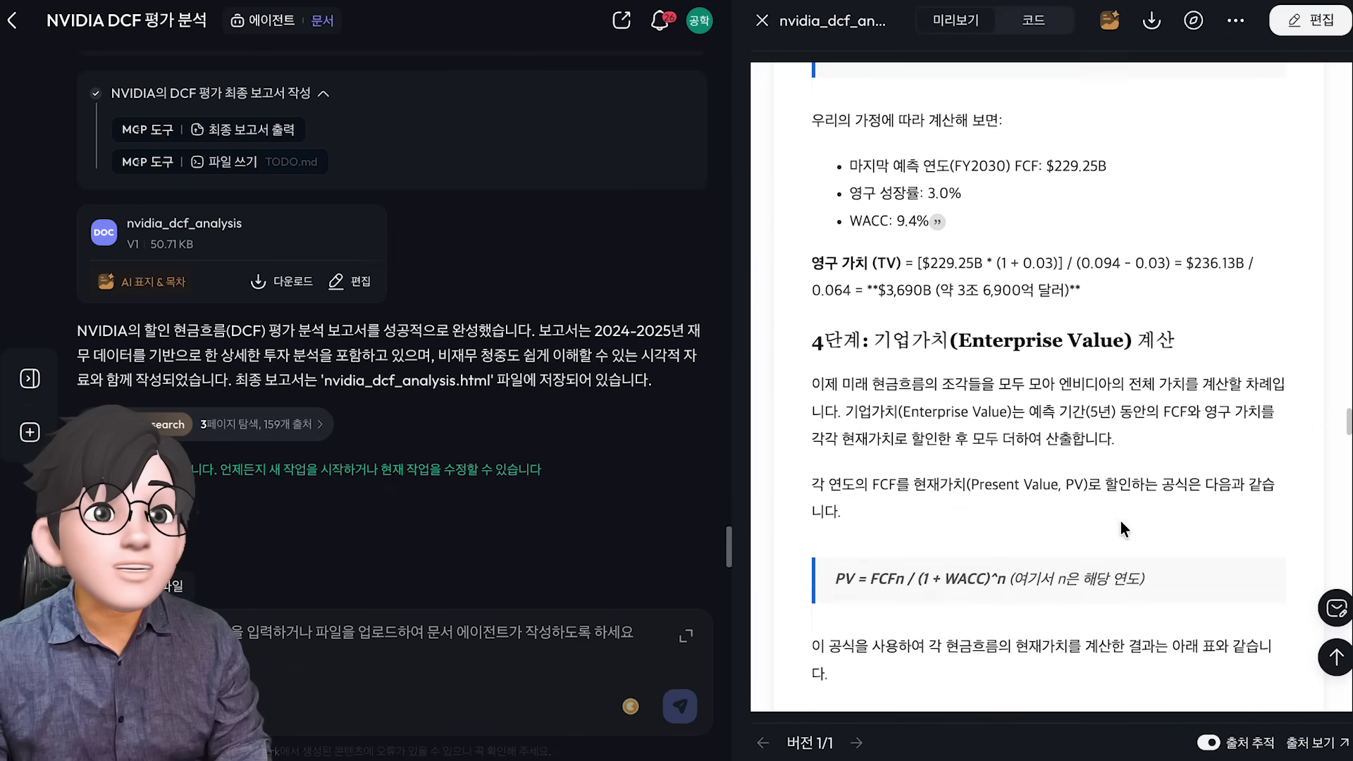
scroll(1119, 518, "down", 6)
Examine the net debt, equity value and intrinsic value per share calculations and the valuation comparison summary.
scroll(1119, 519, "down", 9)
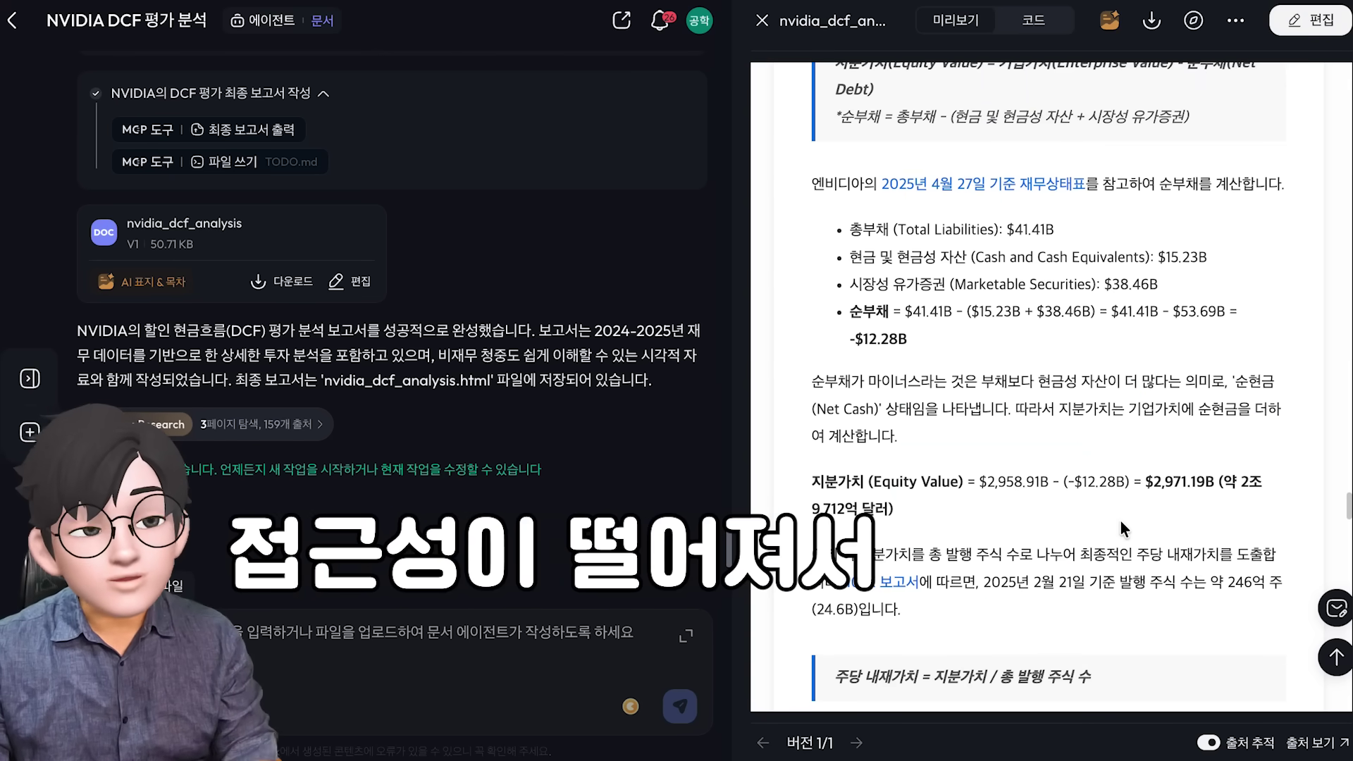
scroll(1119, 519, "down", 1)
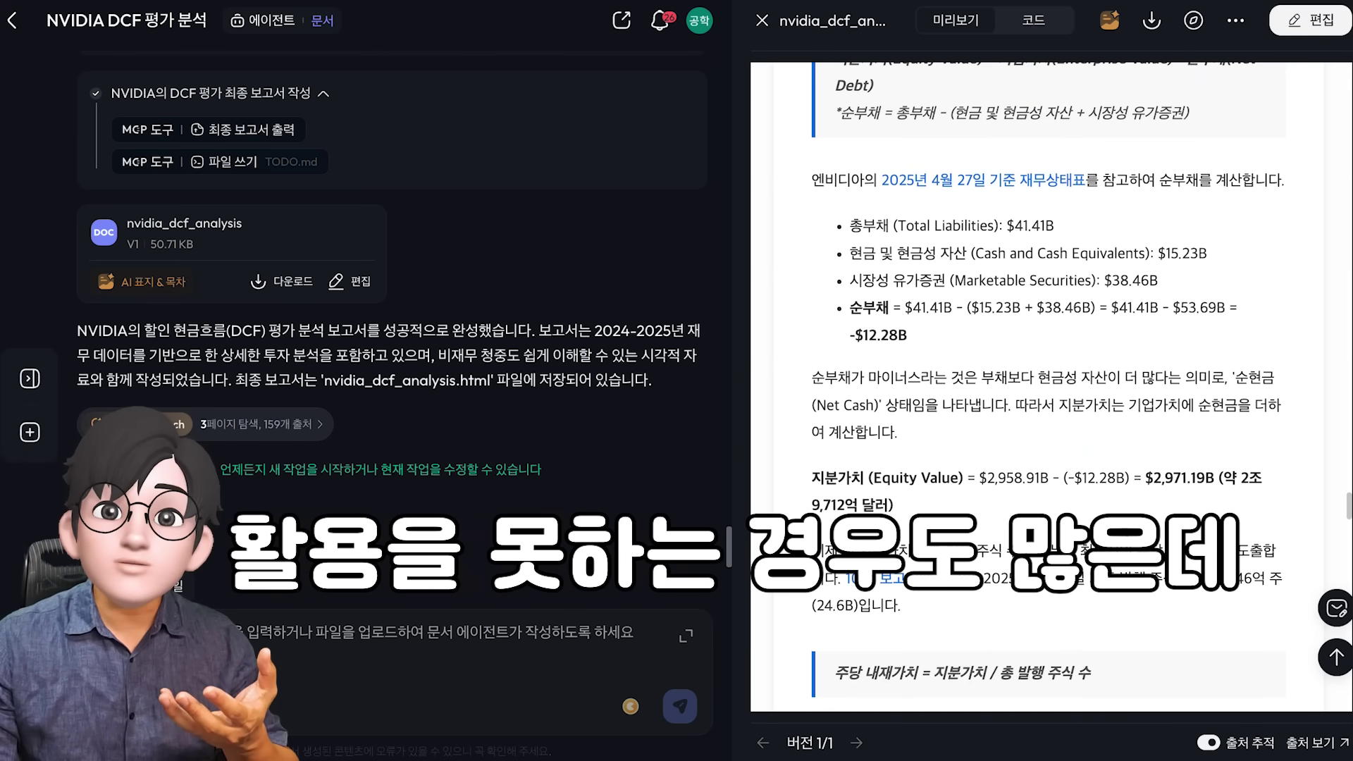
scroll(1050, 388, "down", 1)
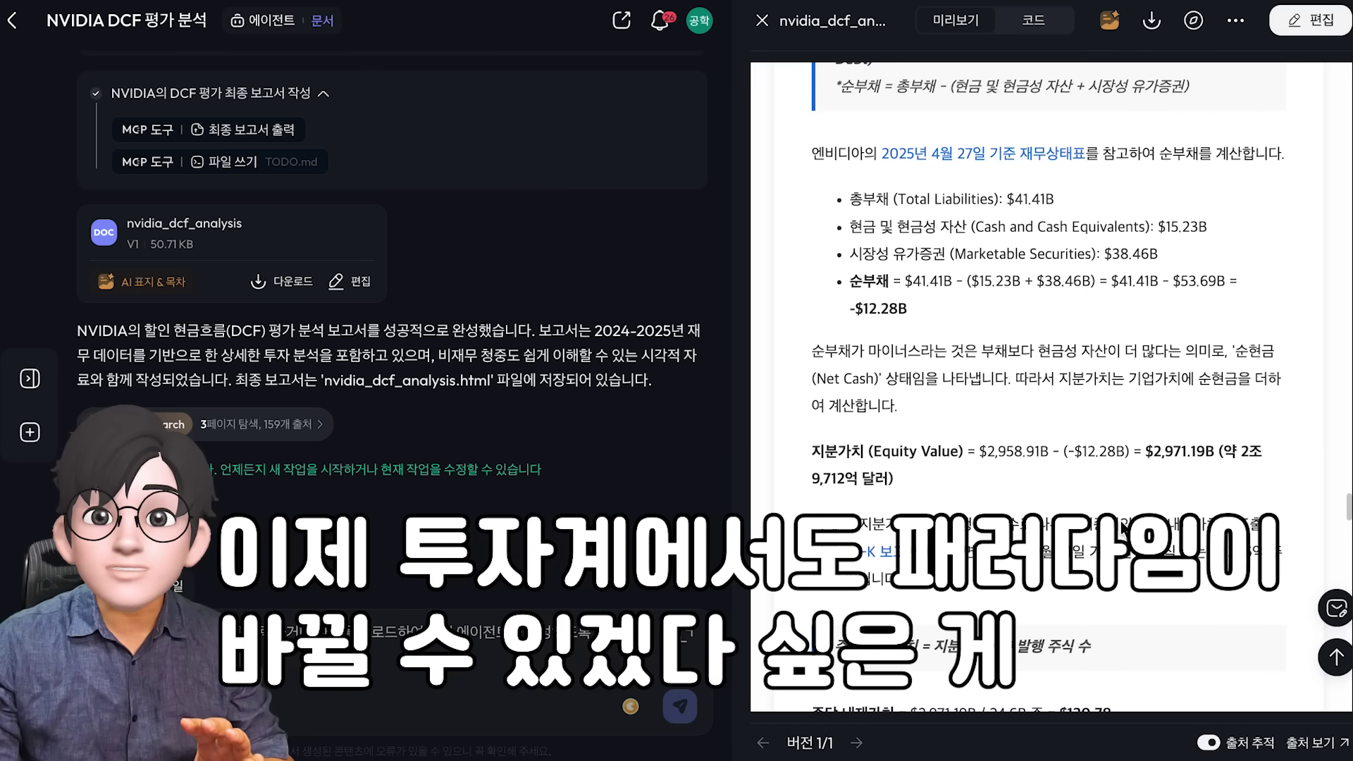
scroll(1050, 387, "down", 4)
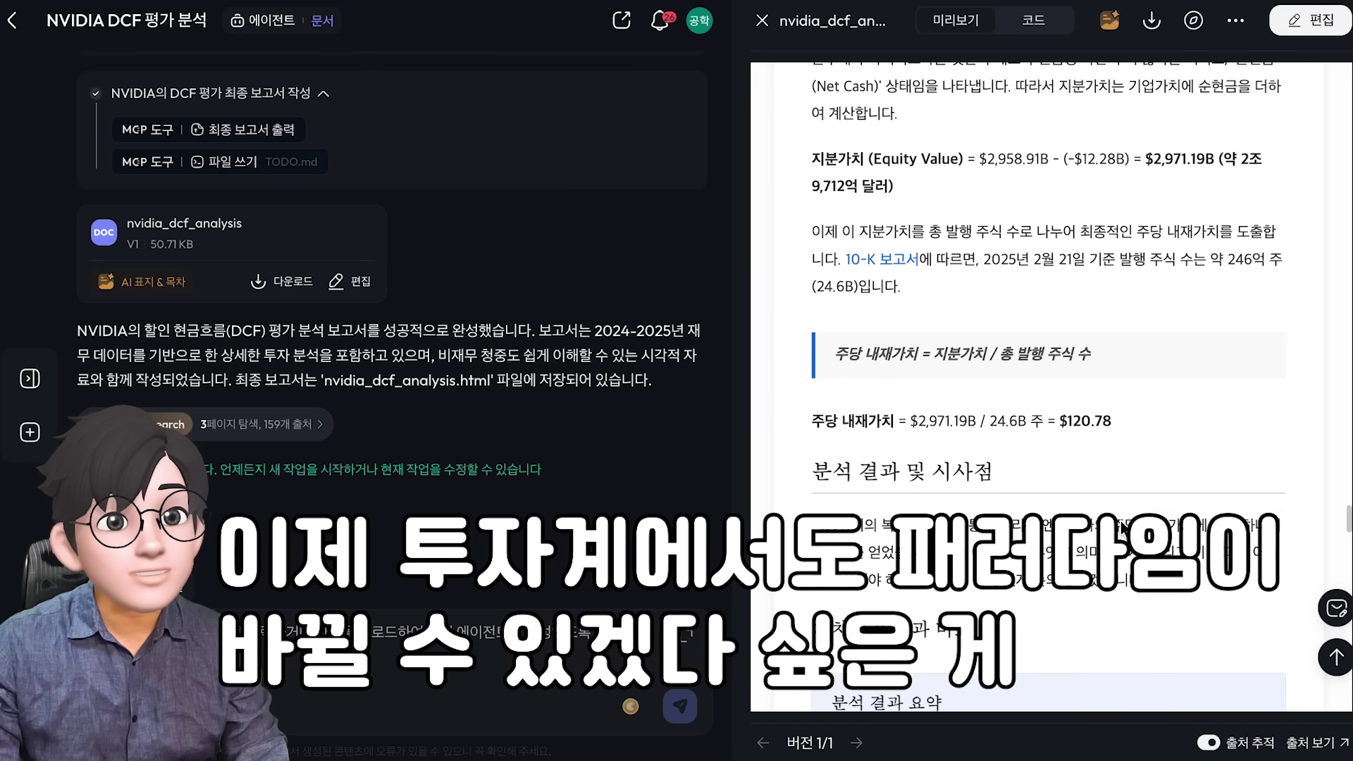
scroll(1066, 331, "down", 3)
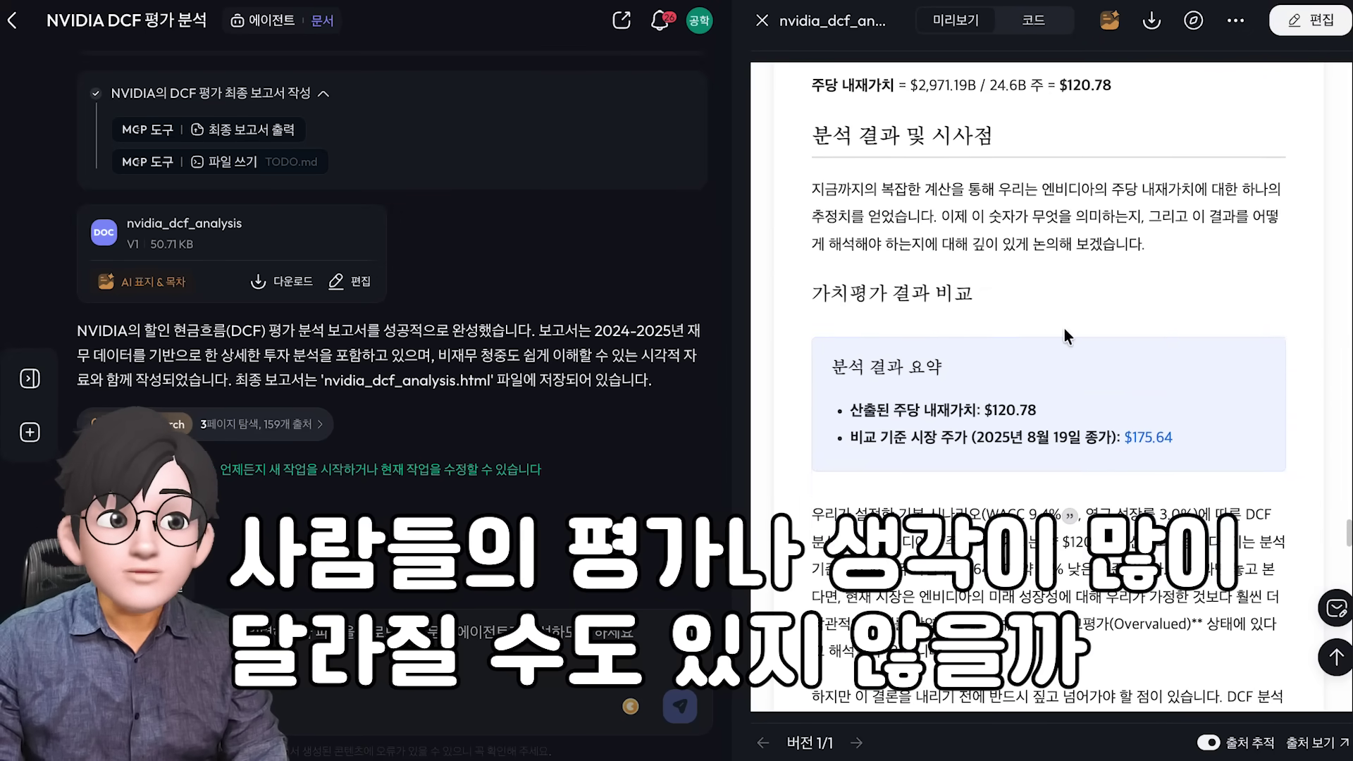
Read the report's margin of safety implications, the Bull Case and Bear Case scenarios, and the conclusion.
scroll(1066, 331, "down", 6)
scroll(1066, 334, "down", 10)
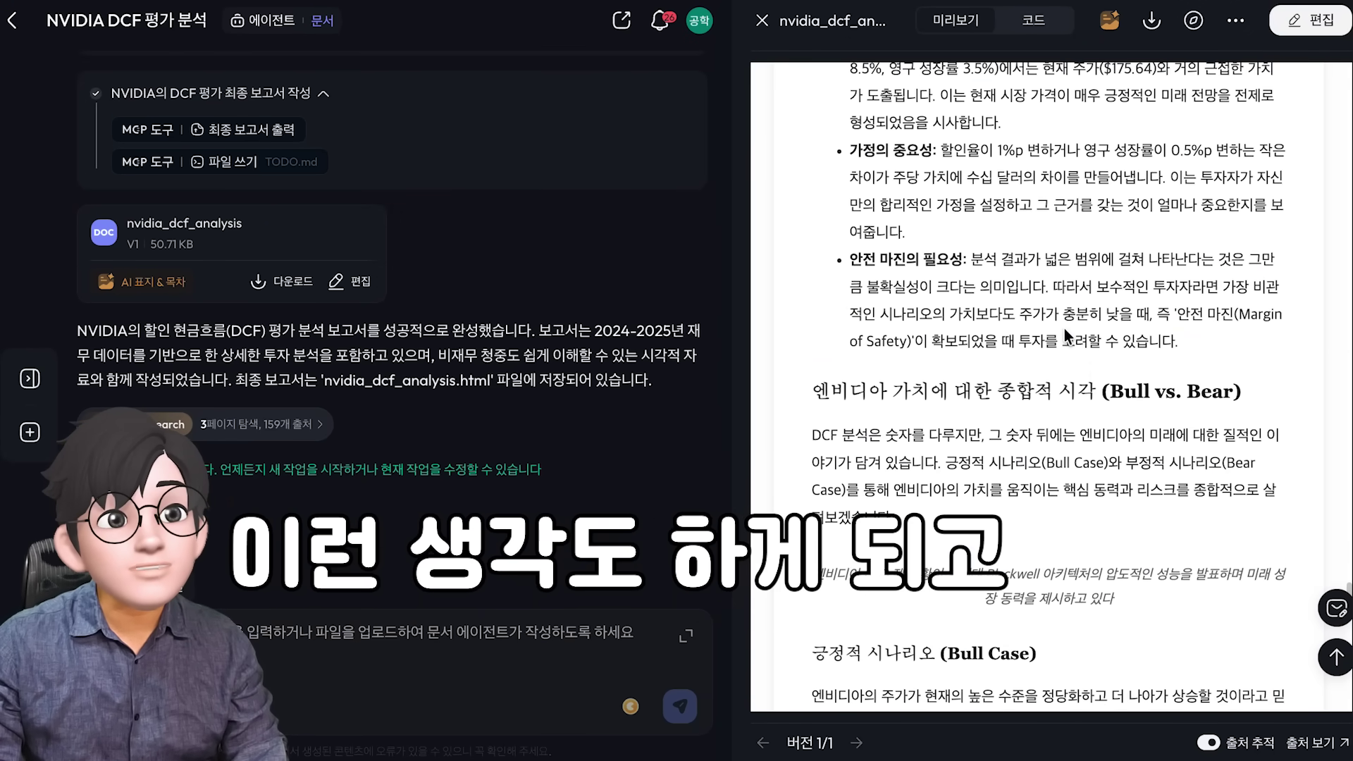
scroll(1064, 330, "down", 3)
scroll(1064, 330, "up", 6)
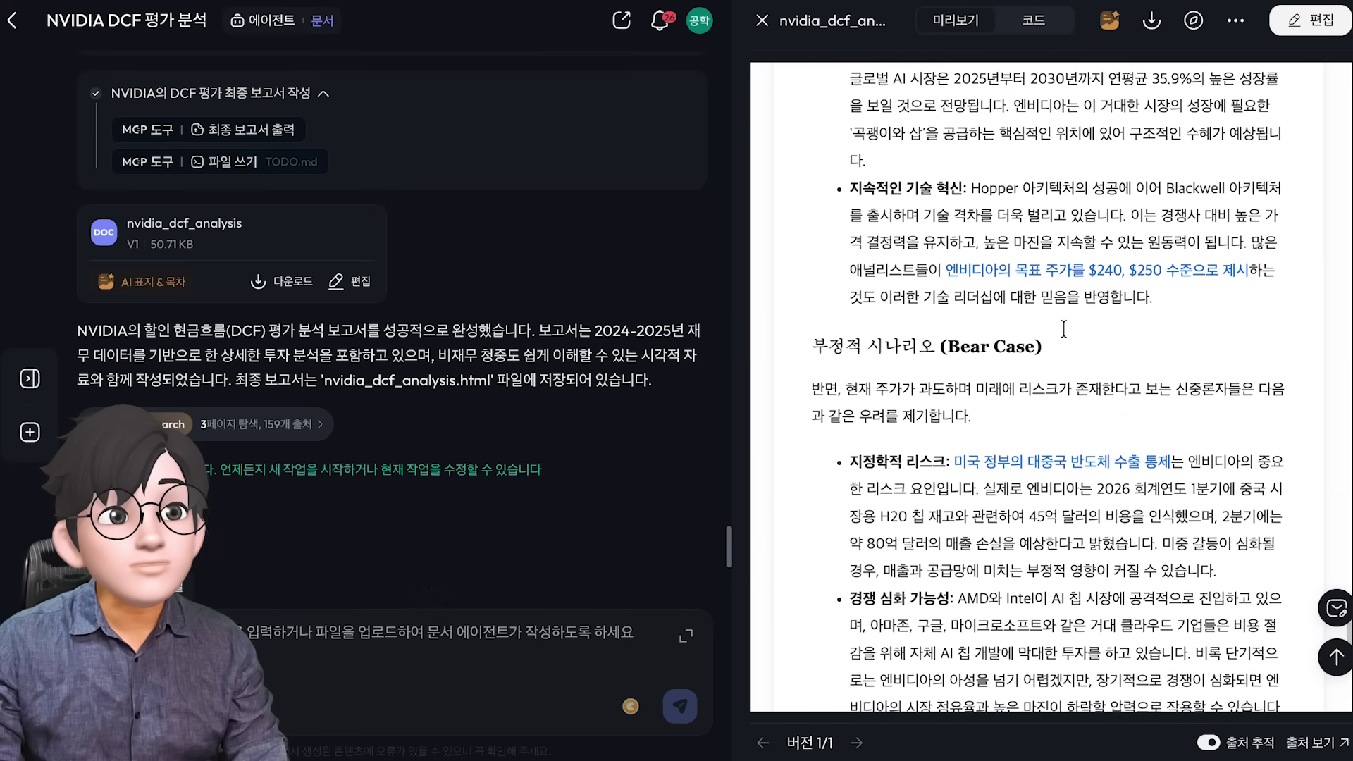
scroll(1064, 330, "down", 12)
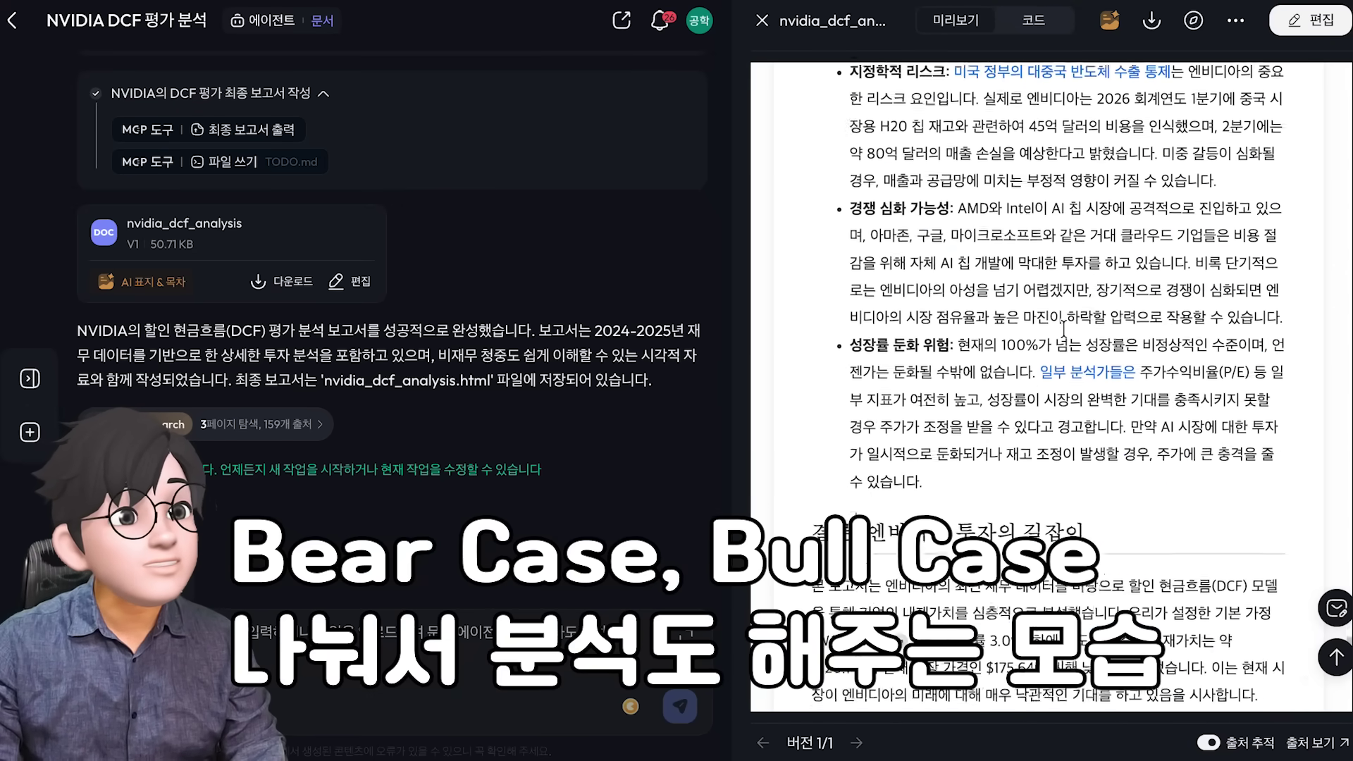
scroll(1065, 331, "down", 5)
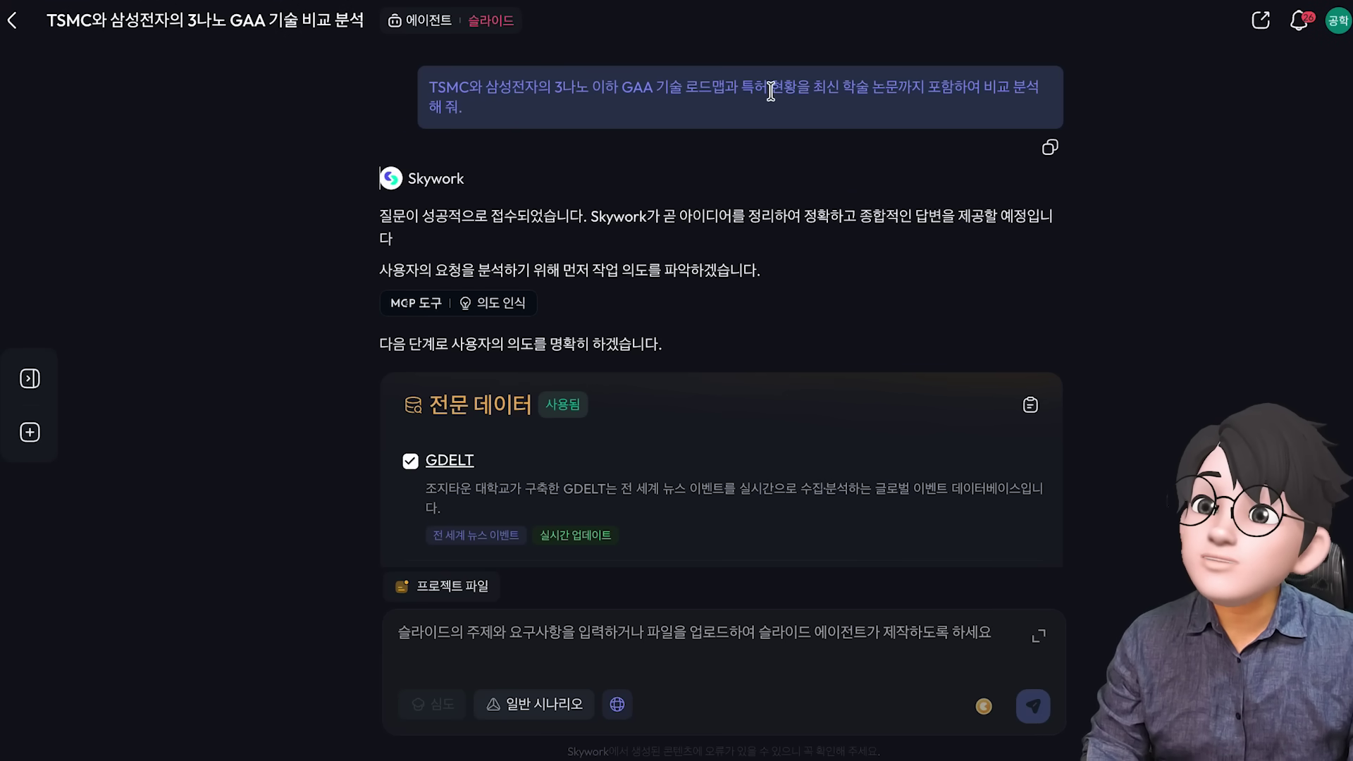
Highlight part of the TSMC and Samsung GAA comparison prompt and open the generated slide deck for editing.
left_click_drag(739, 84, 864, 109)
left_click(864, 109)
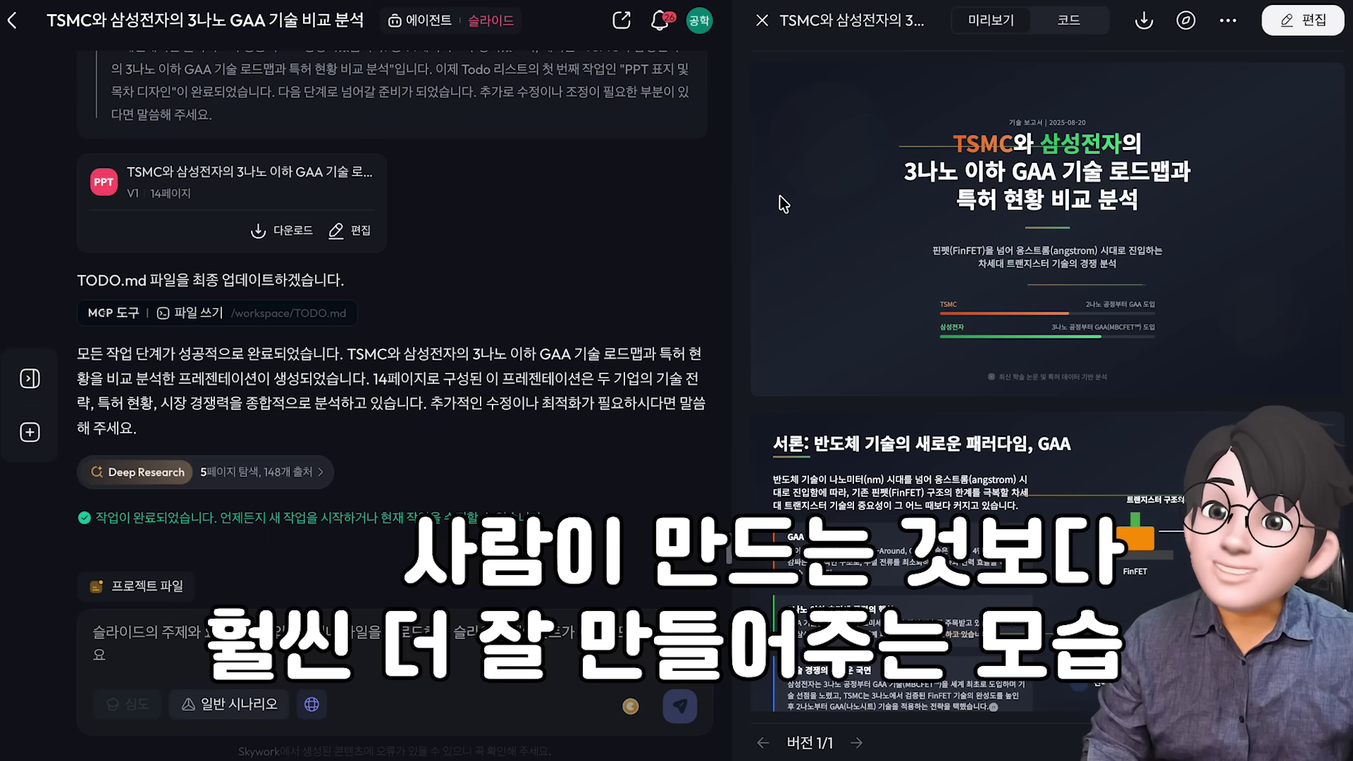
mouse_move(821, 219)
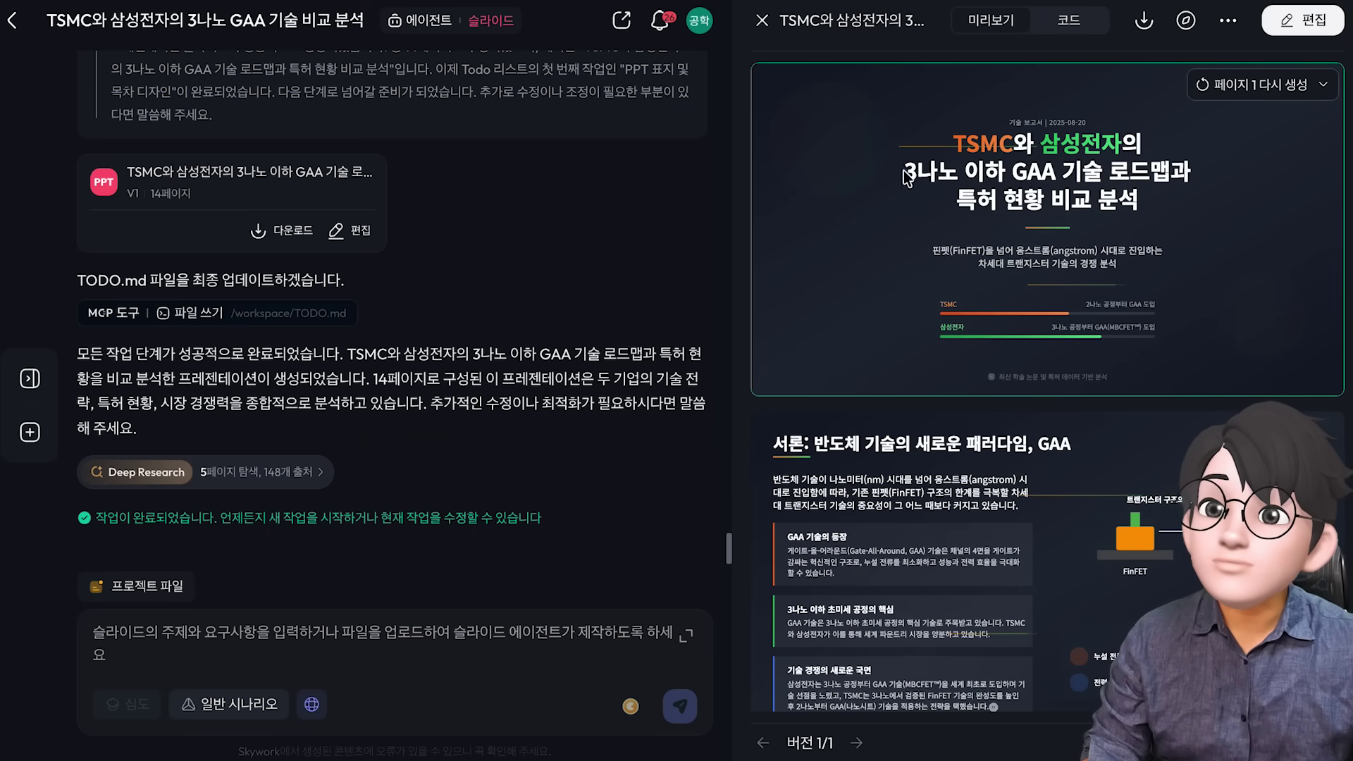
left_click(1302, 20)
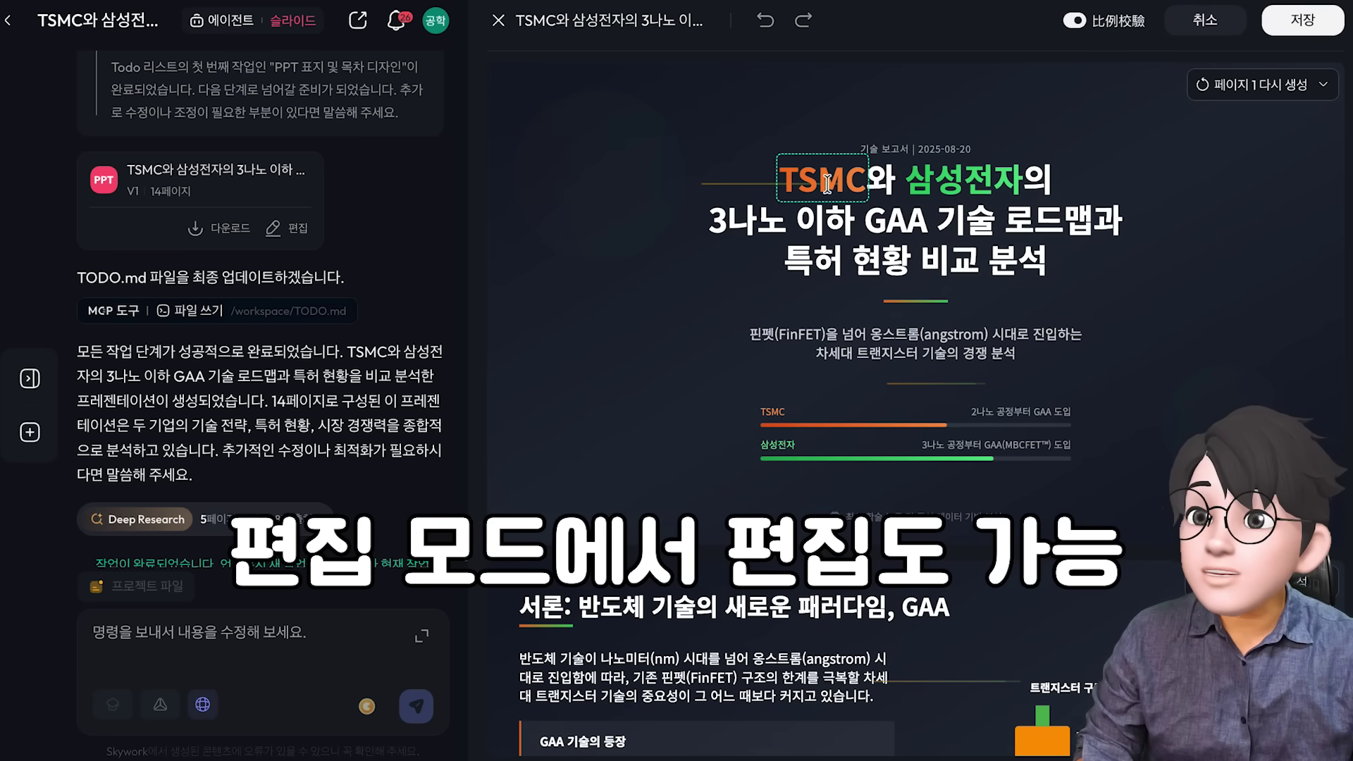
Present the TSMC and Samsung GAA deck in full screen and advance from its title slide.
left_click(1246, 261)
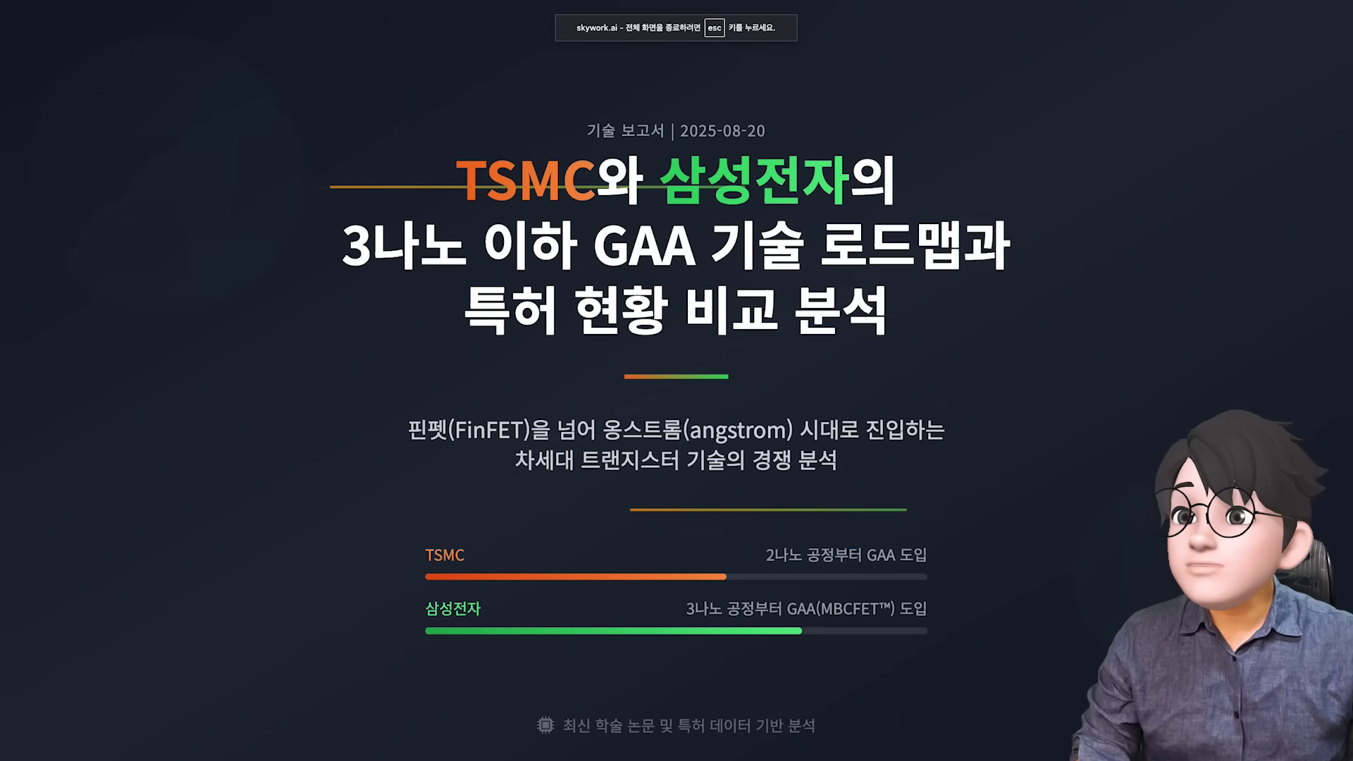
key("Right")
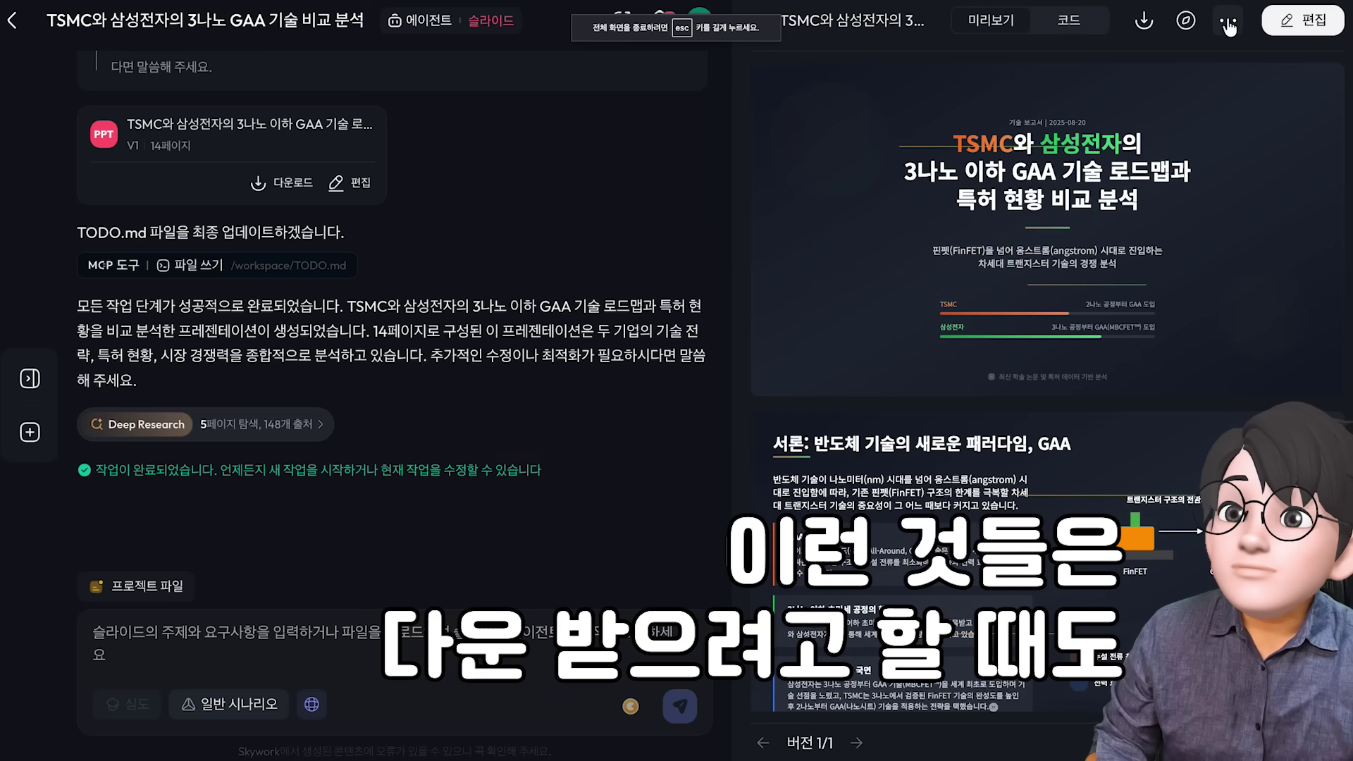
Check the download formats offered for the slide deck and close the format list without downloading.
left_click(1227, 20)
left_click(1143, 21)
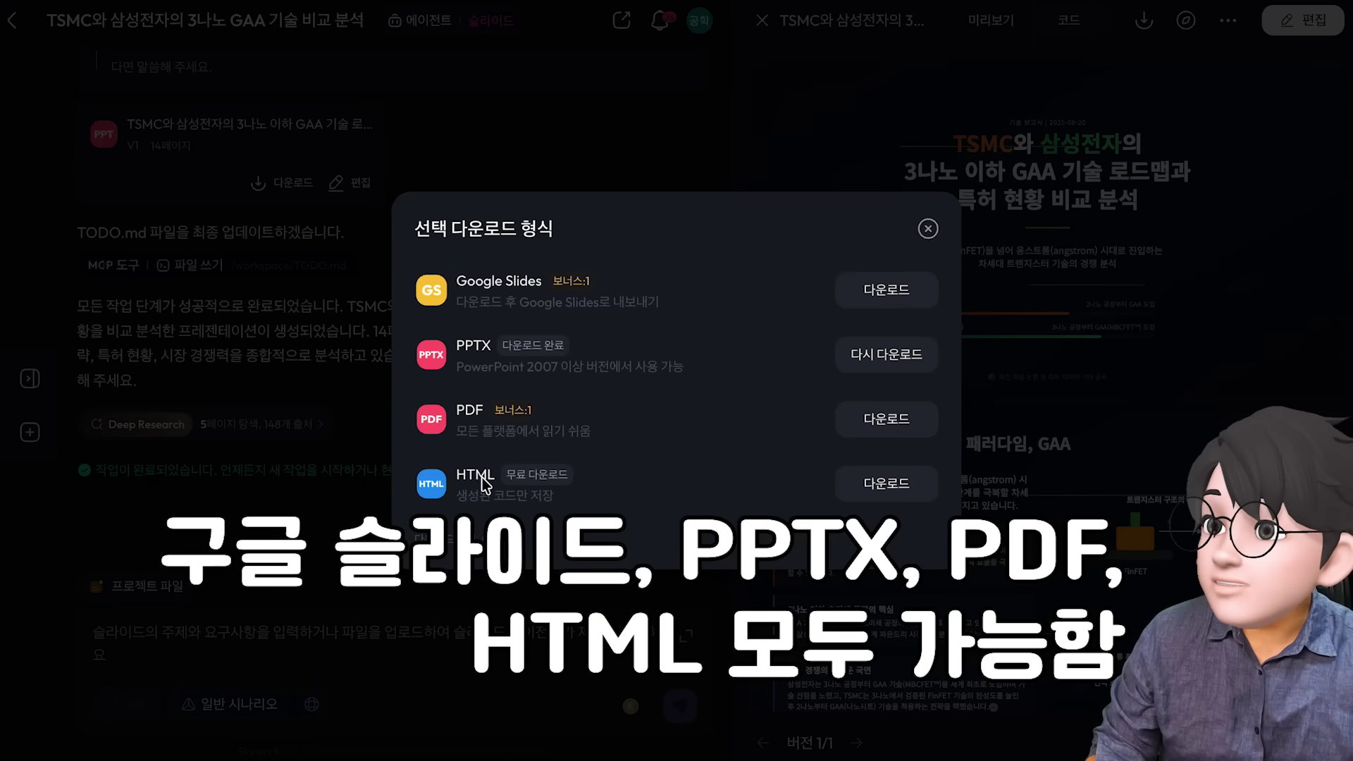
left_click(927, 229)
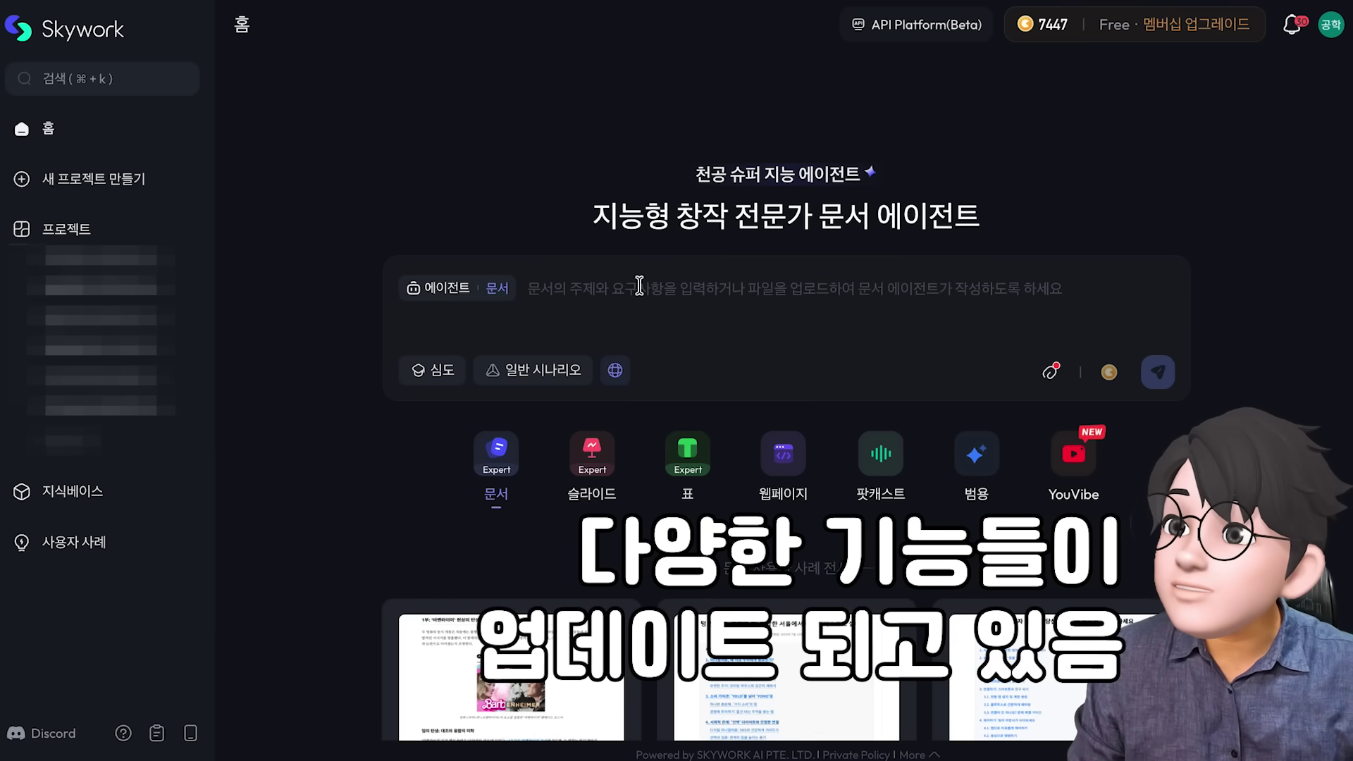
View the YouVibe agent, switch to the slide agent and browse its full template gallery.
left_click(1074, 453)
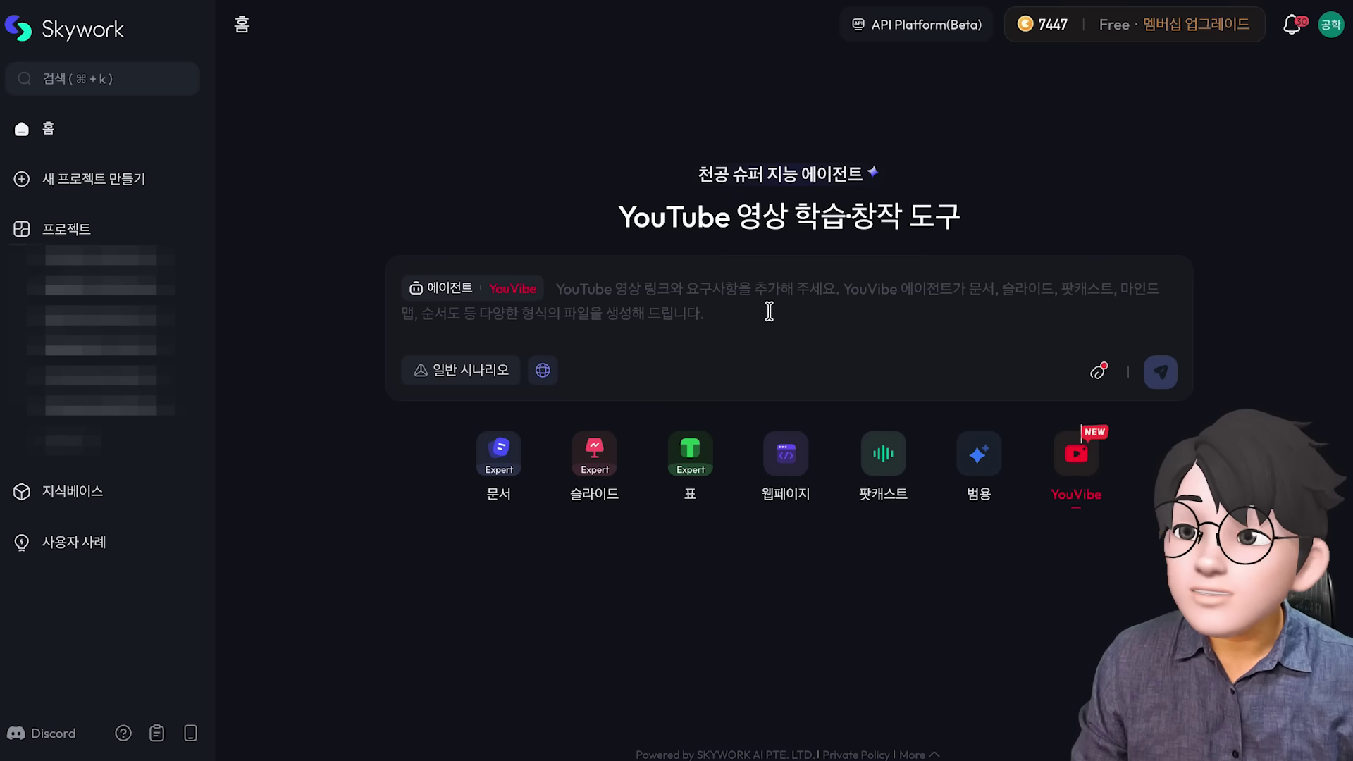
left_click(593, 452)
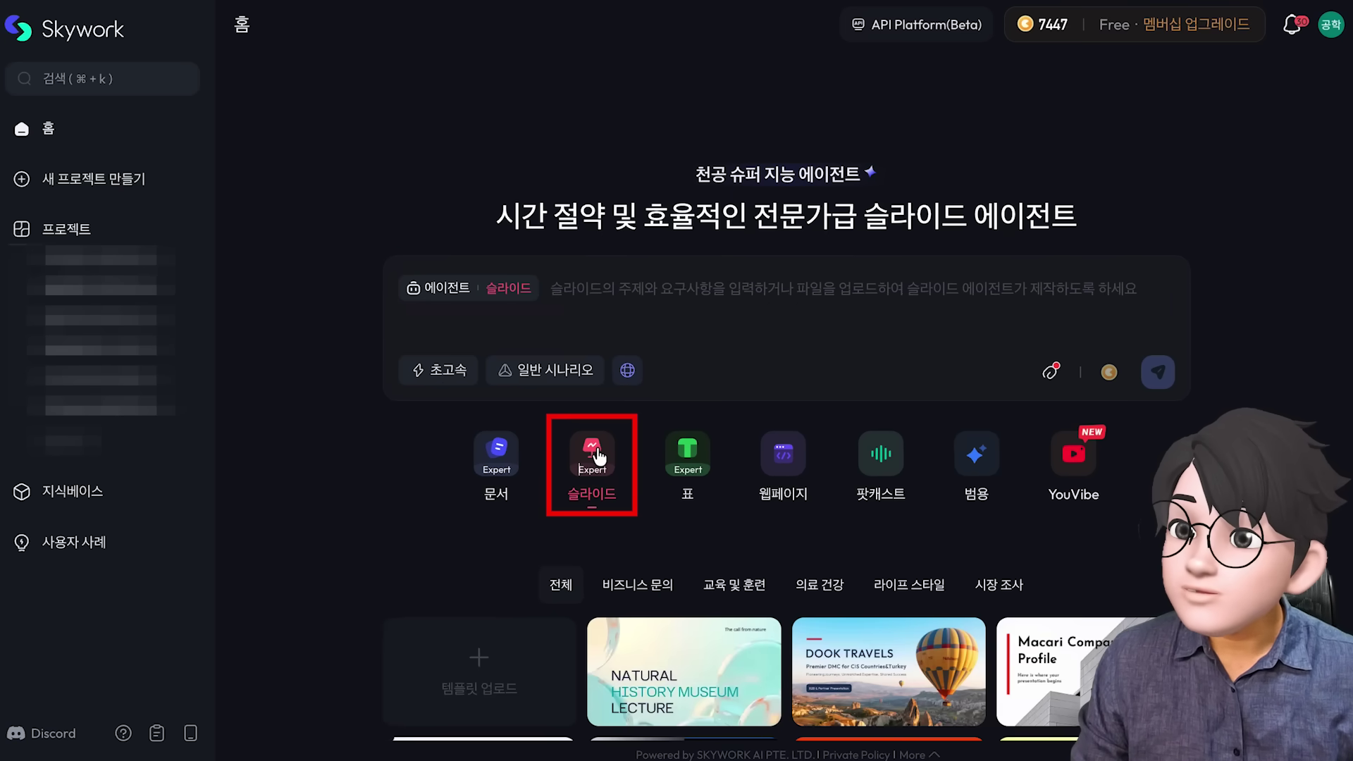
scroll(599, 458, "down", 5)
scroll(600, 458, "down", 3)
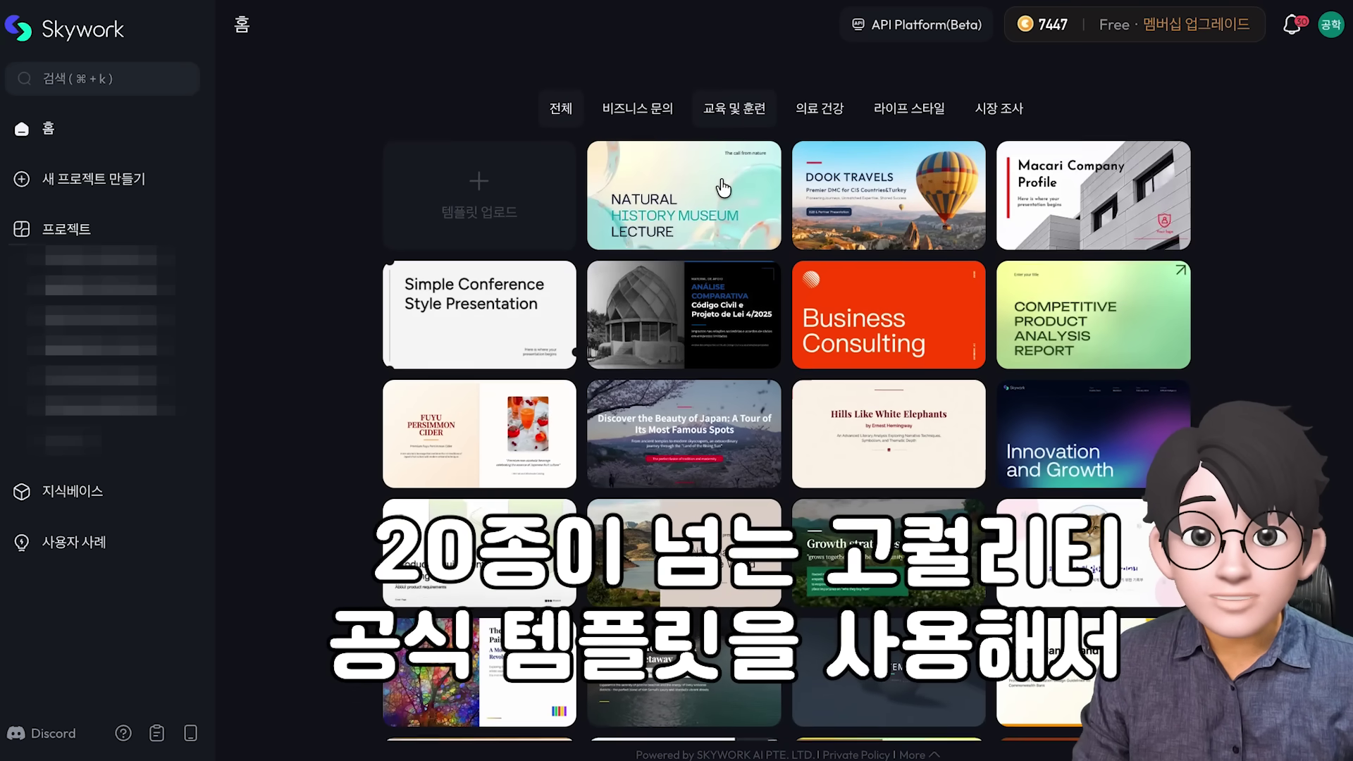
scroll(724, 184, "down", 1)
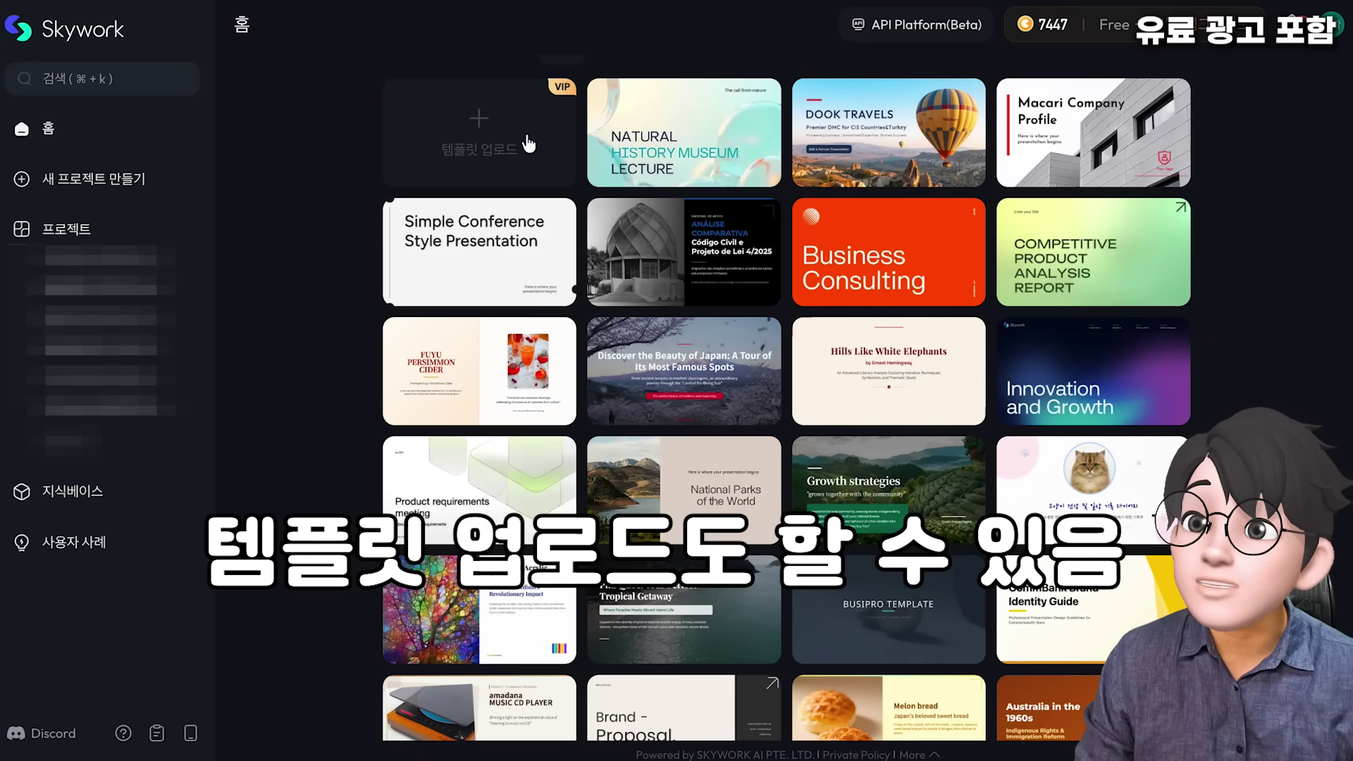
scroll(794, 451, "down", 6)
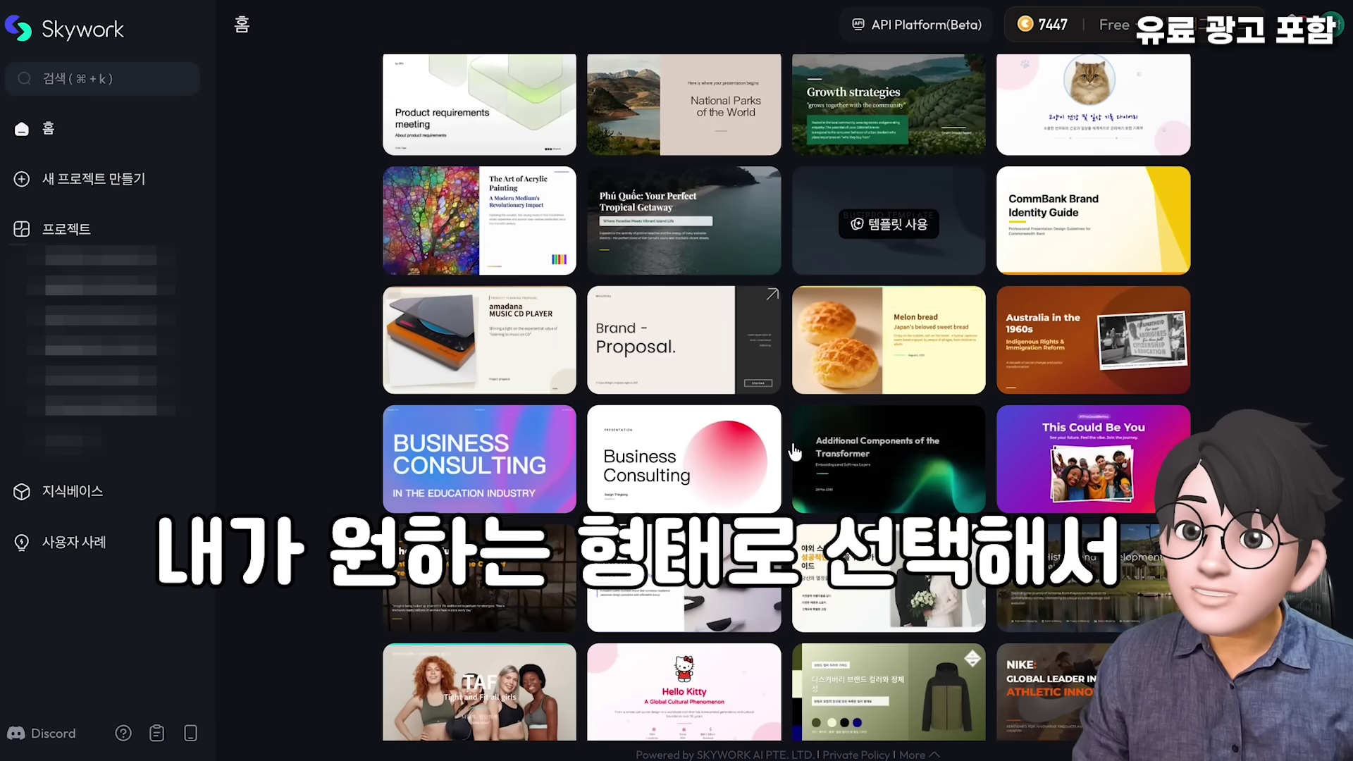
scroll(794, 451, "down", 4)
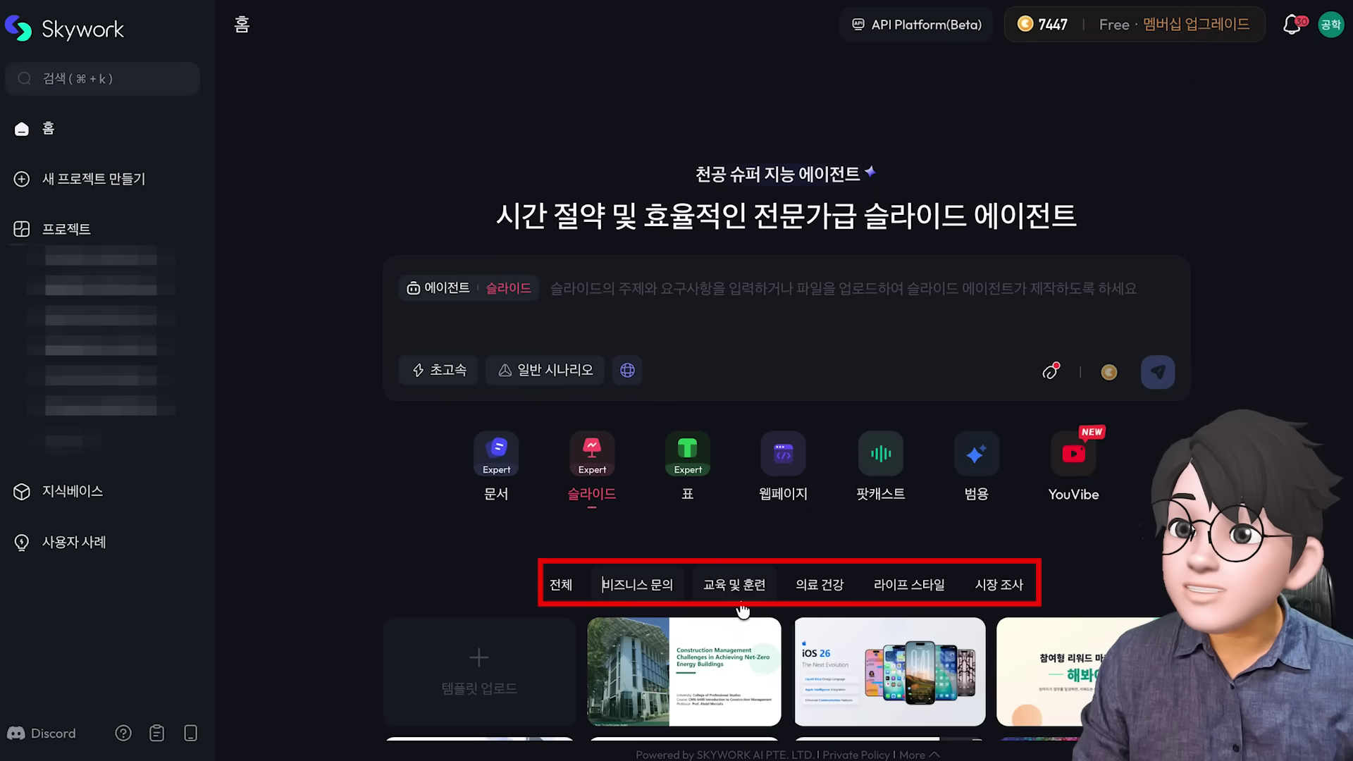
Filter the slide templates by the 의료 건강 and 라이프 스타일 categories and browse each set.
left_click(820, 584)
scroll(1052, 542, "down", 3)
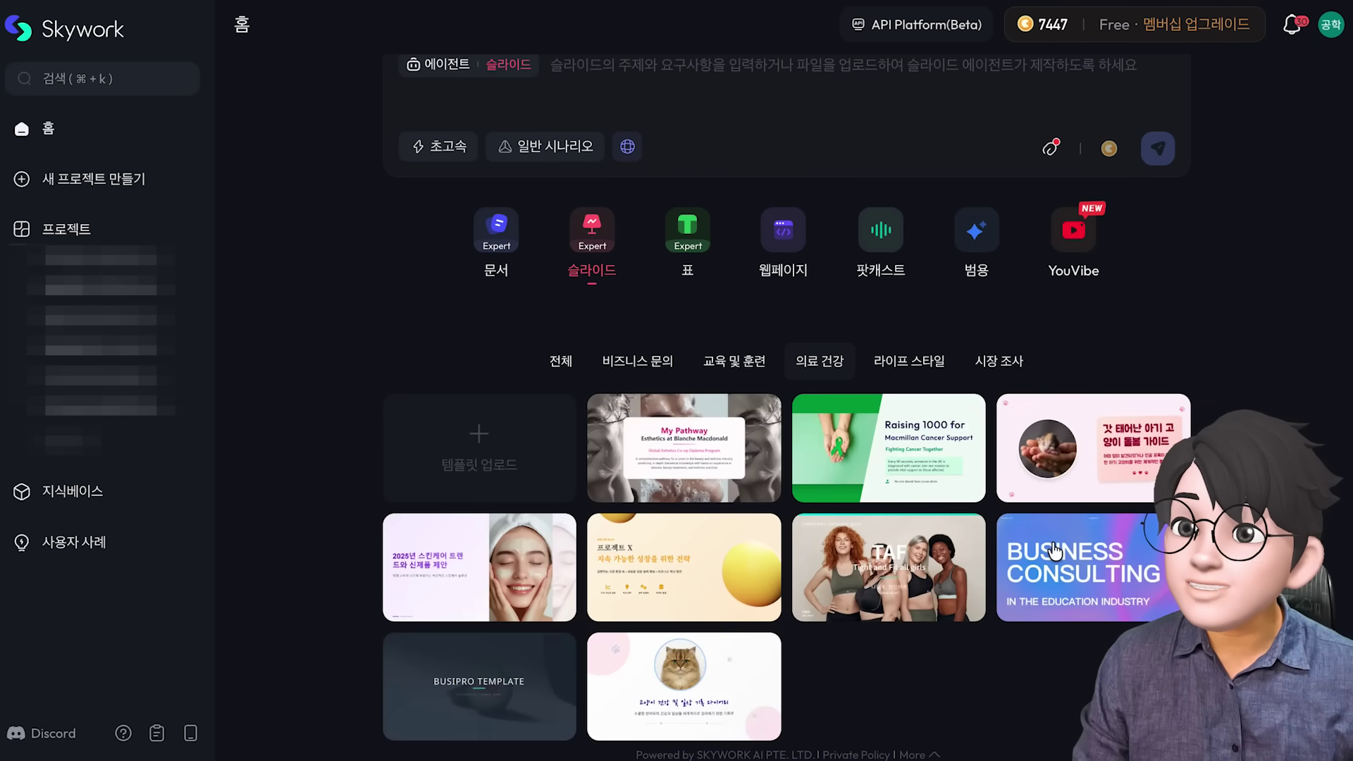
left_click(913, 359)
scroll(922, 358, "down", 1)
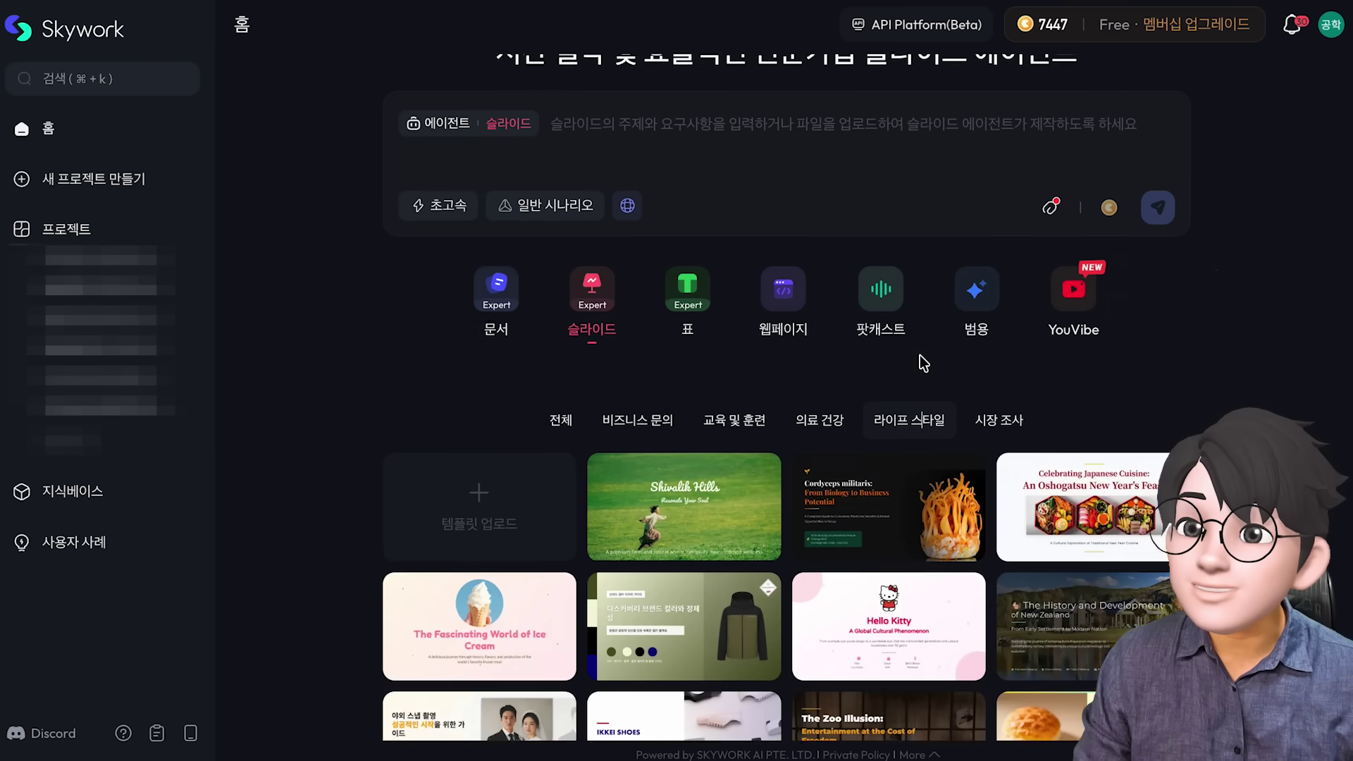
scroll(920, 359, "down", 2)
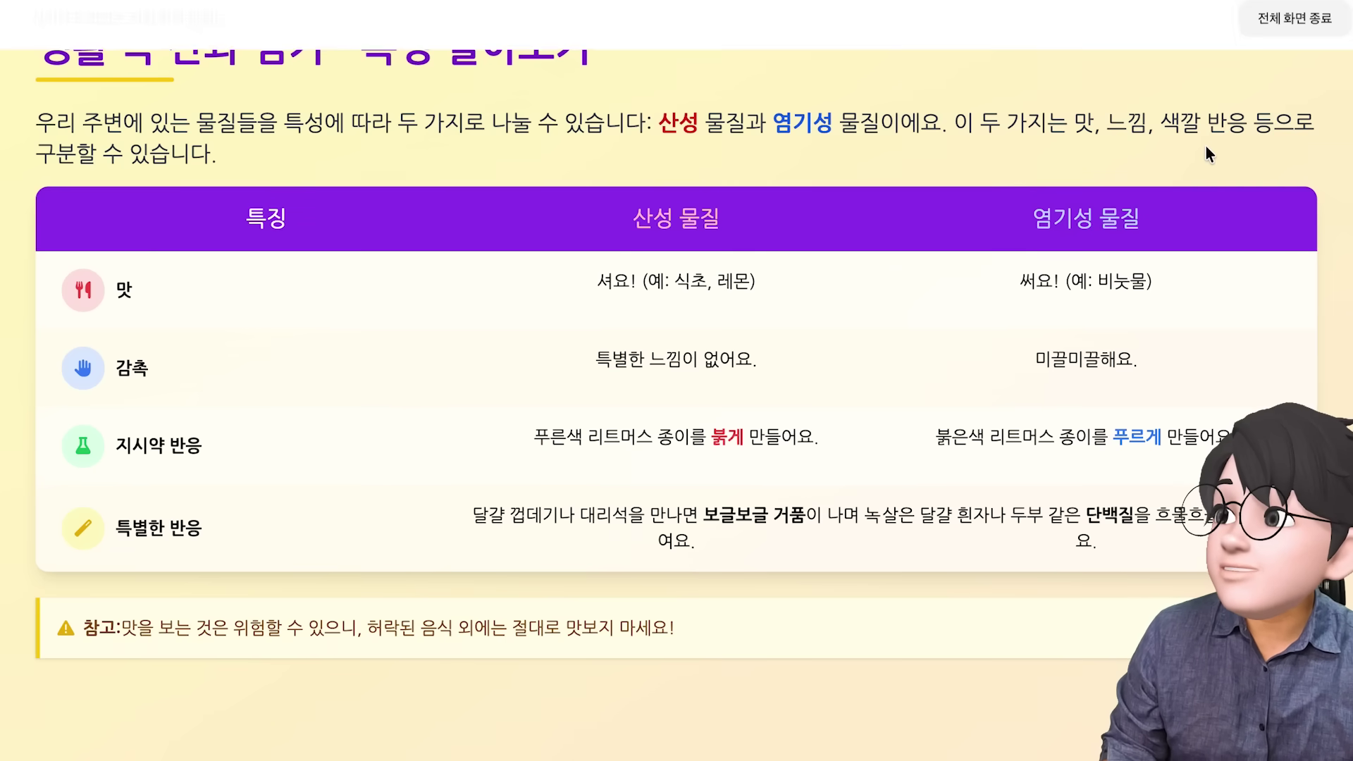
Review the full-screen acid and base lesson slides through the pH indicator and baking soda volcano experiments.
scroll(1286, 247, "down", 2)
scroll(1287, 247, "down", 3)
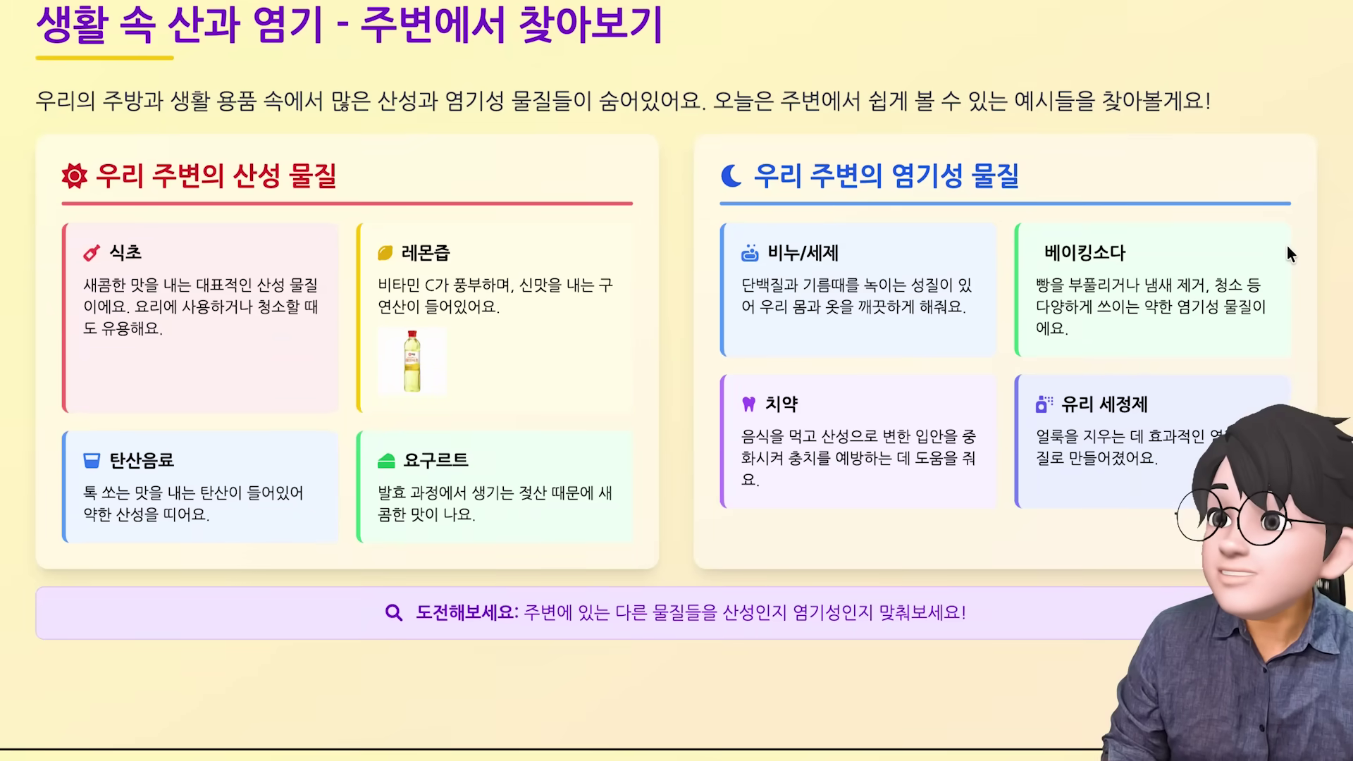
scroll(1287, 246, "down", 3)
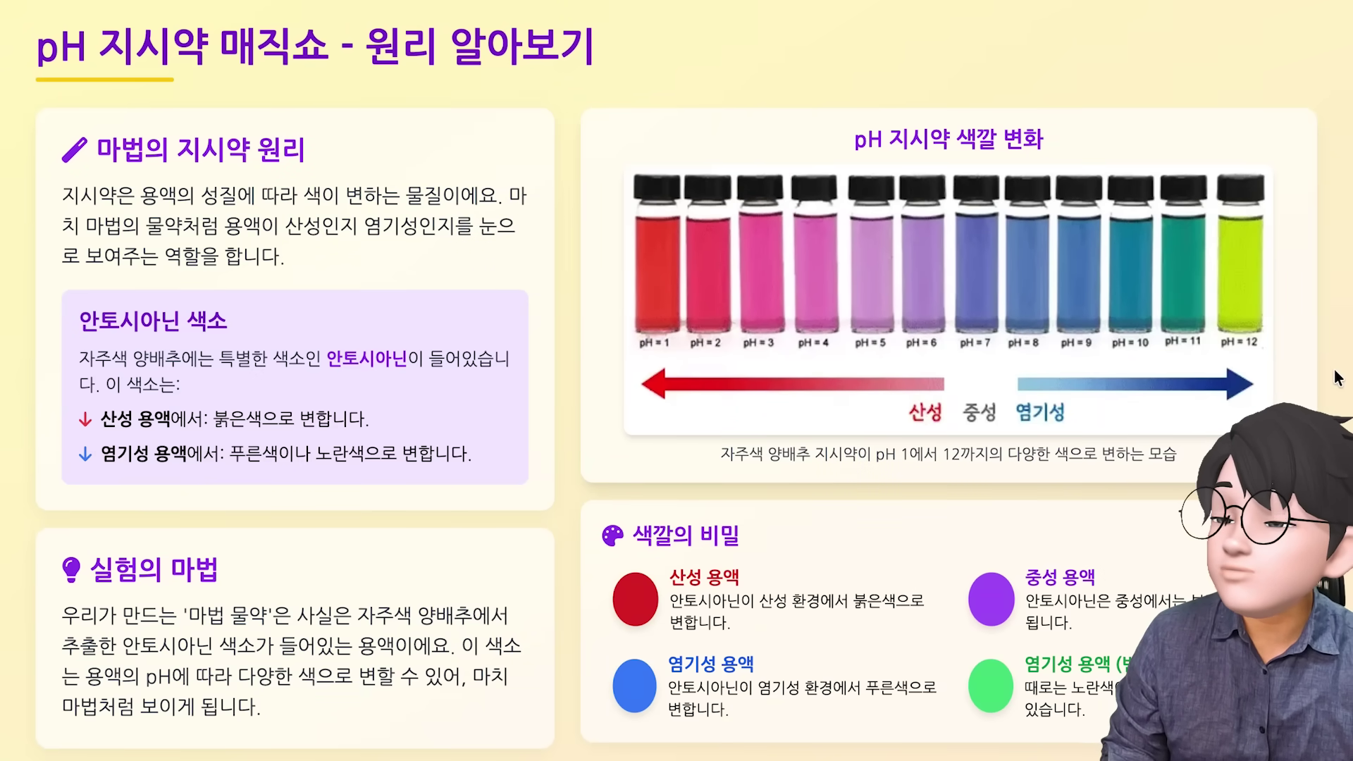
scroll(1337, 378, "down", 1)
scroll(1337, 377, "down", 3)
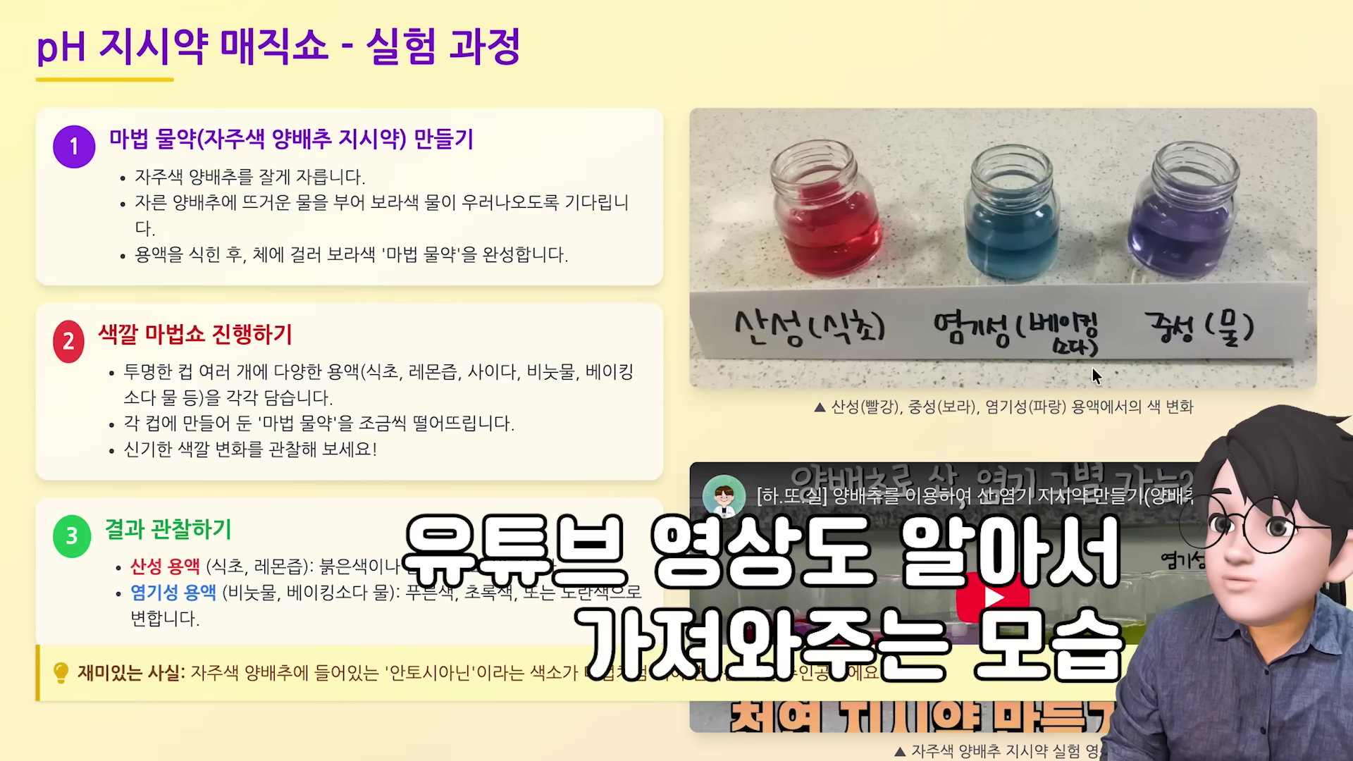
scroll(1123, 364, "down", 10)
scroll(1126, 366, "down", 10)
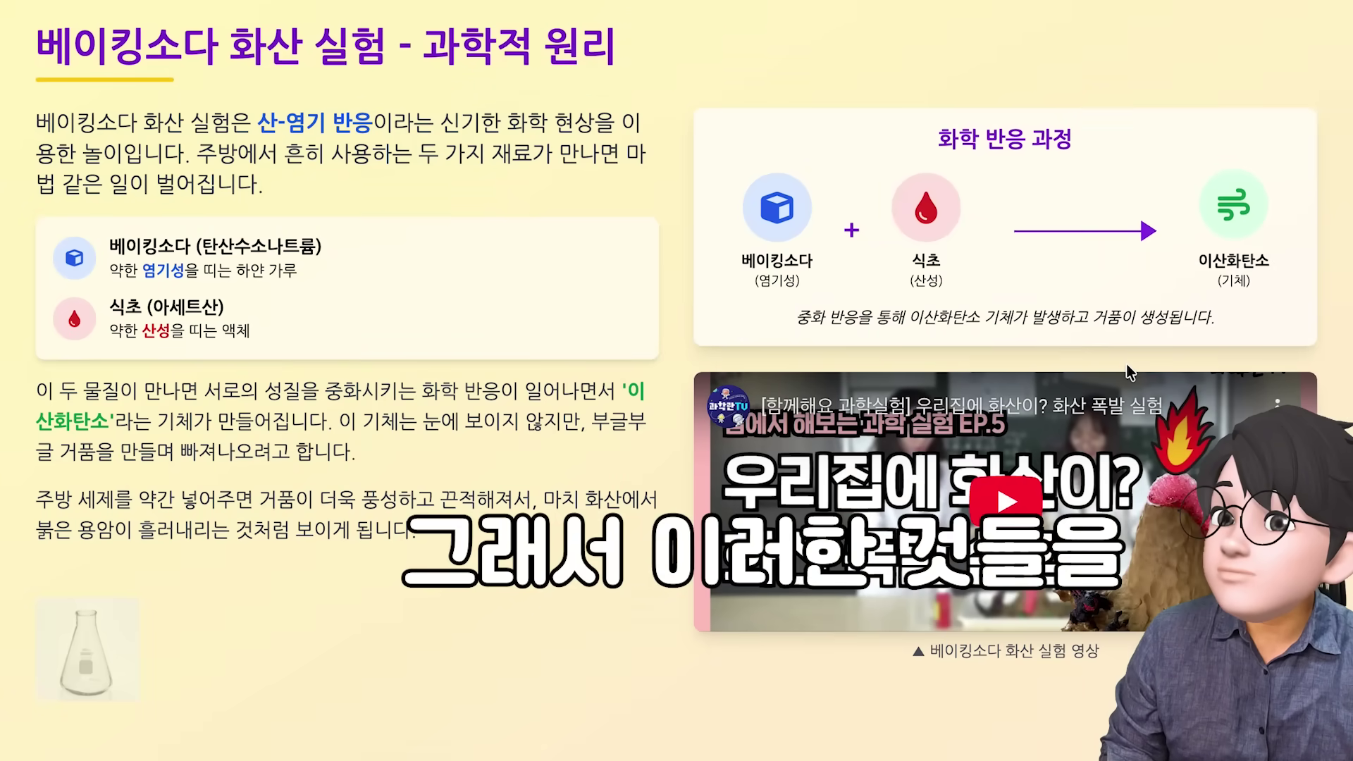
scroll(1126, 362, "down", 5)
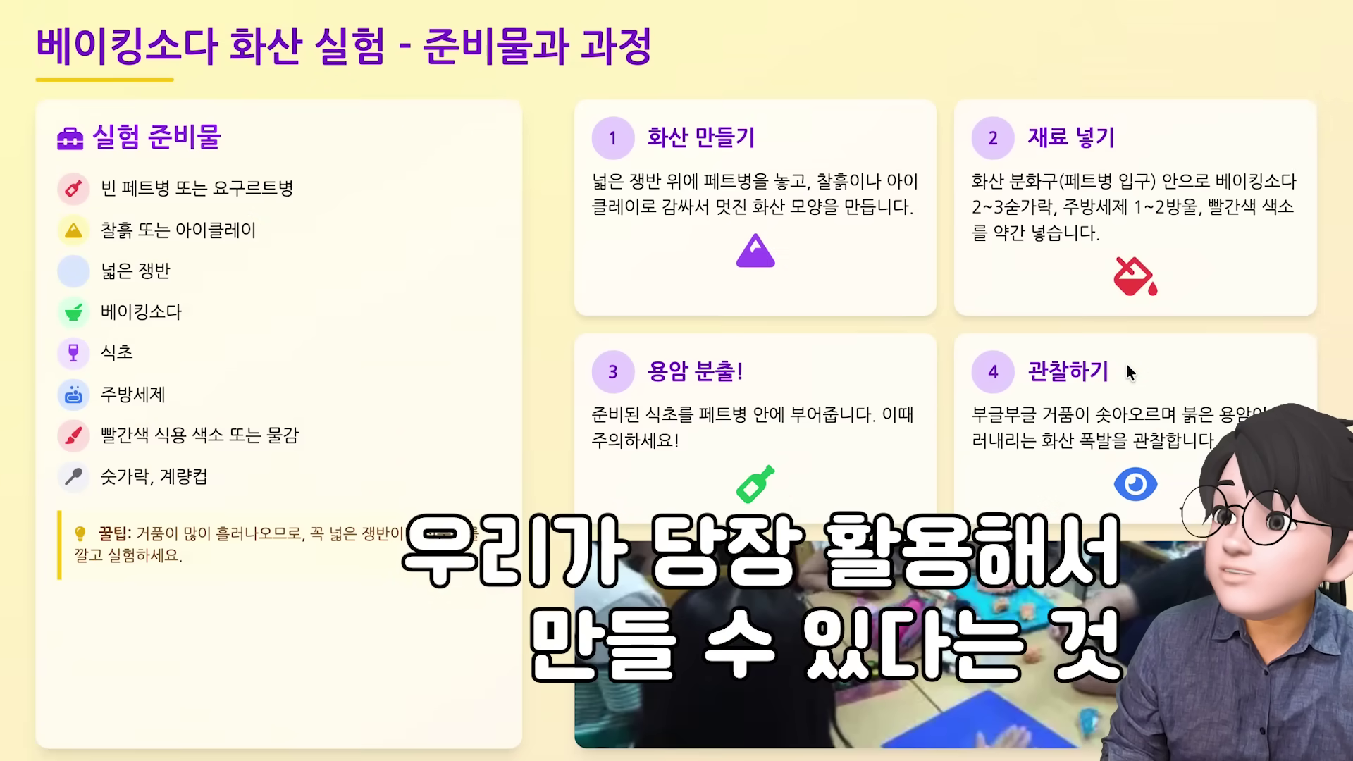
Review the remaining full-screen lesson slides, from the baking soda volcano procedure to the food preservation methods.
scroll(1126, 363, "down", 5)
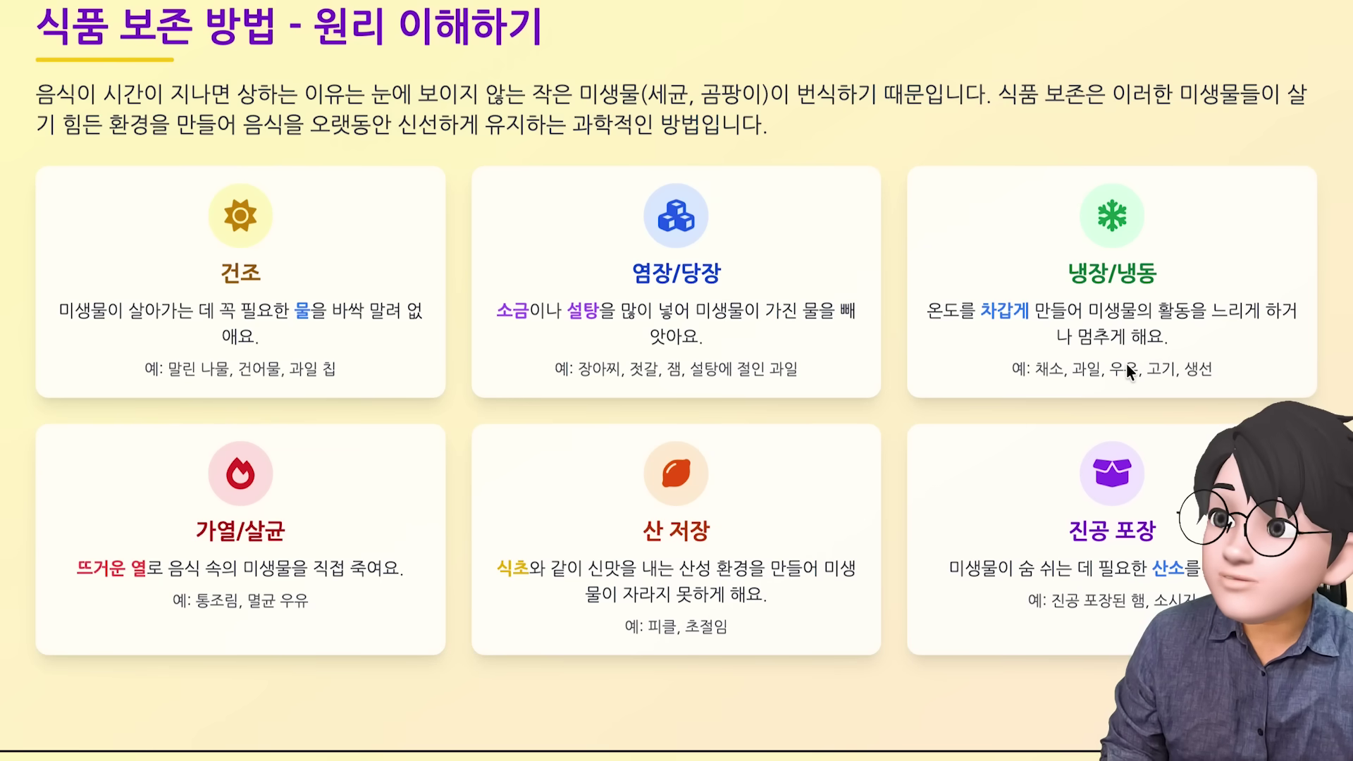
scroll(1126, 362, "down", 5)
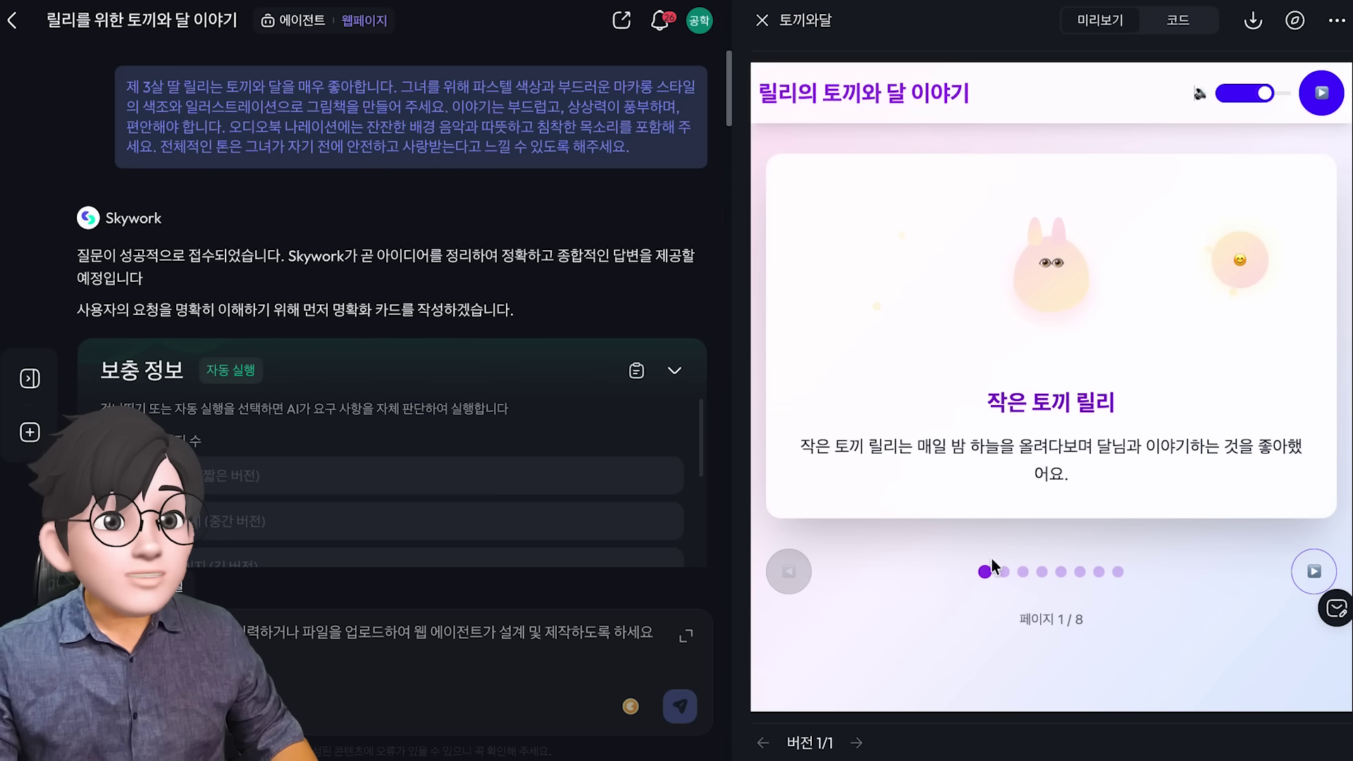
Page through the 릴리의 토끼와 달 이야기 web storybook preview from page 2 through page 8.
left_click(1004, 571)
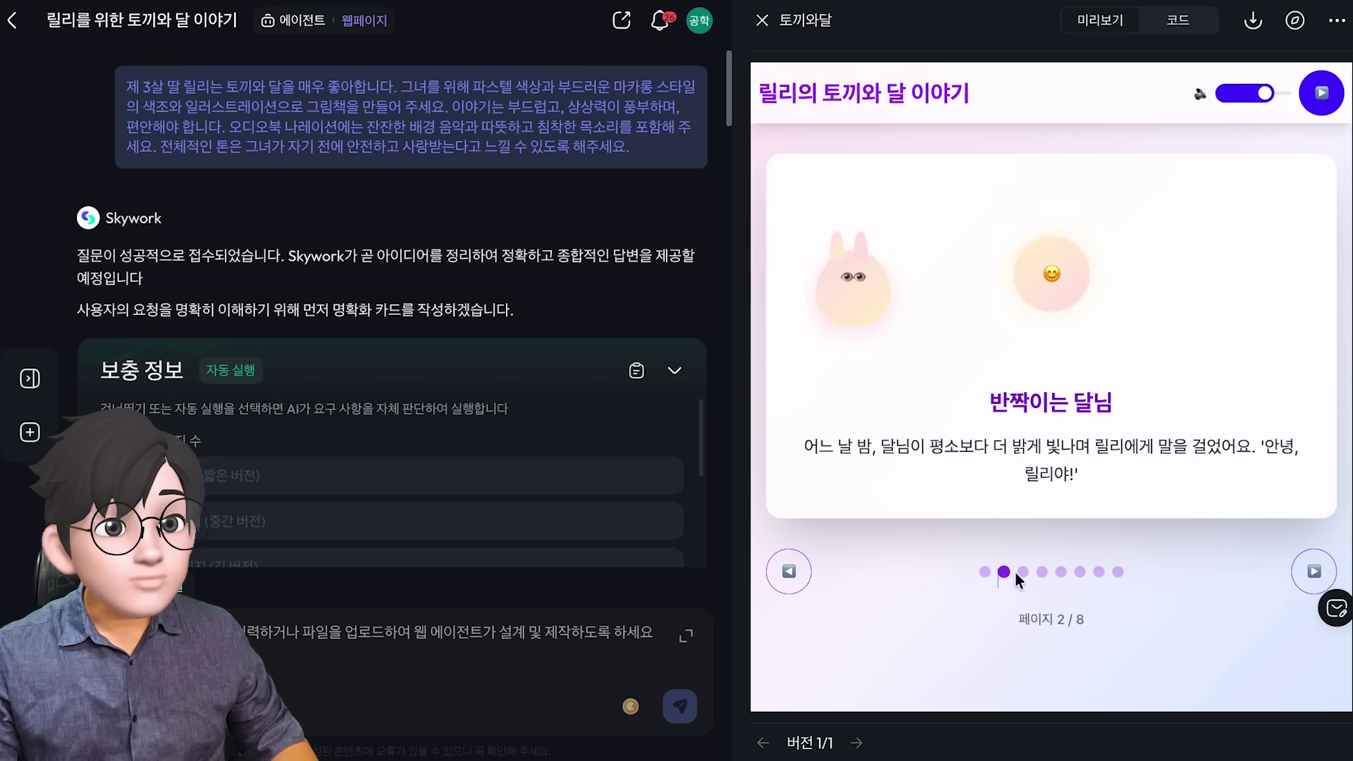
left_click(1022, 572)
left_click(1043, 573)
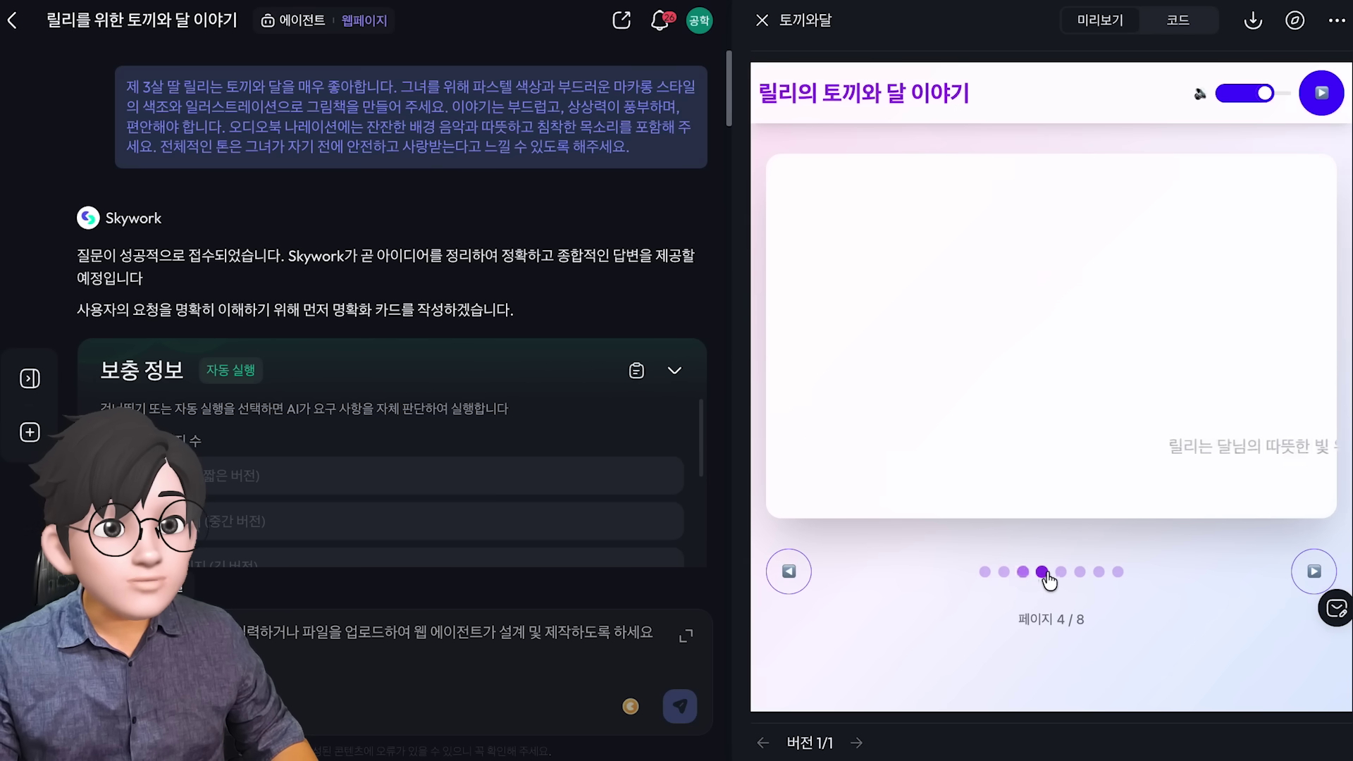
left_click(1061, 573)
left_click(1080, 573)
left_click(1098, 573)
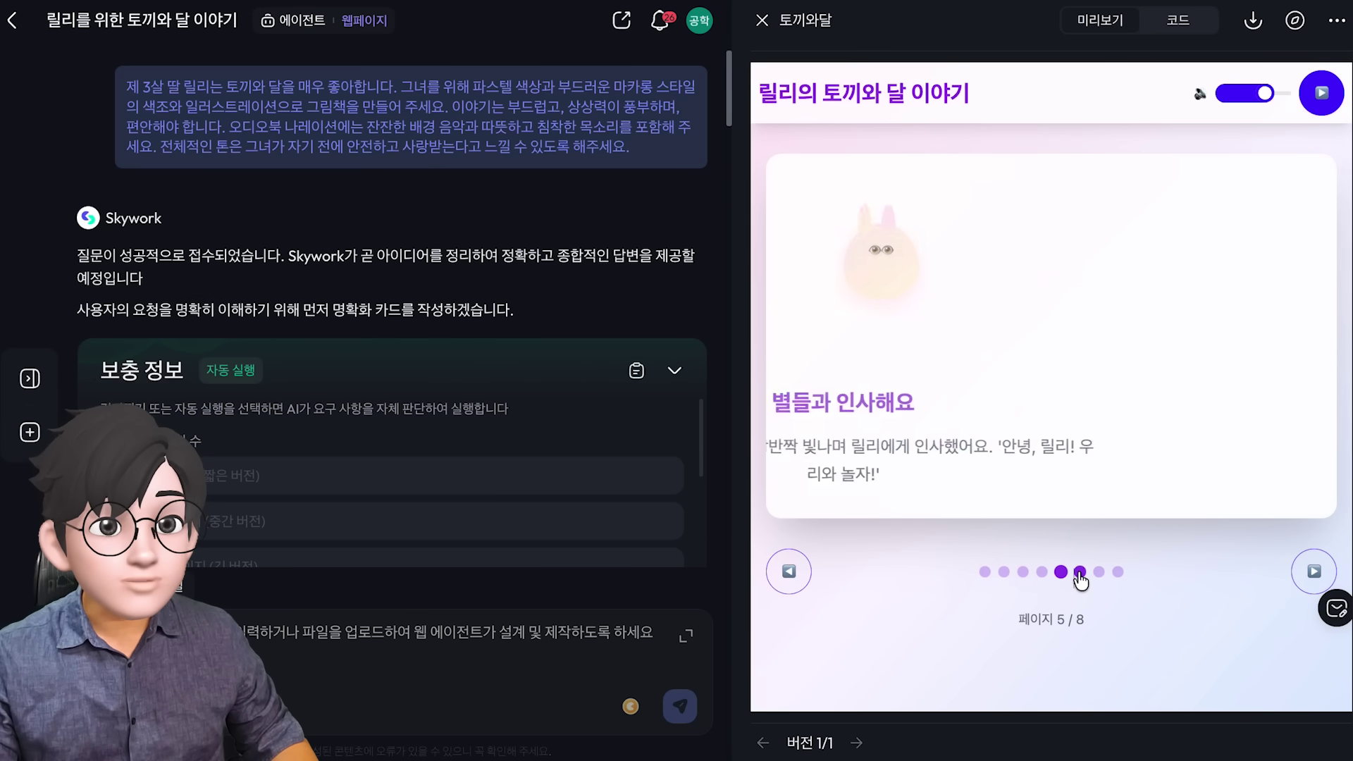
left_click(1118, 572)
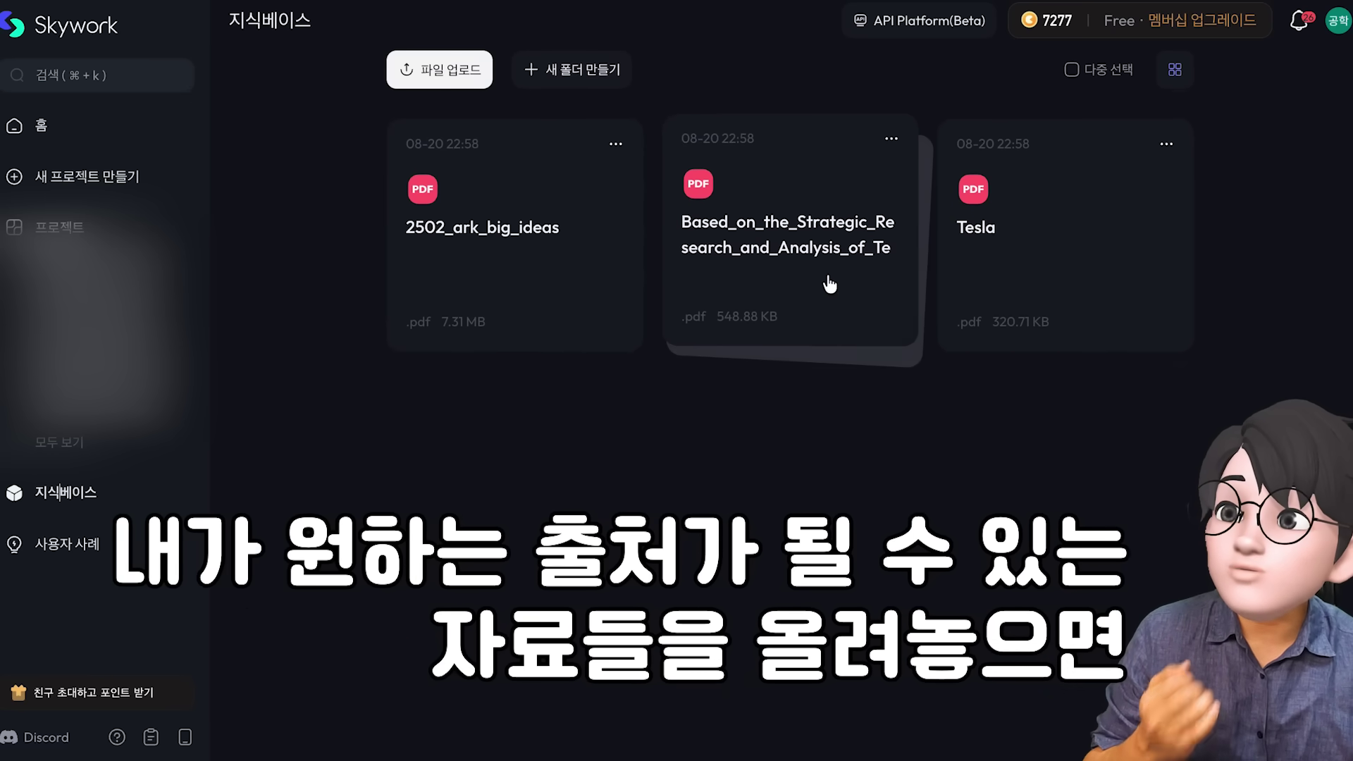
Open the 2502_ark_big_ideas PDF in the knowledge base, skim its AI agent and Bitcoin pages, and close it.
left_click(548, 233)
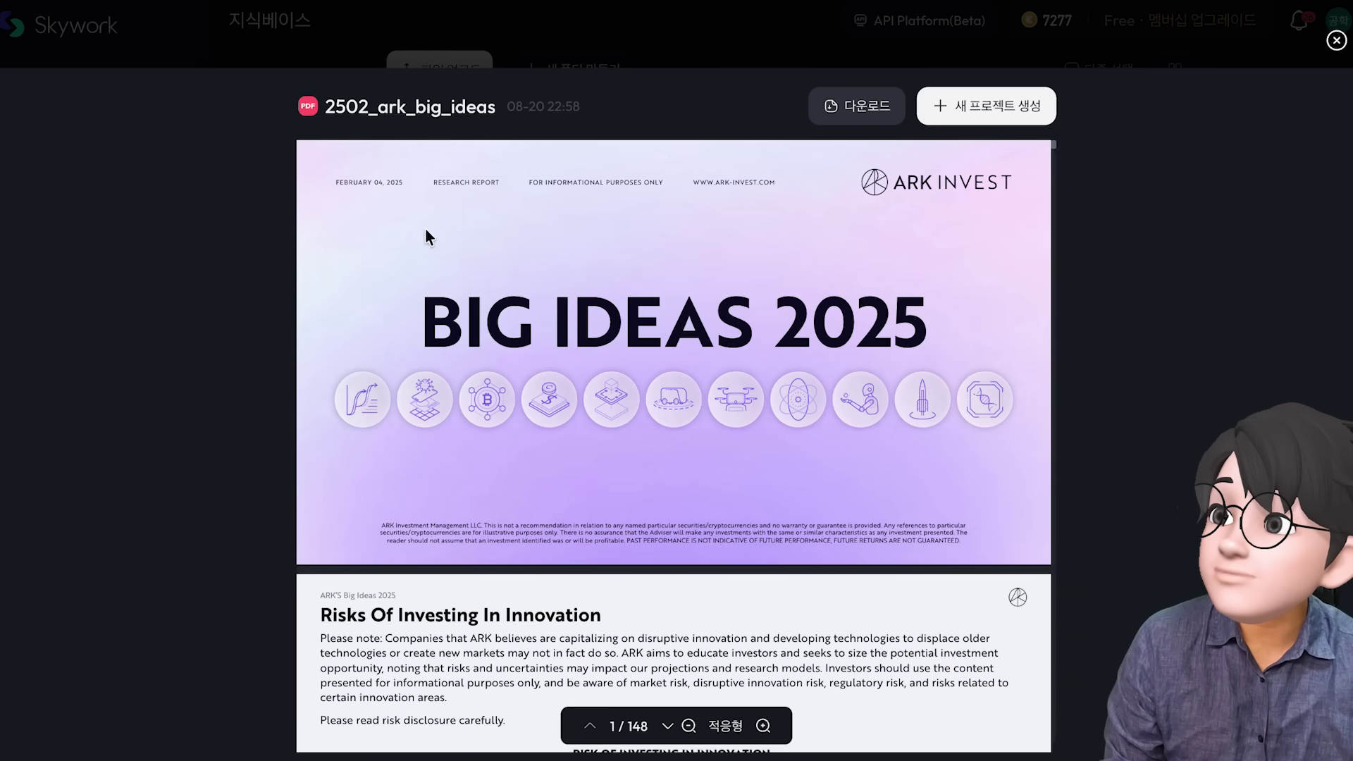
scroll(838, 361, "down", 20)
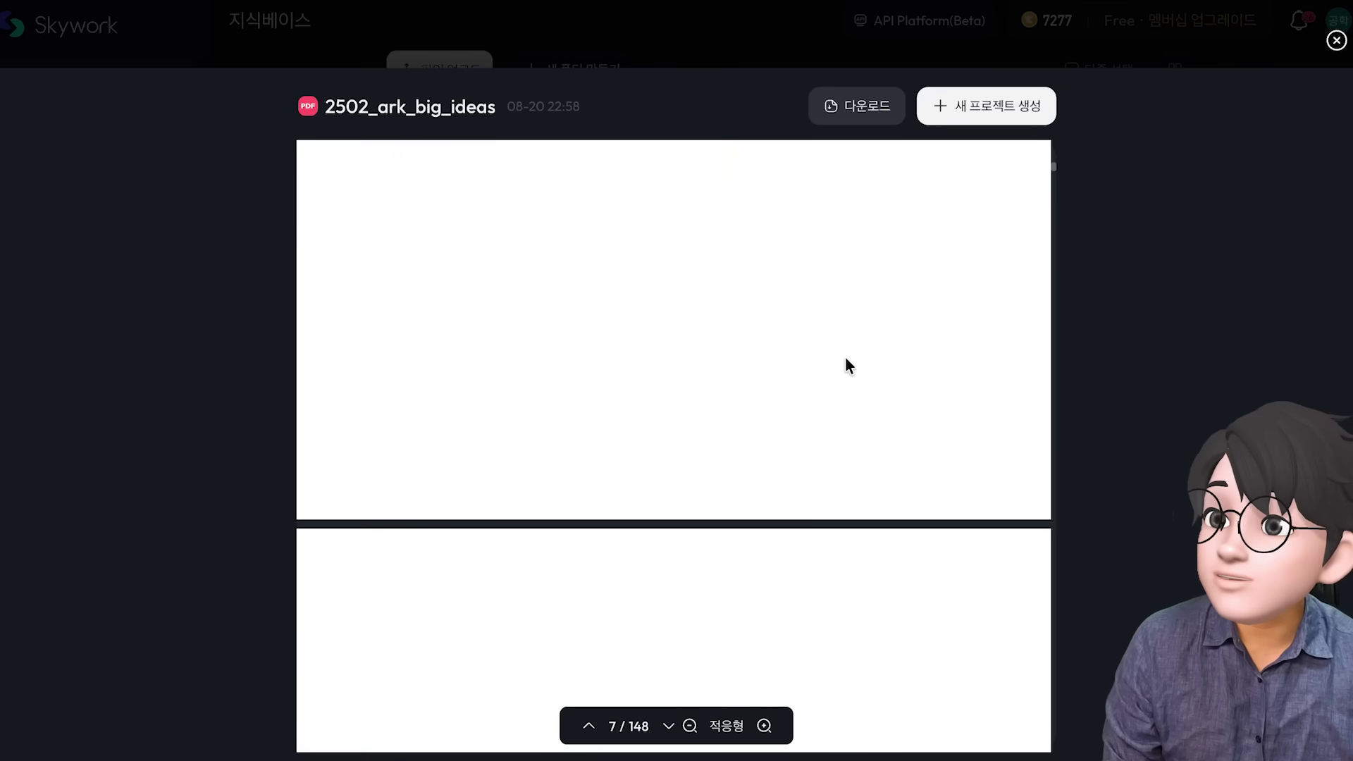
scroll(645, 471, "down", 20)
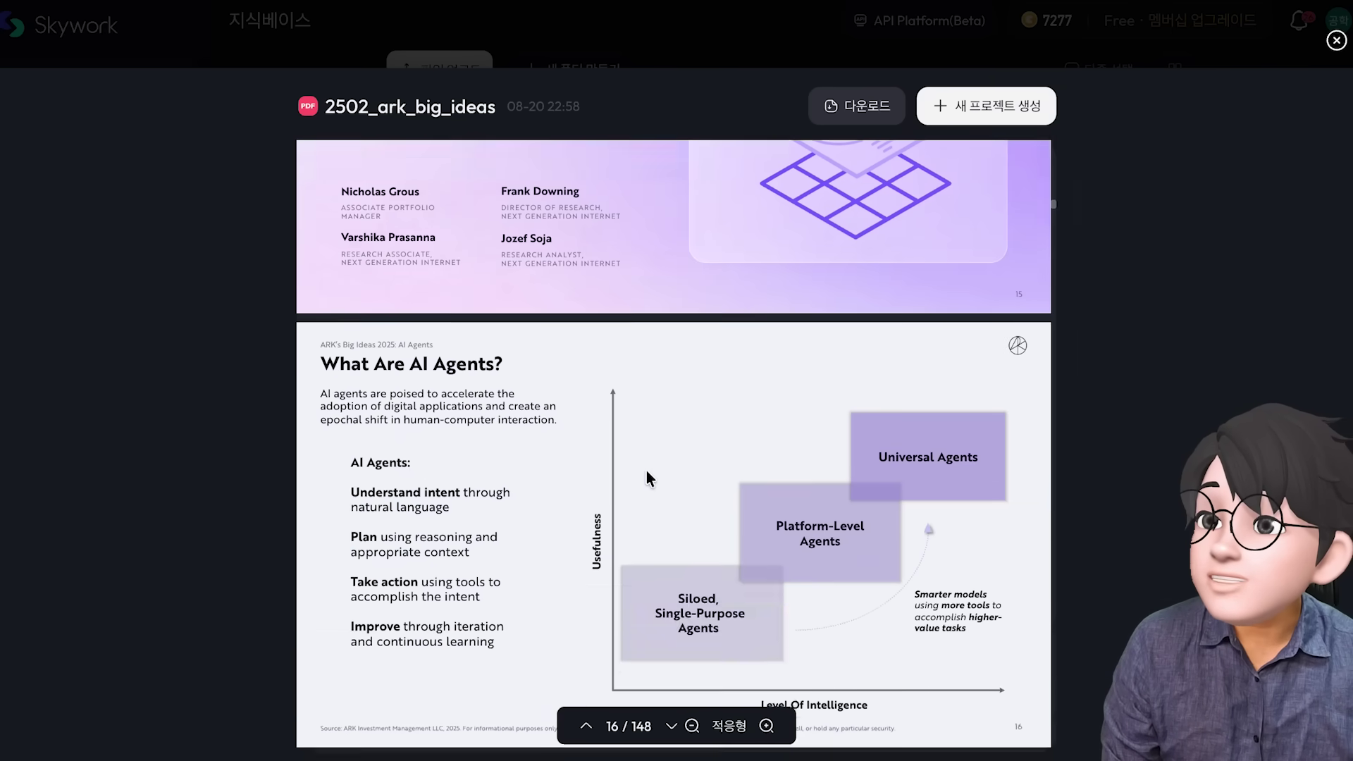
scroll(645, 470, "down", 2)
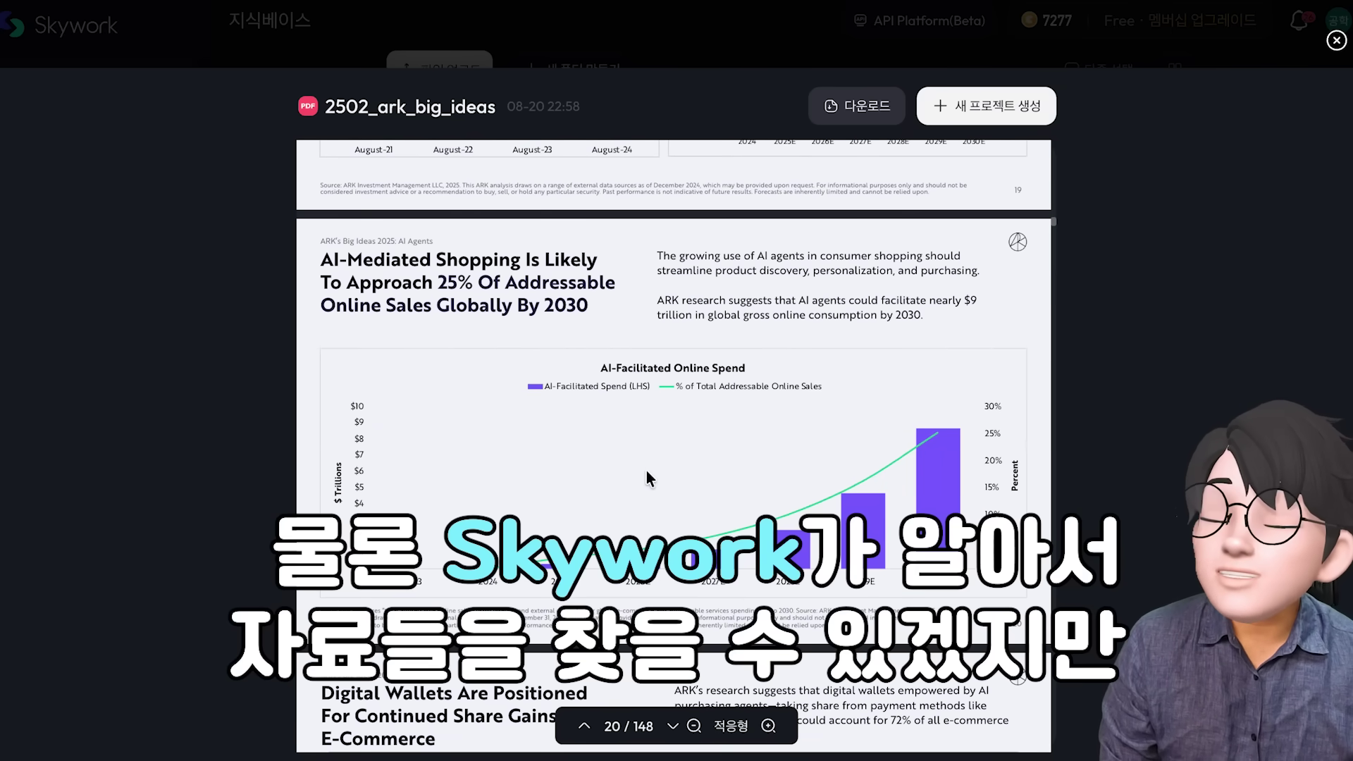
scroll(646, 471, "down", 20)
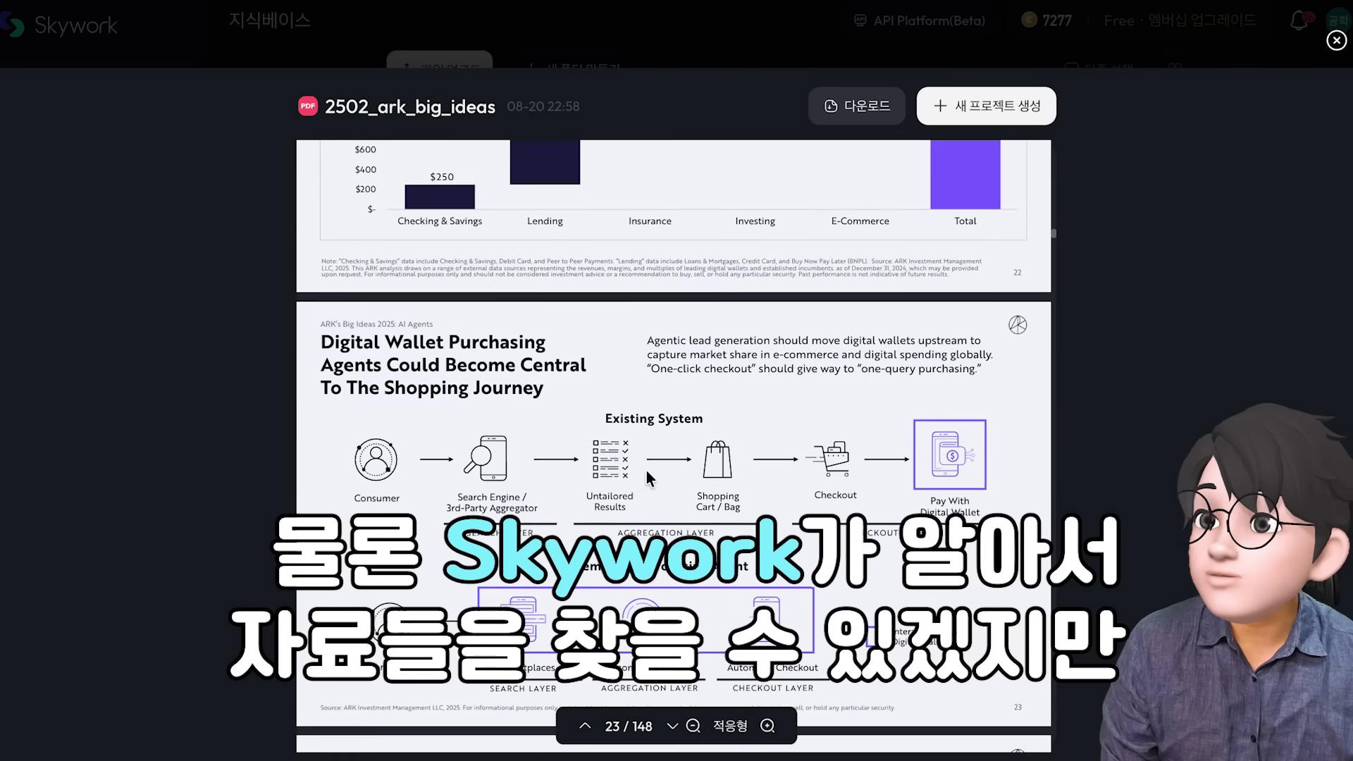
scroll(645, 471, "down", 20)
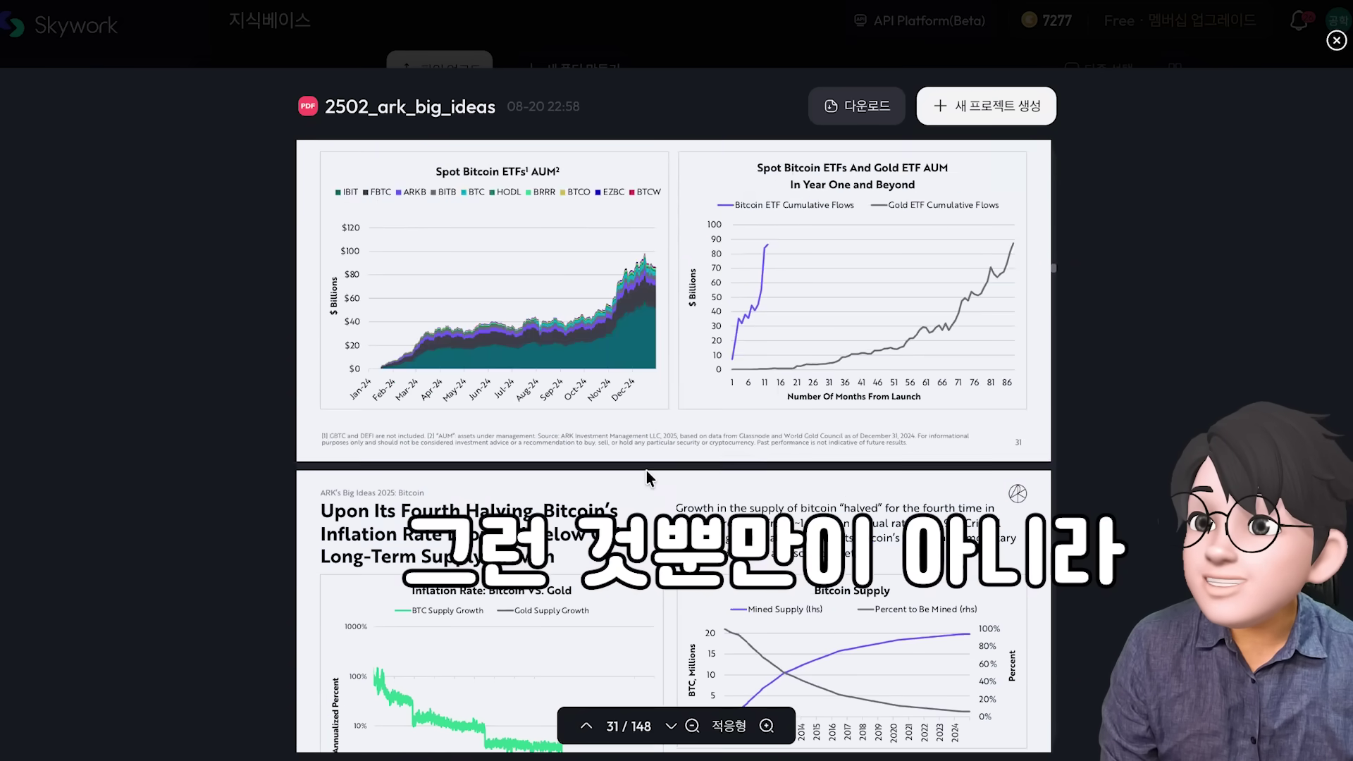
left_click(1336, 41)
Open the Tesla PDF in the knowledge base, skim the report through its distribution restrictions, and close it.
left_click(1017, 229)
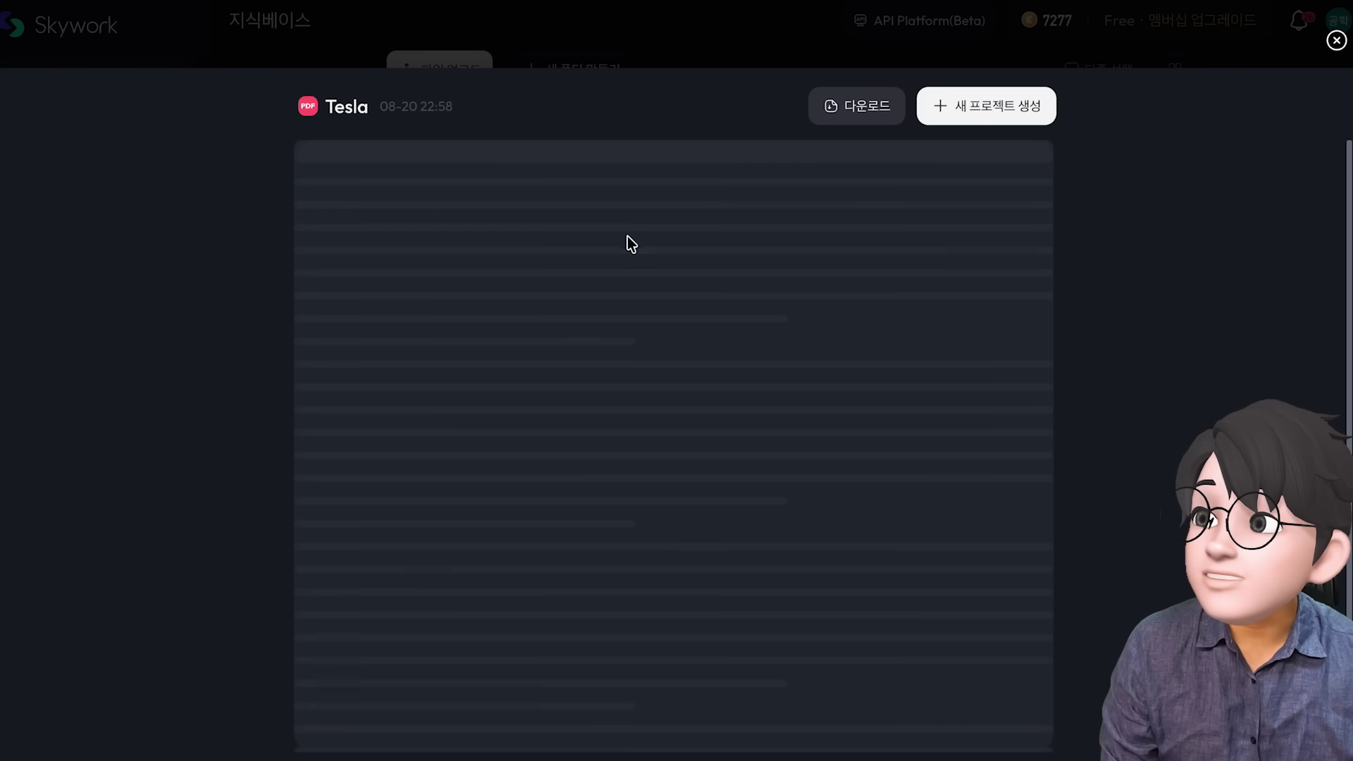
scroll(622, 222, "down", 4)
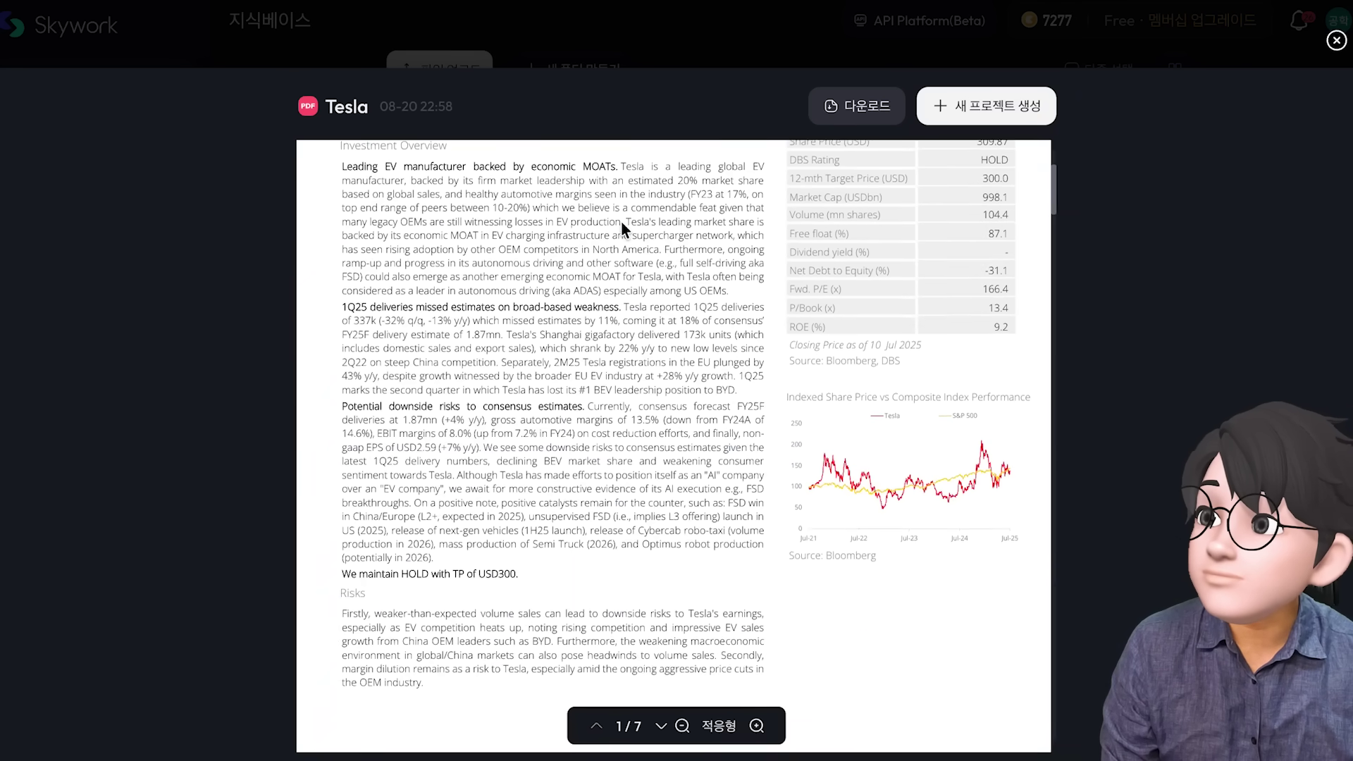
scroll(620, 222, "down", 20)
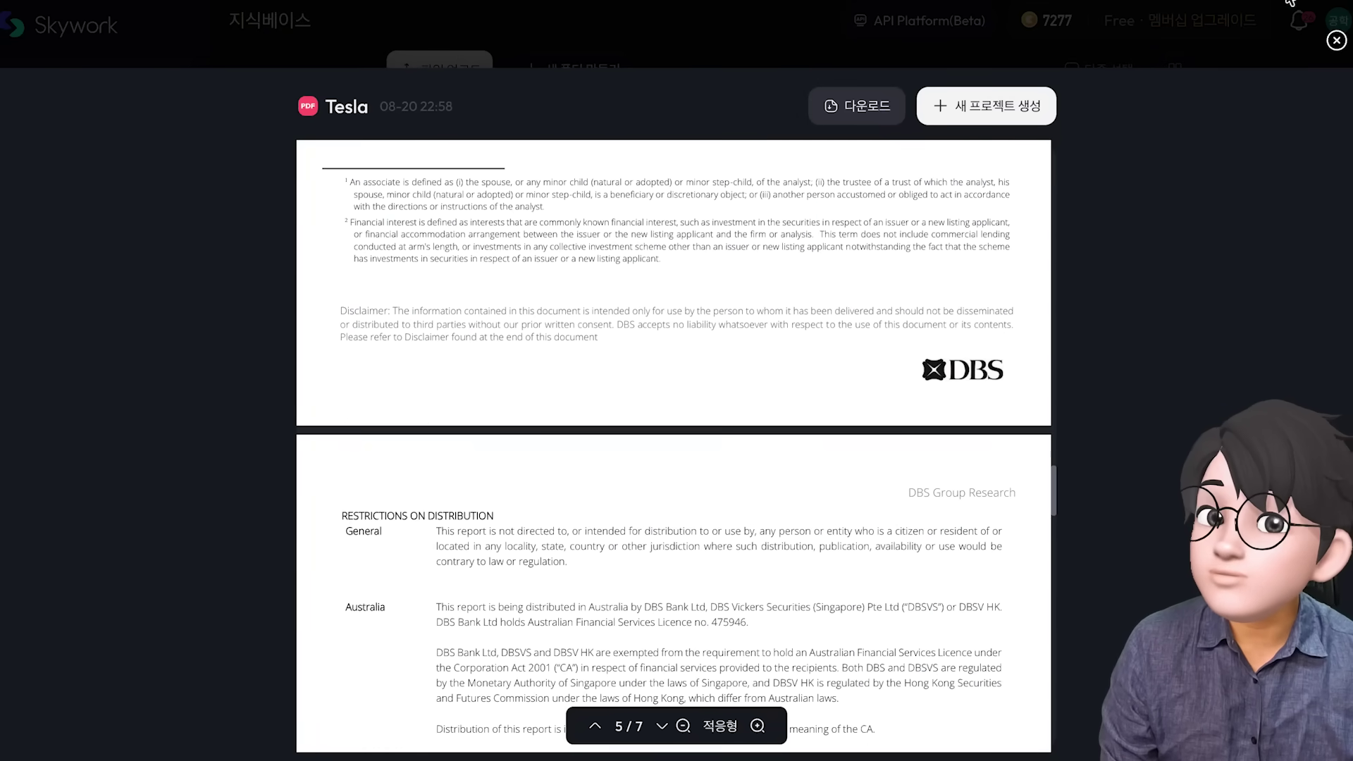
left_click(1337, 41)
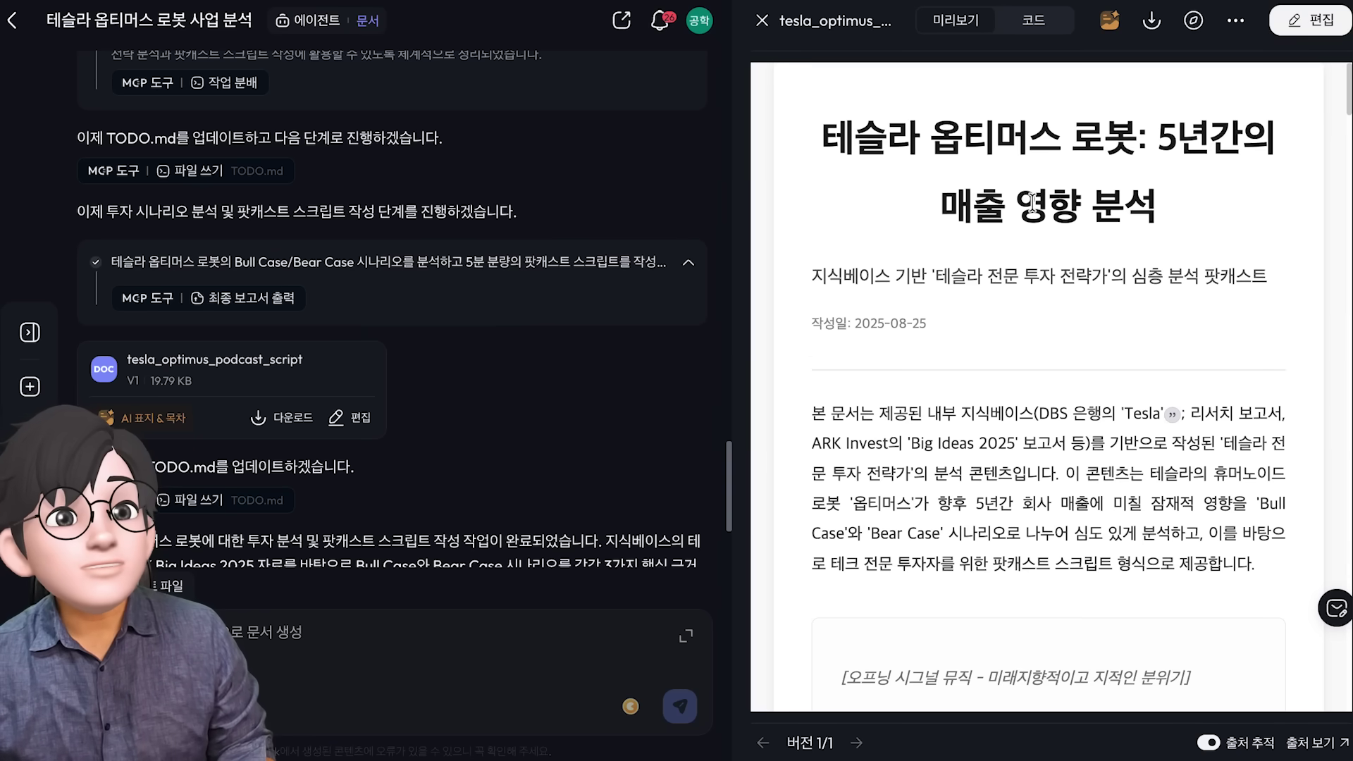
Read the Tesla Optimus podcast script from its introduction to the first Bull Case argument and its source citation.
scroll(1032, 203, "down", 5)
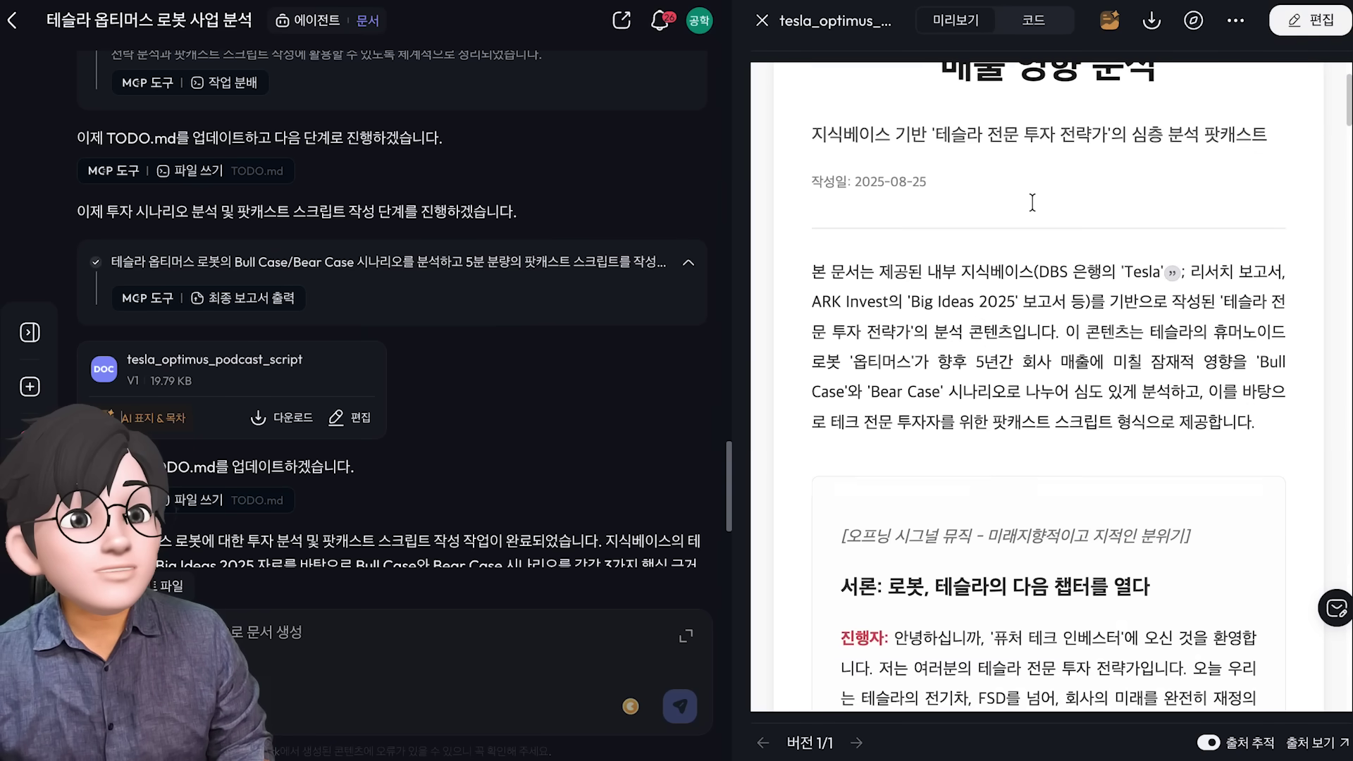
scroll(1032, 203, "down", 1)
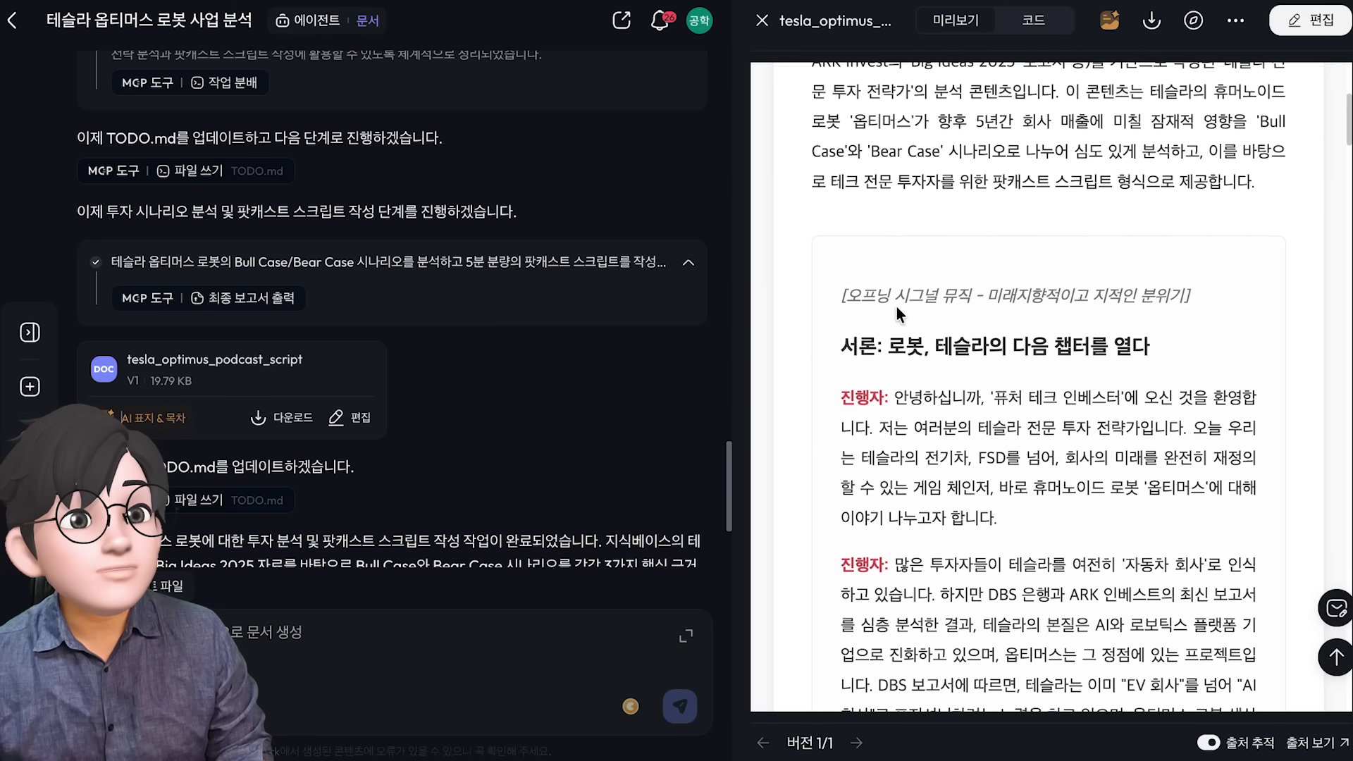
scroll(945, 307, "down", 4)
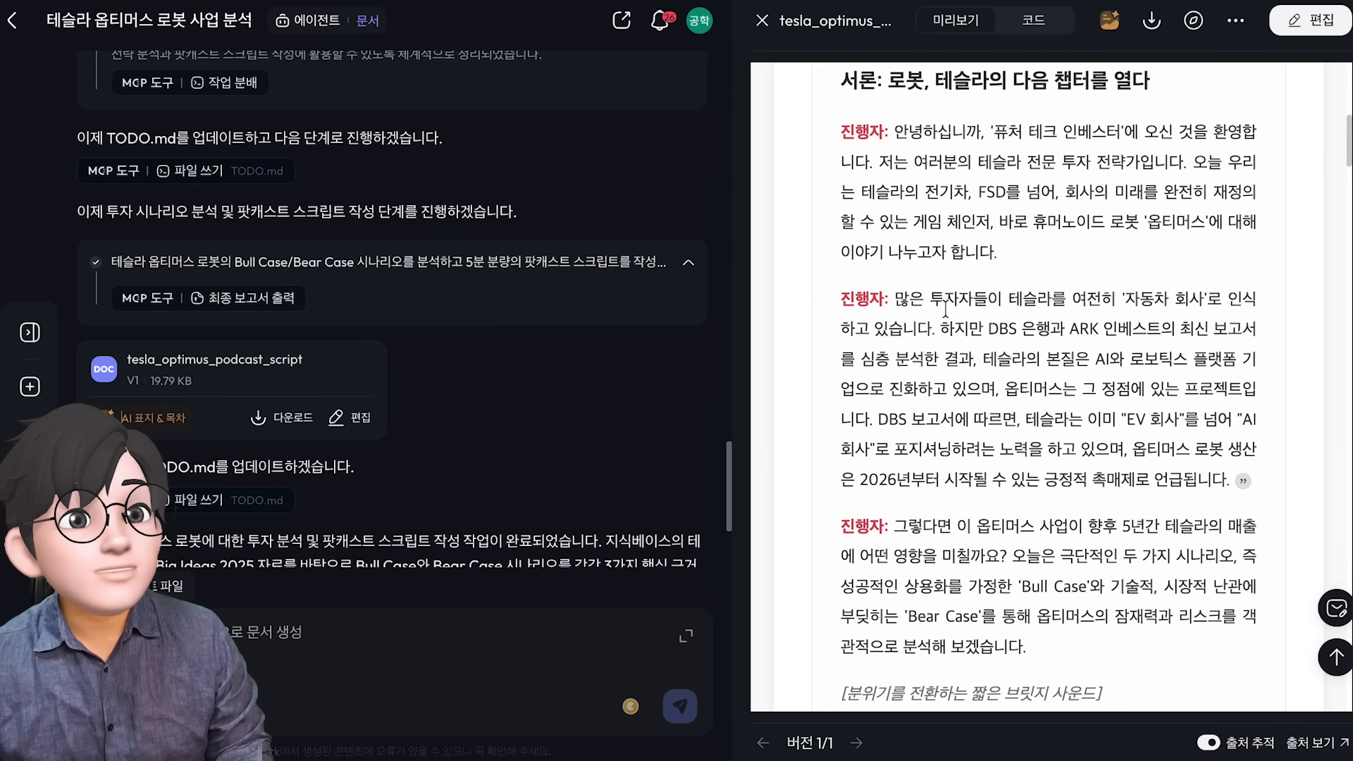
scroll(945, 306, "down", 10)
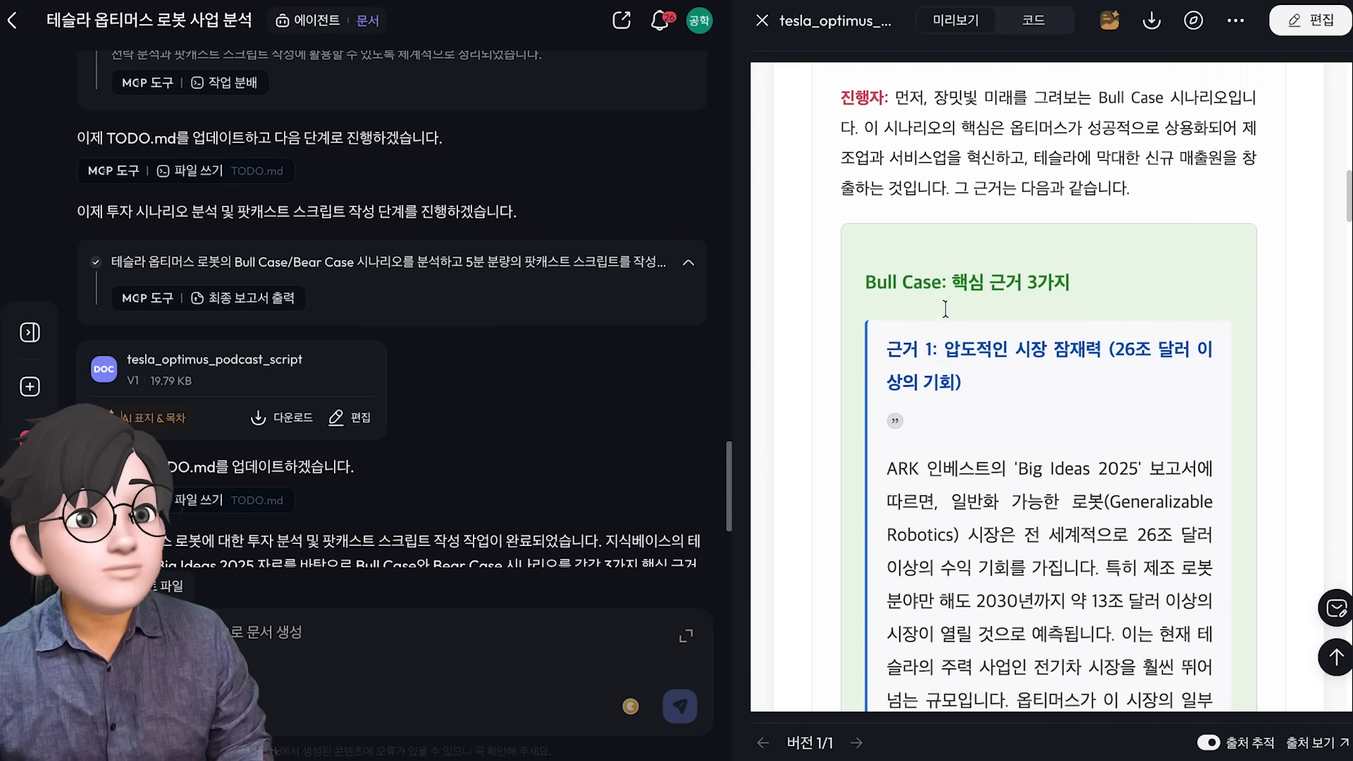
scroll(945, 309, "down", 3)
mouse_move(895, 213)
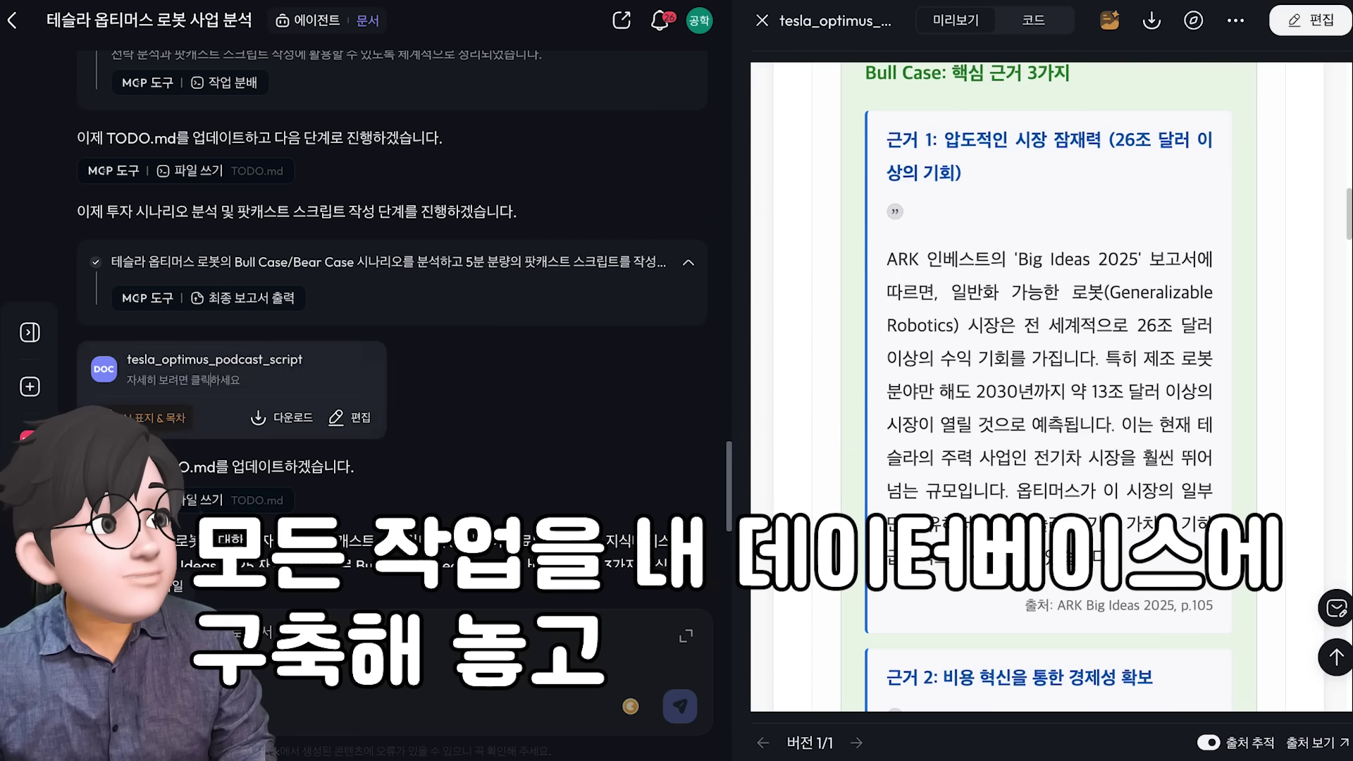
Review the Bear Case section of the Tesla Optimus podcast script, including the CAPEX table.
scroll(1038, 365, "down", 15)
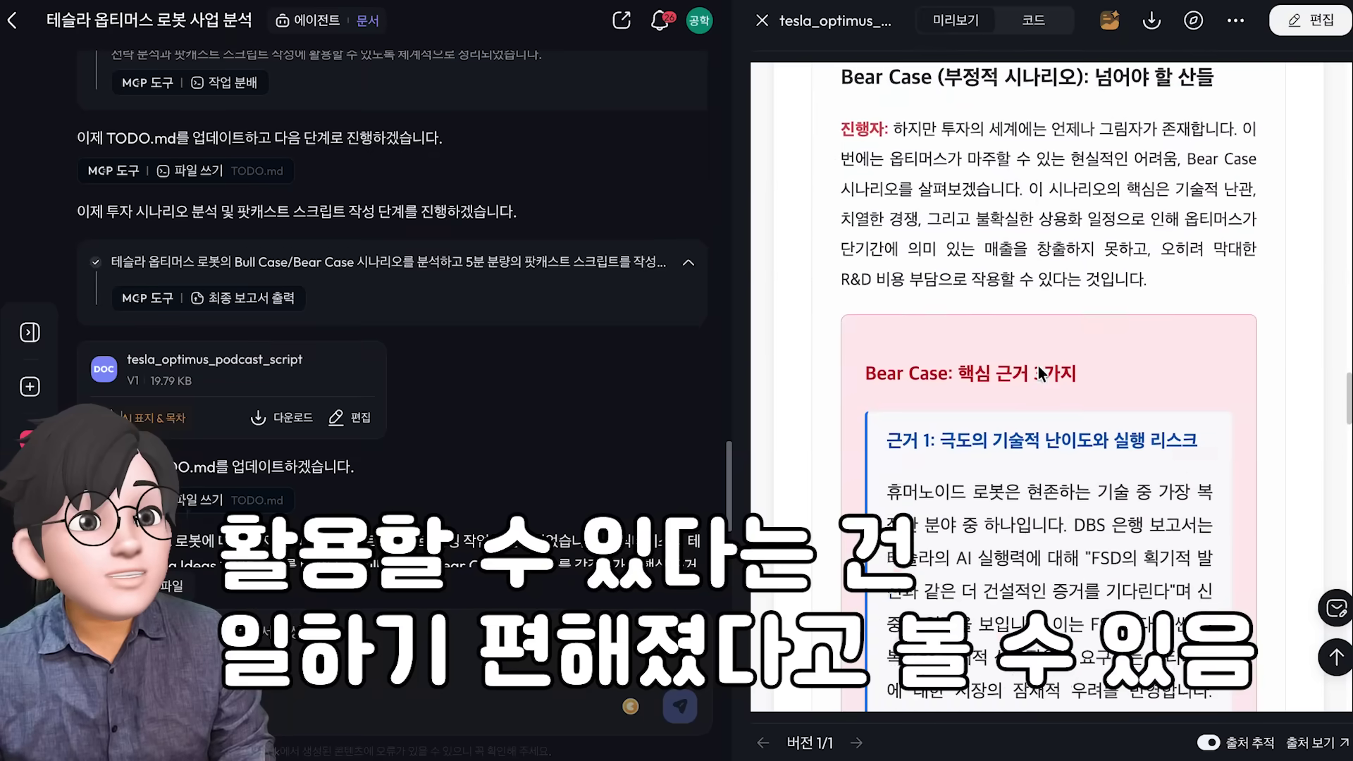
scroll(1037, 365, "down", 20)
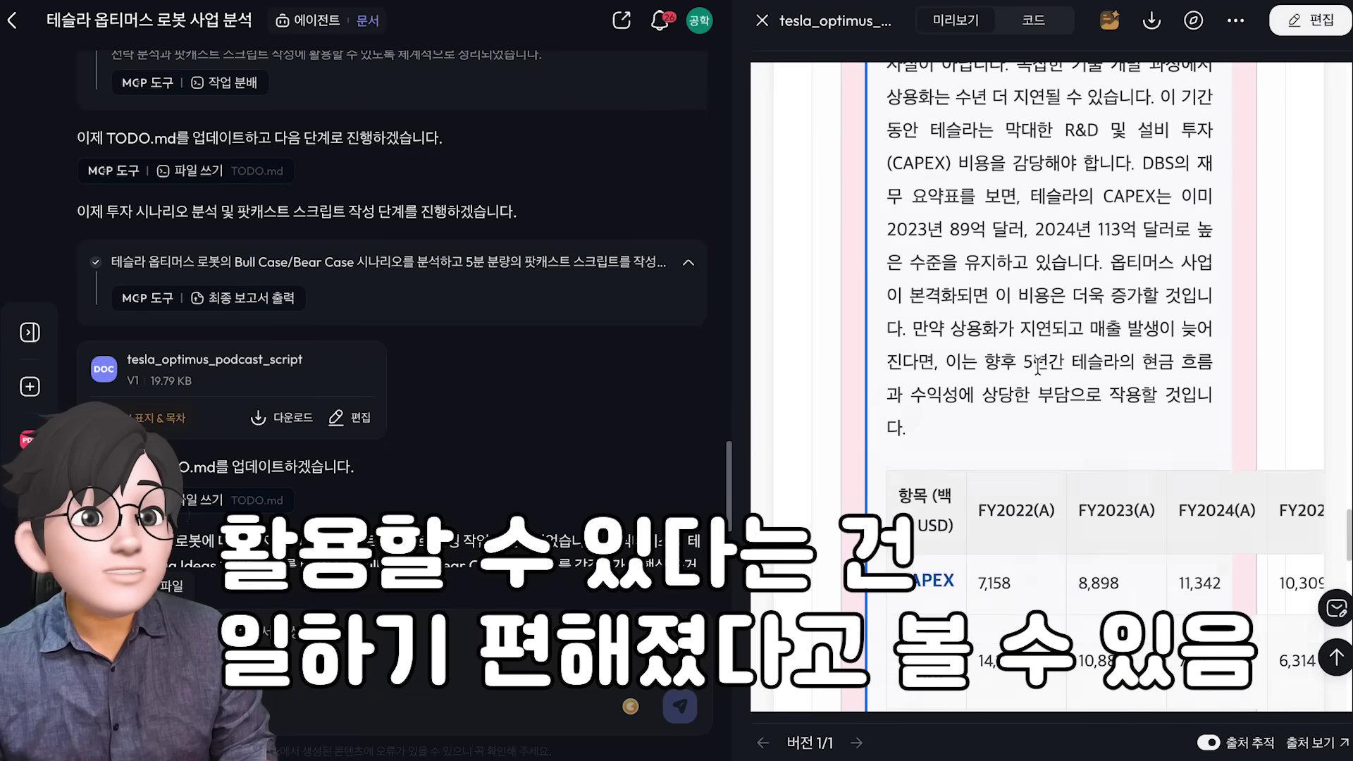
scroll(1038, 366, "up", 5)
scroll(1038, 365, "down", 5)
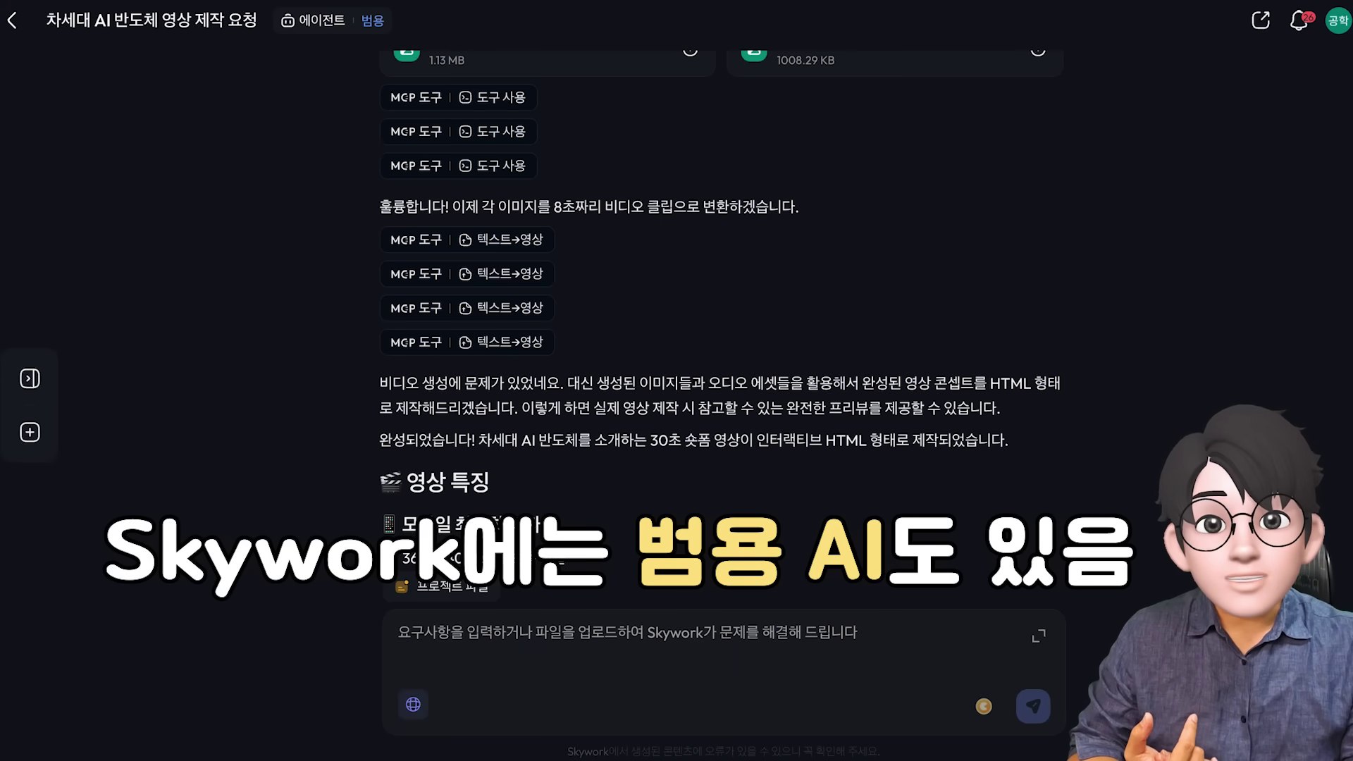
Review the AI semiconductor short-form video project, from the original request and its visual concept item to the generated audio and image files.
scroll(787, 305, "up", 10)
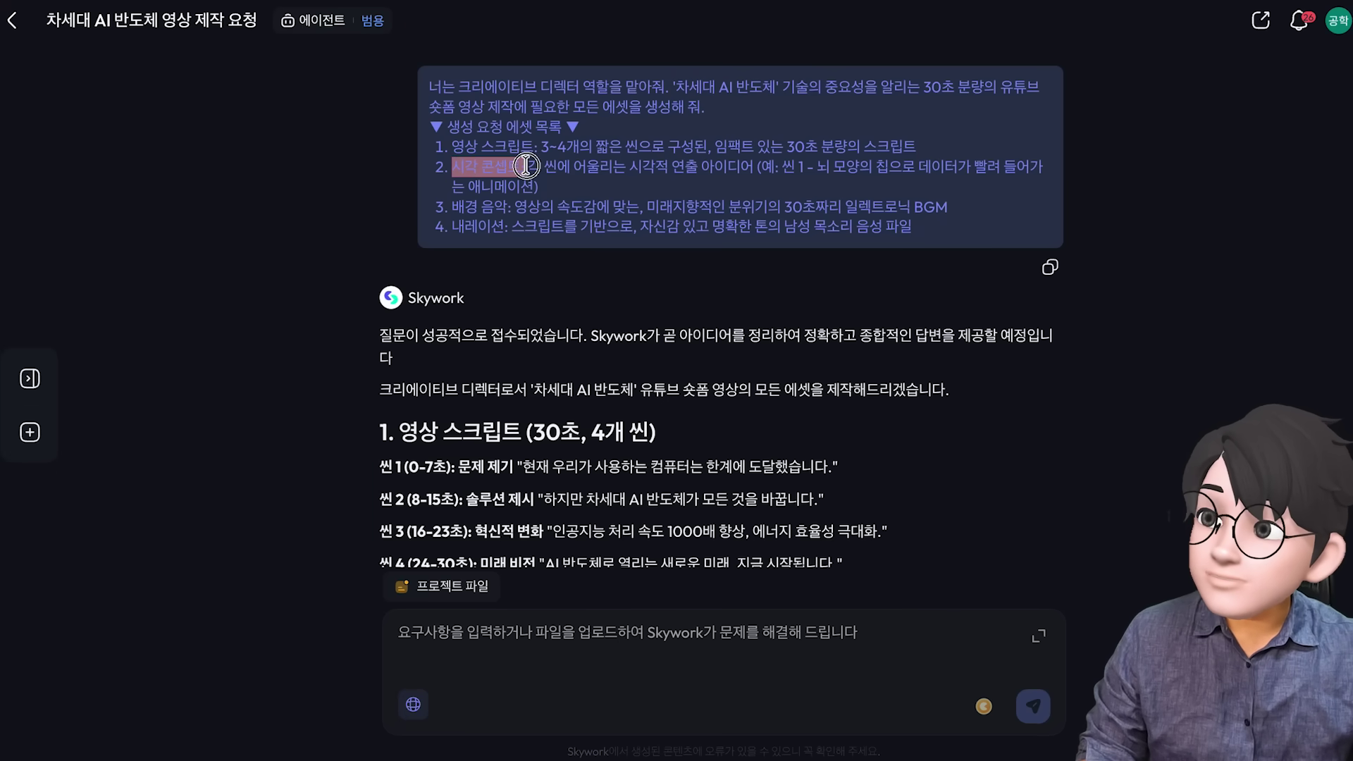
left_click_drag(641, 173, 644, 182)
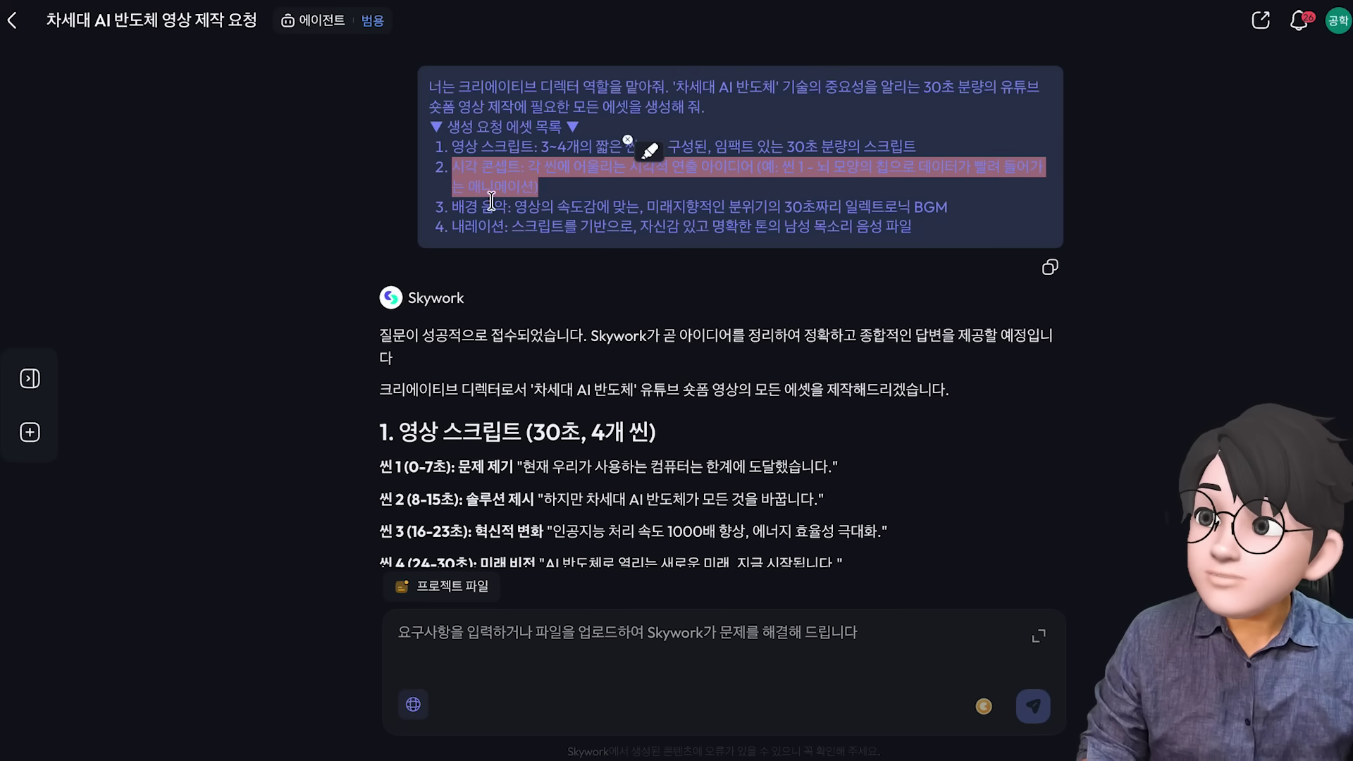
scroll(564, 245, "down", 7)
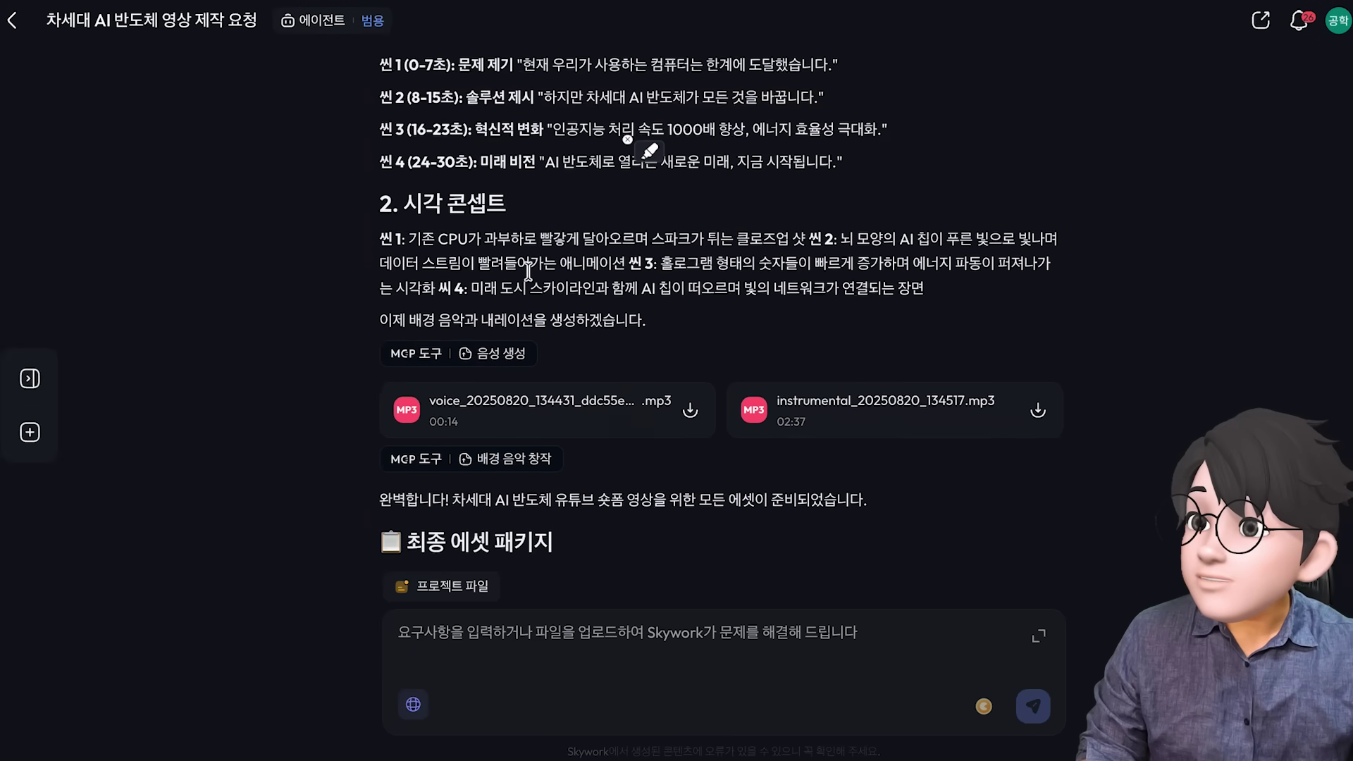
scroll(705, 455, "down", 8)
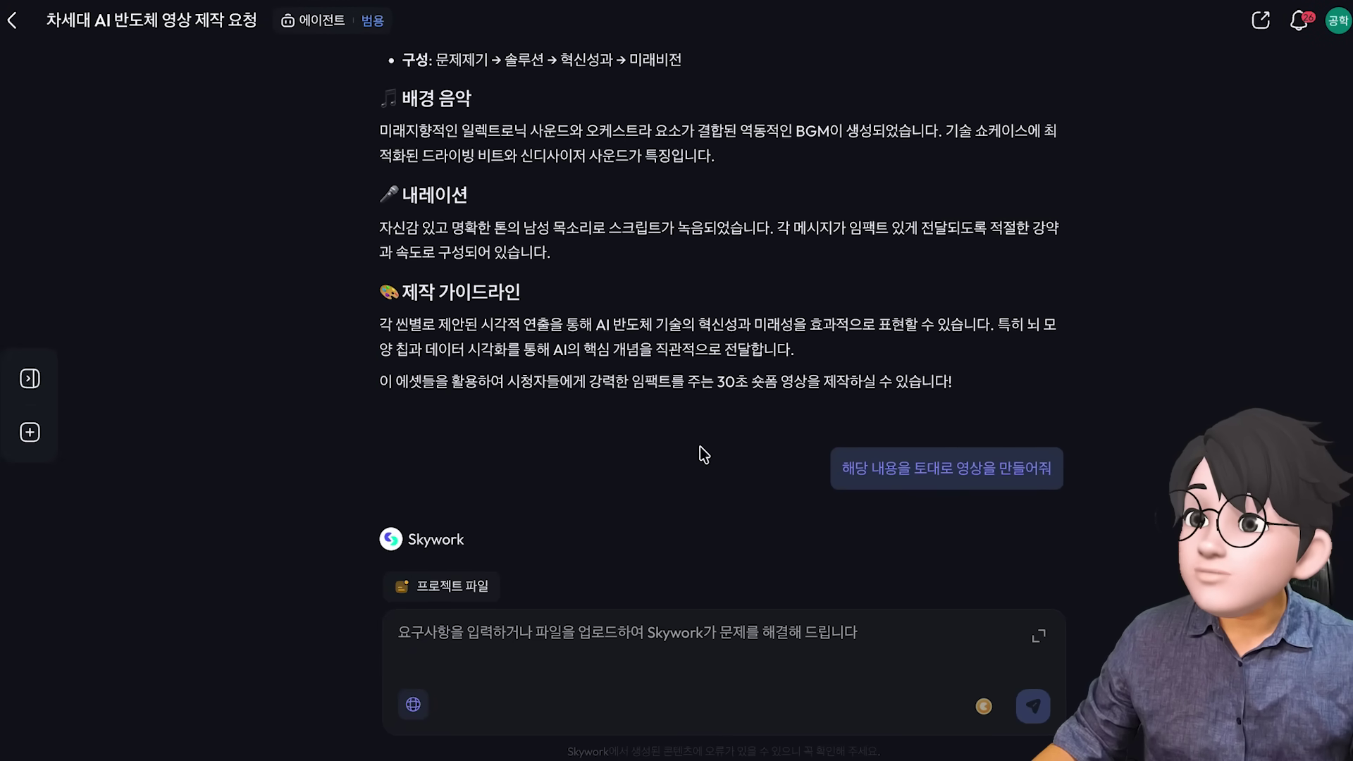
scroll(998, 467, "down", 6)
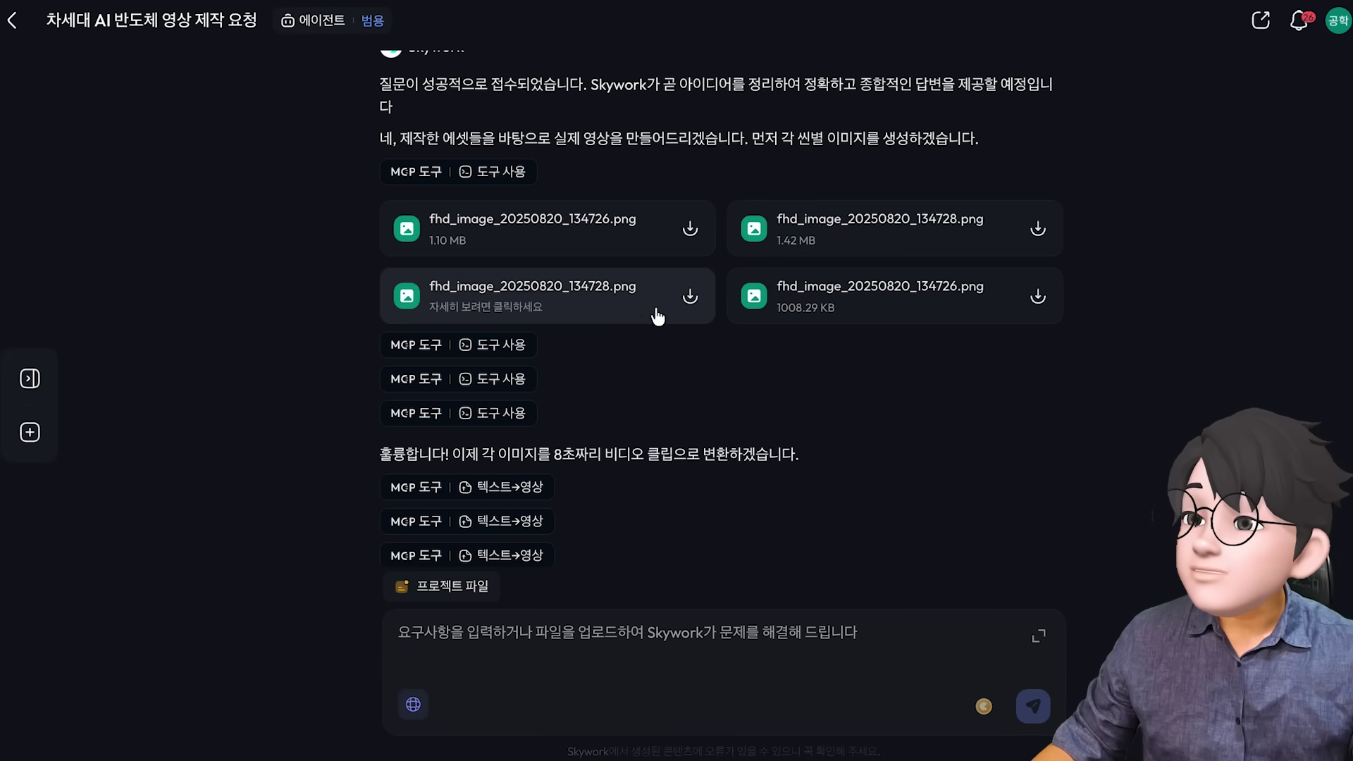
Preview each of the four generated fhd_image PNG scene images in turn.
left_click(615, 229)
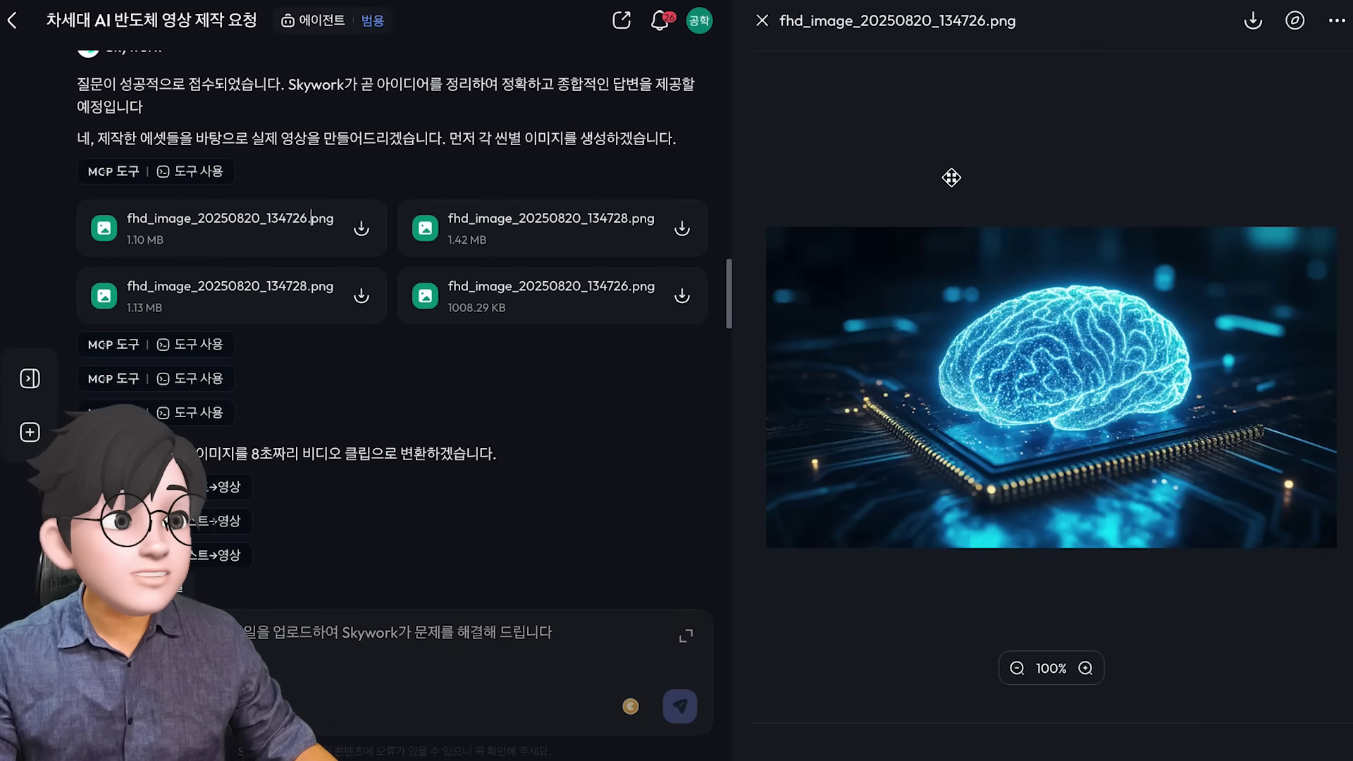
left_click(581, 219)
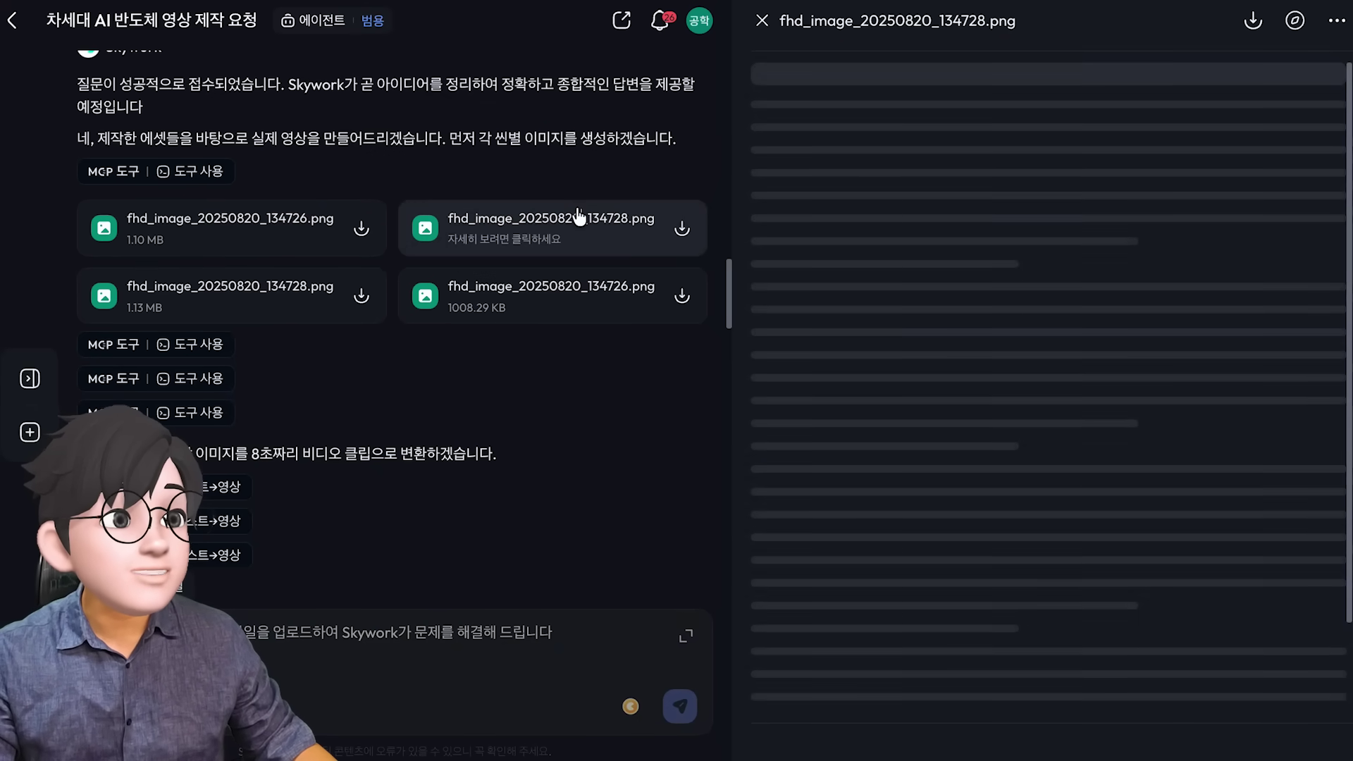
left_click(453, 285)
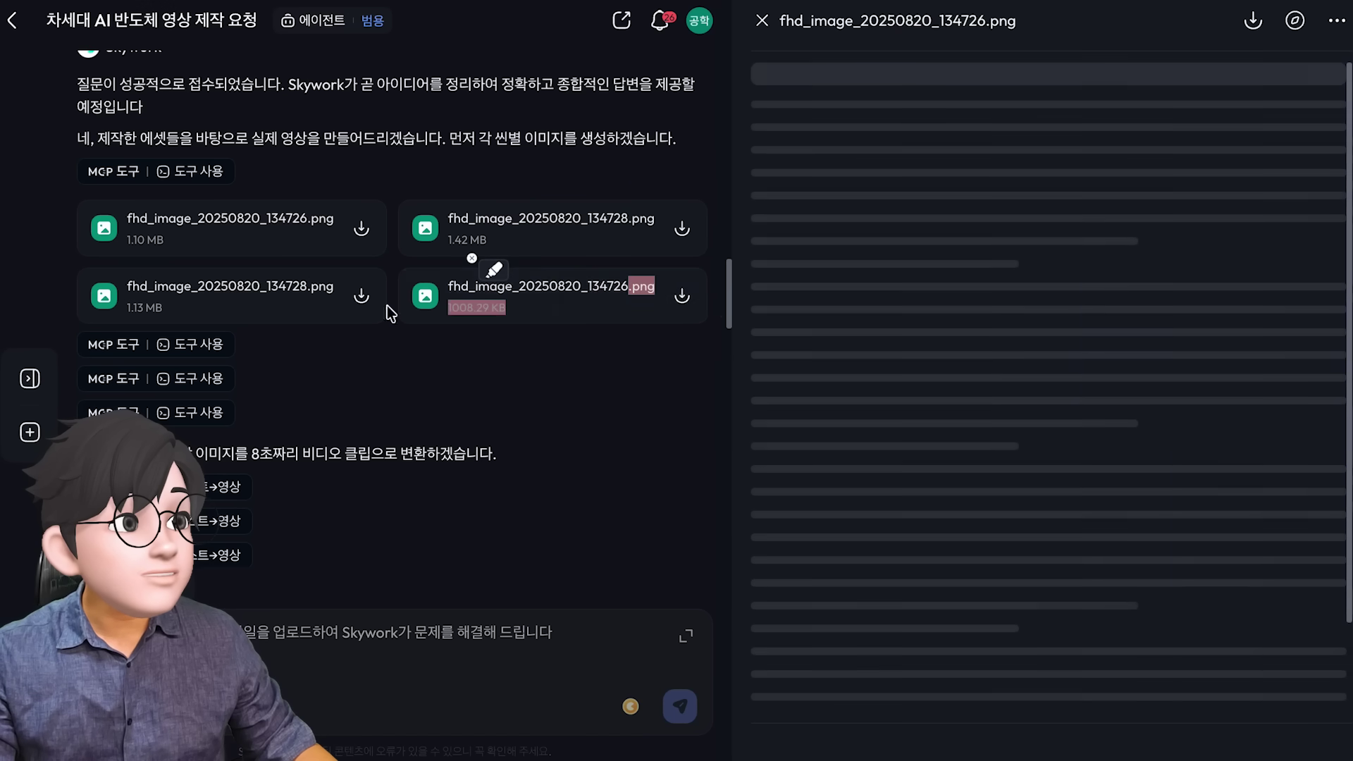
left_click(281, 305)
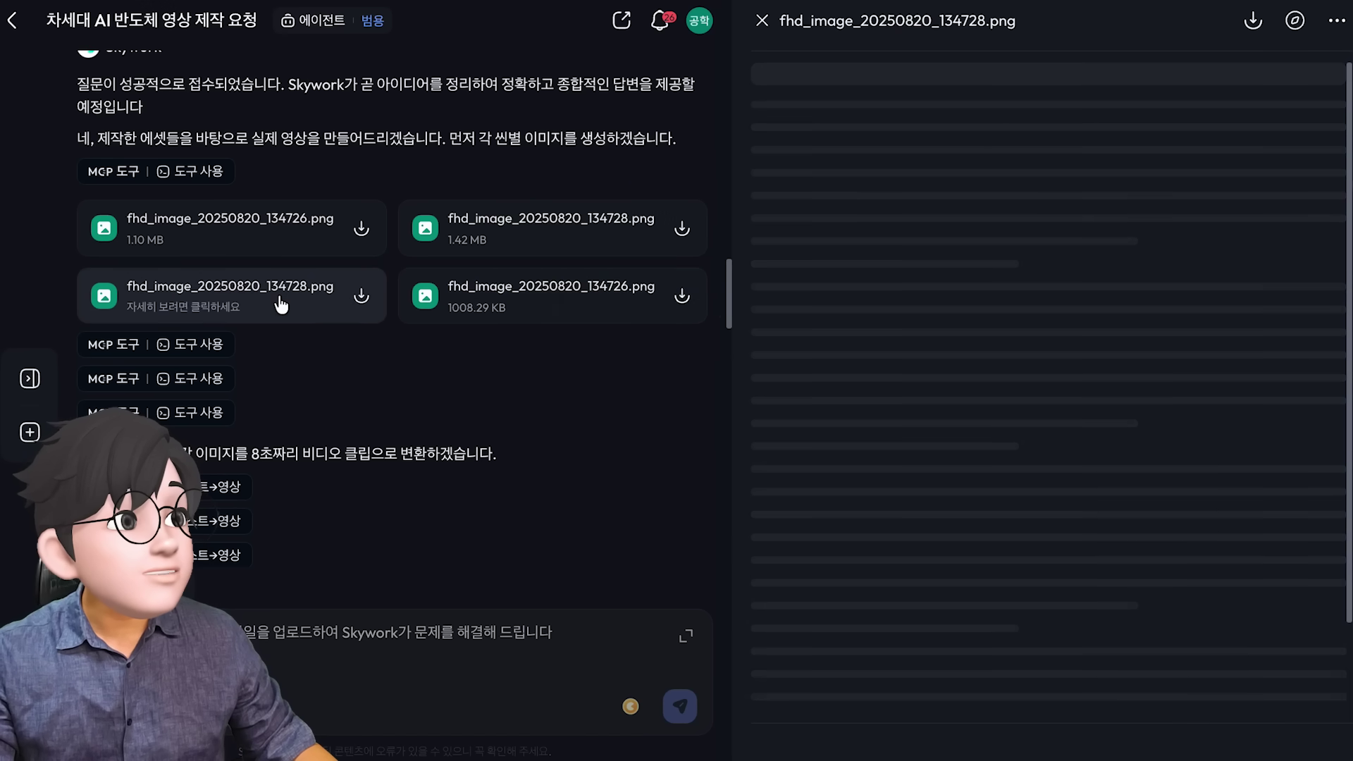